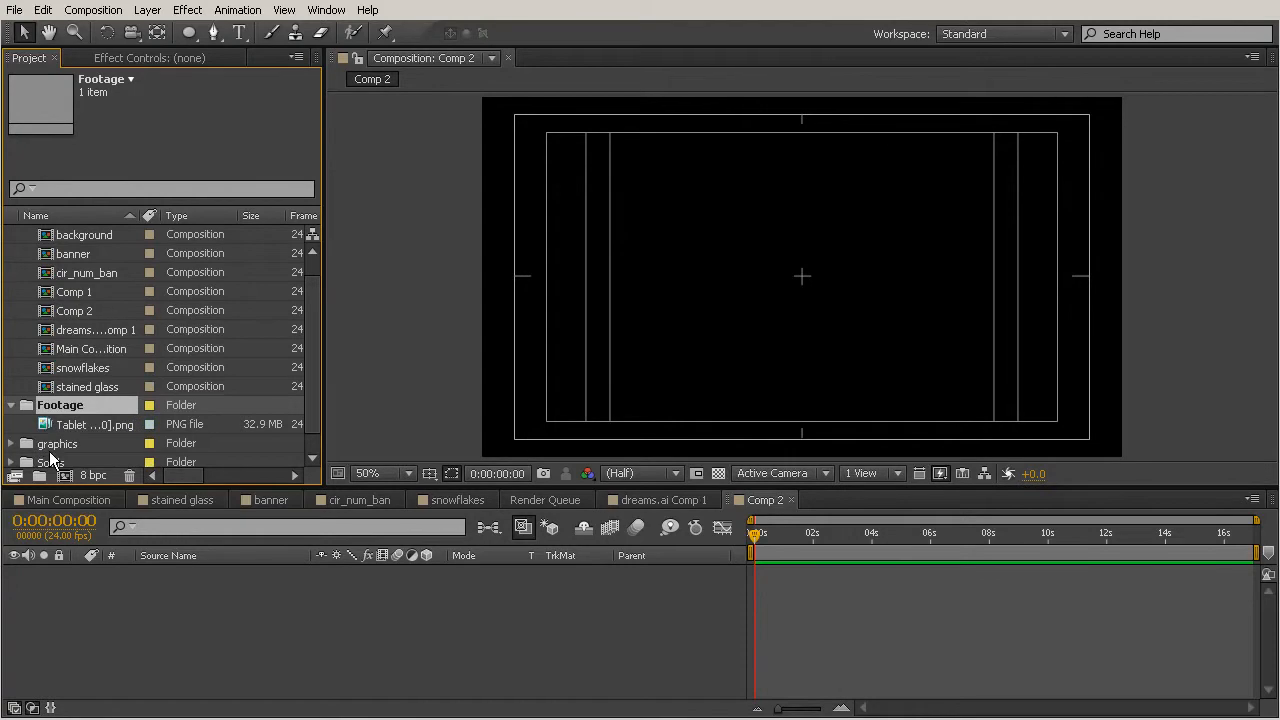
Add the Tablet Animation PNG footage as a layer in Comp 2.
key("Down")
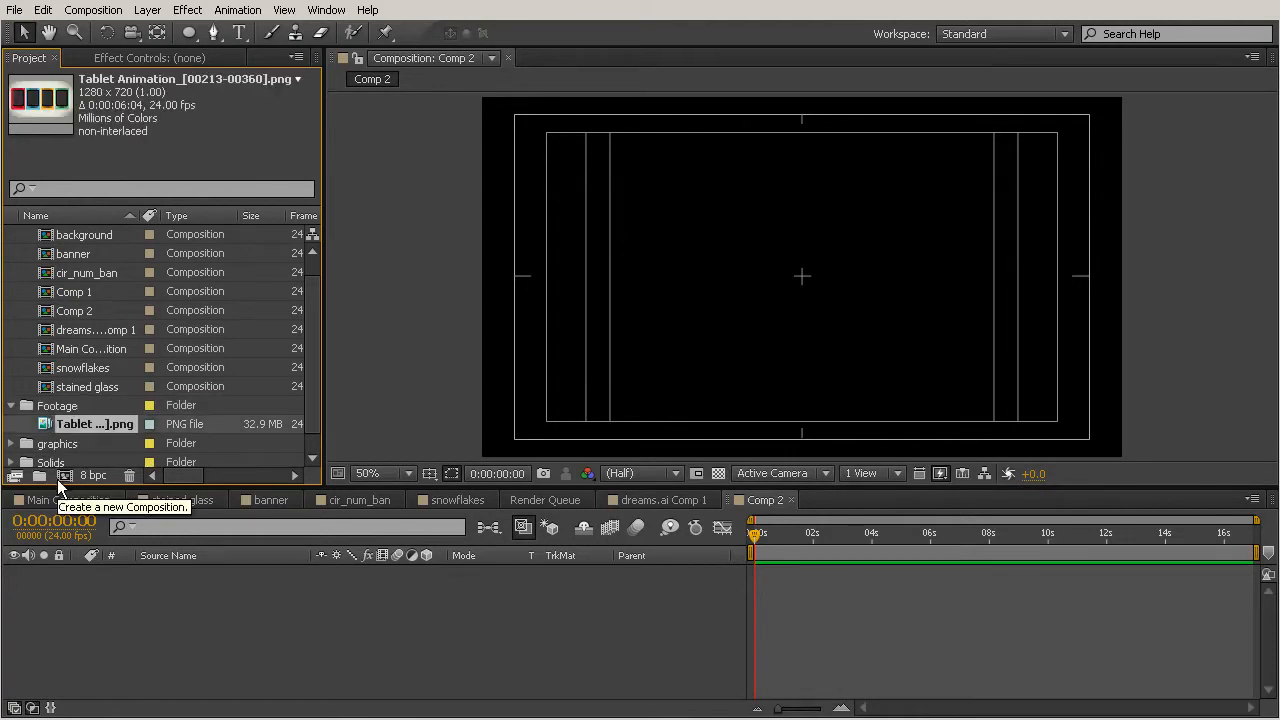
left_click_drag(110, 558, 120, 580)
left_click_drag(770, 536, 918, 554)
left_click(757, 536)
left_click_drag(757, 536, 714, 547)
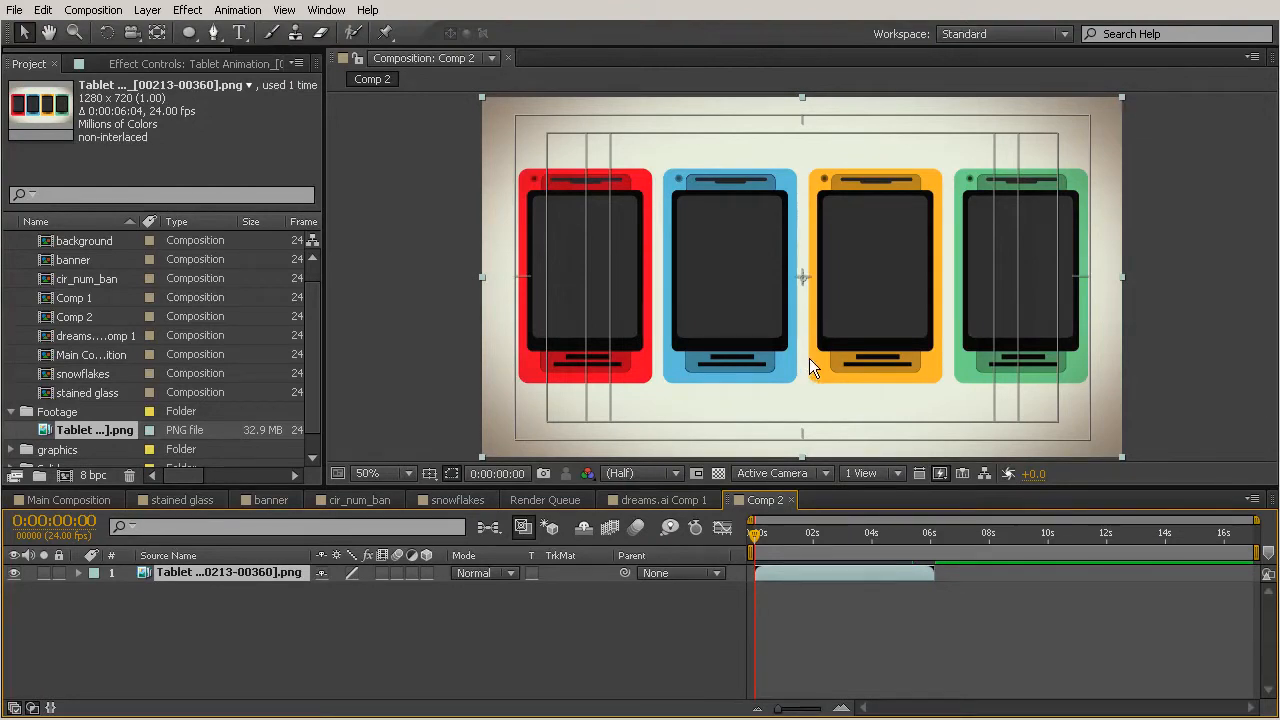
Make the tablet layer 3D and push it back in depth, positioning it in the upper-left part of the frame.
left_click(426, 573)
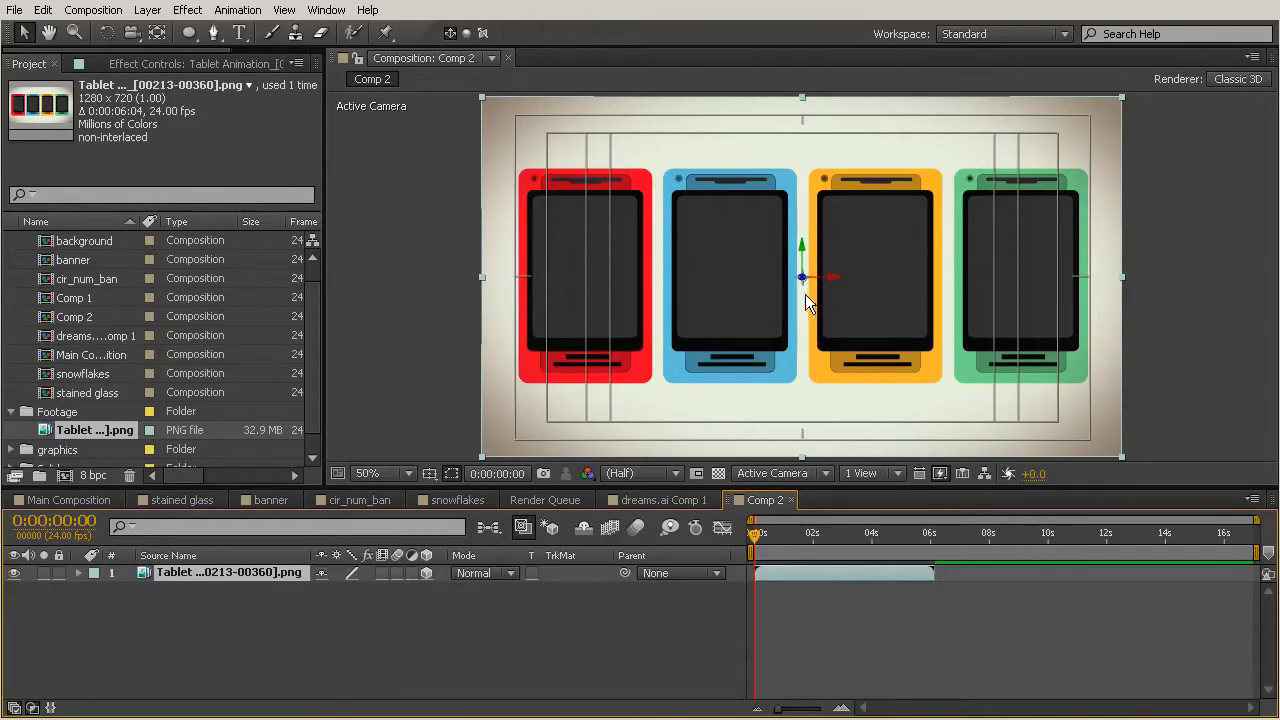
left_click_drag(803, 281, 842, 418)
left_click_drag(904, 356, 834, 322)
left_click_drag(728, 243, 903, 283)
left_click_drag(819, 268, 798, 268)
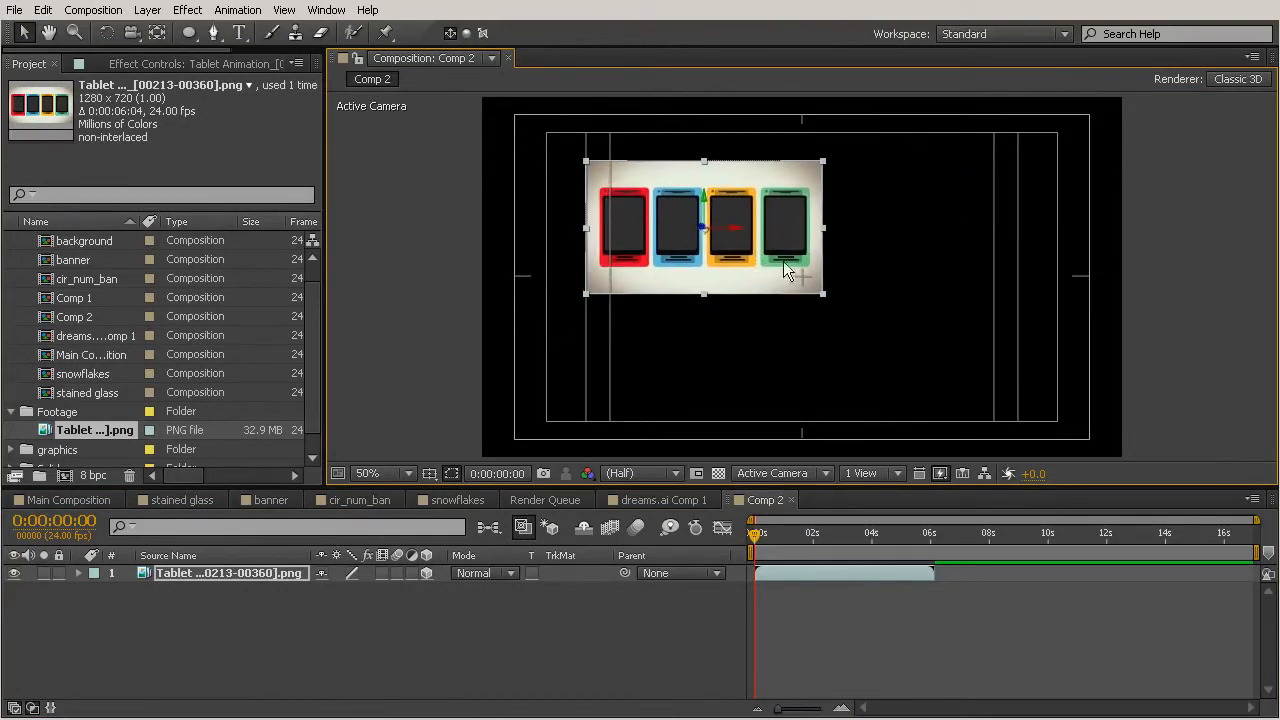
left_click_drag(703, 232, 909, 207)
left_click_drag(746, 281, 765, 258)
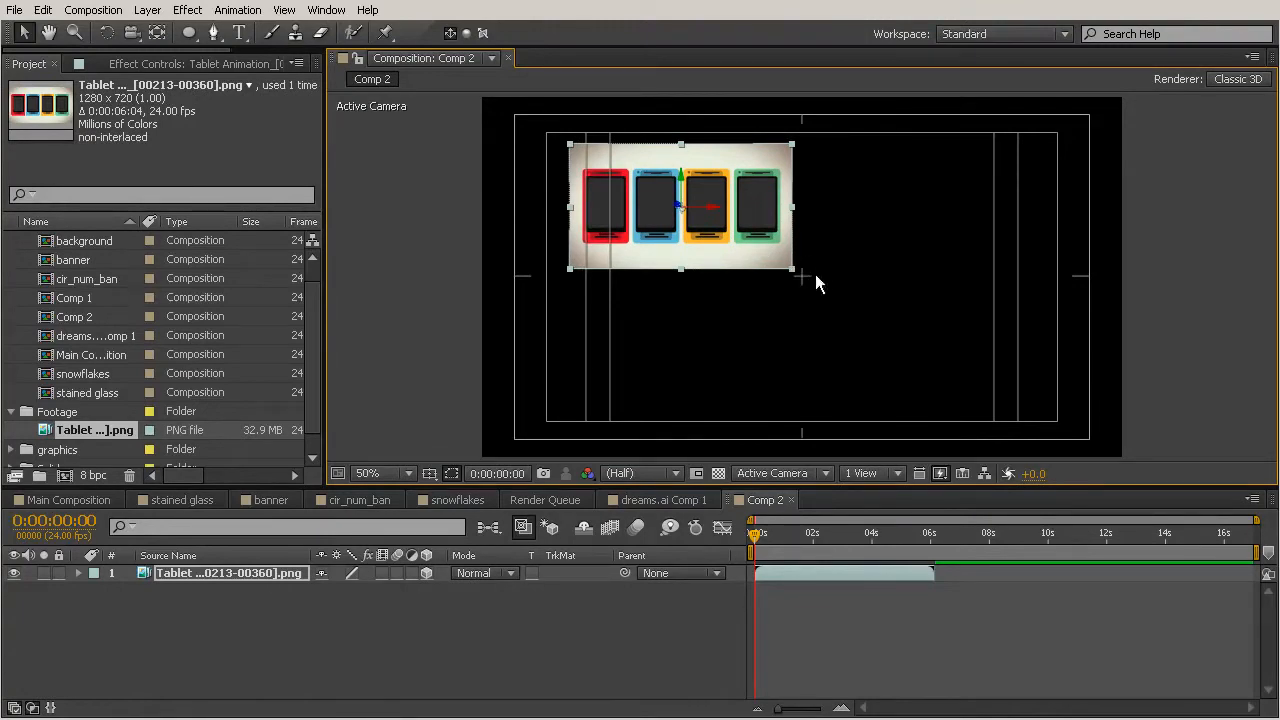
left_click_drag(762, 264, 765, 263)
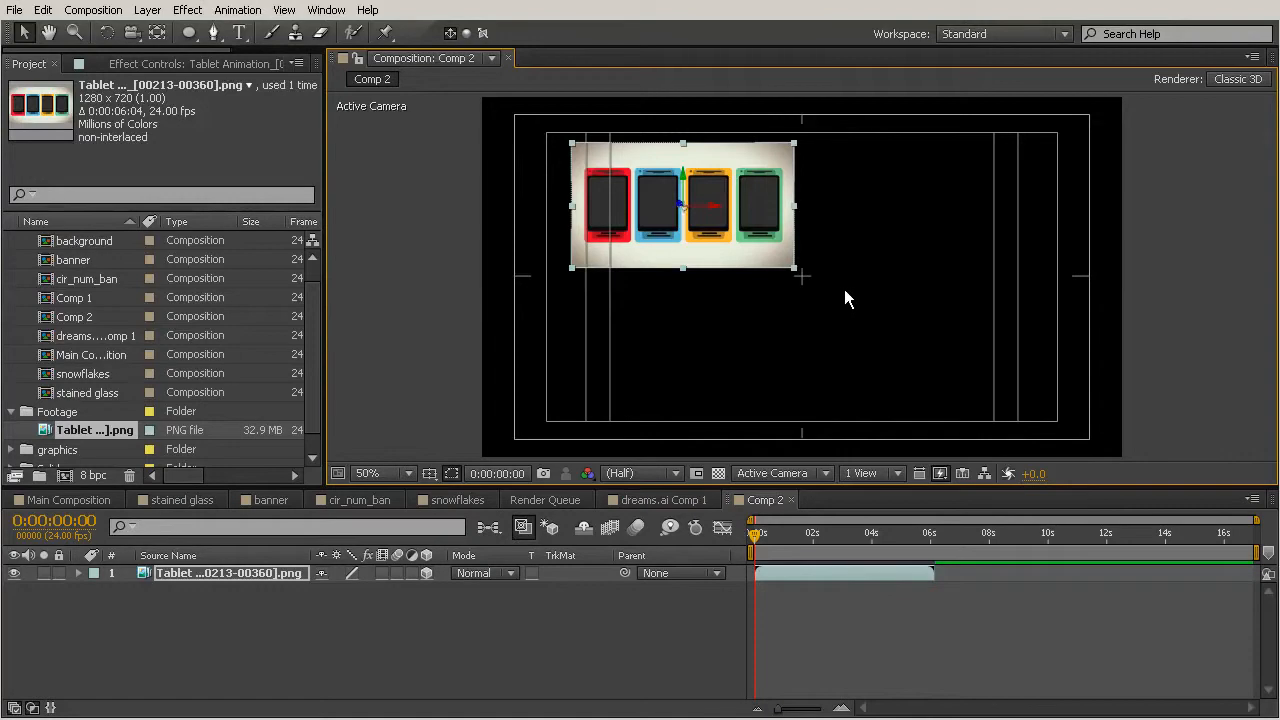
Move the layer's anchor point to its bottom-right corner with the Pan Behind tool.
left_click(157, 33)
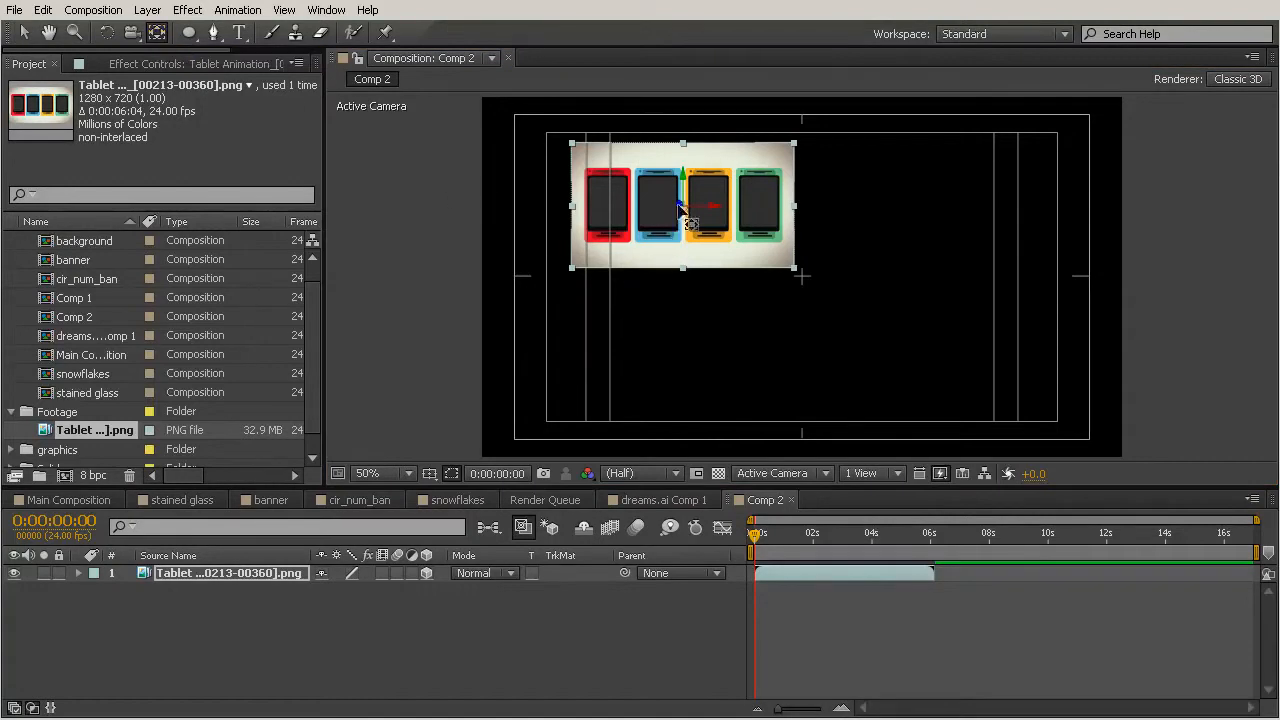
left_click_drag(683, 207, 795, 271)
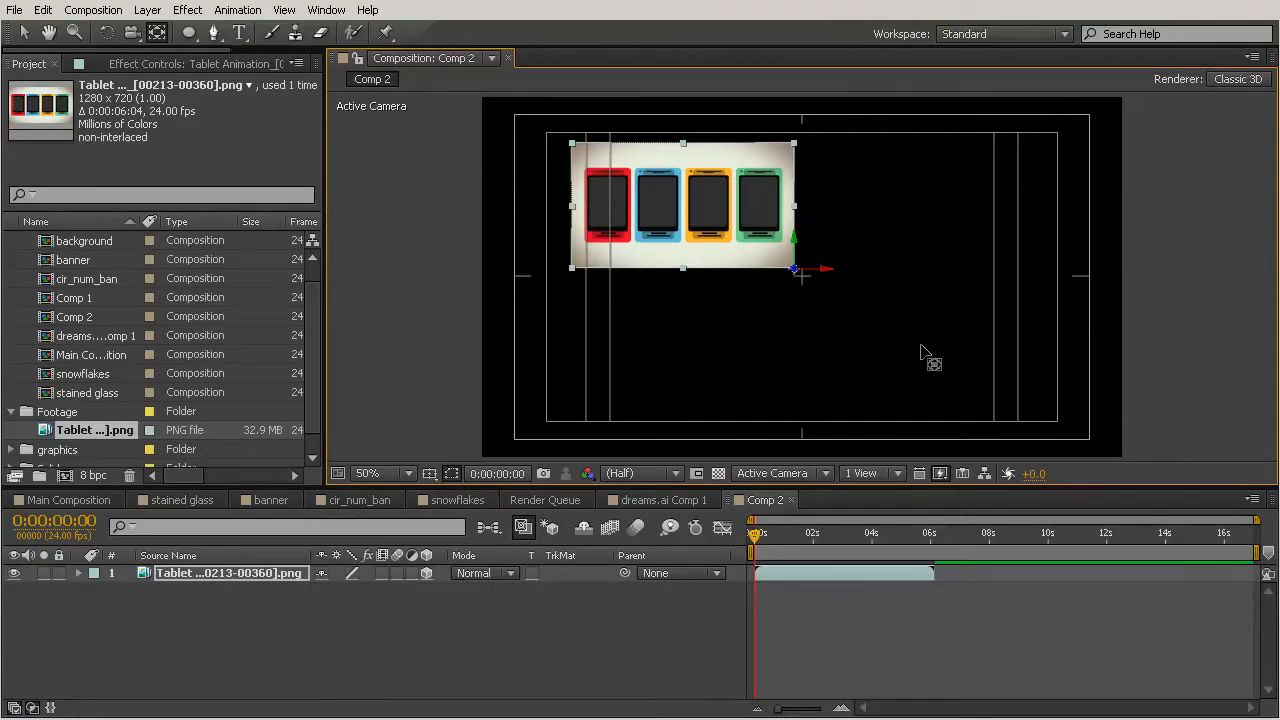
left_click(24, 34)
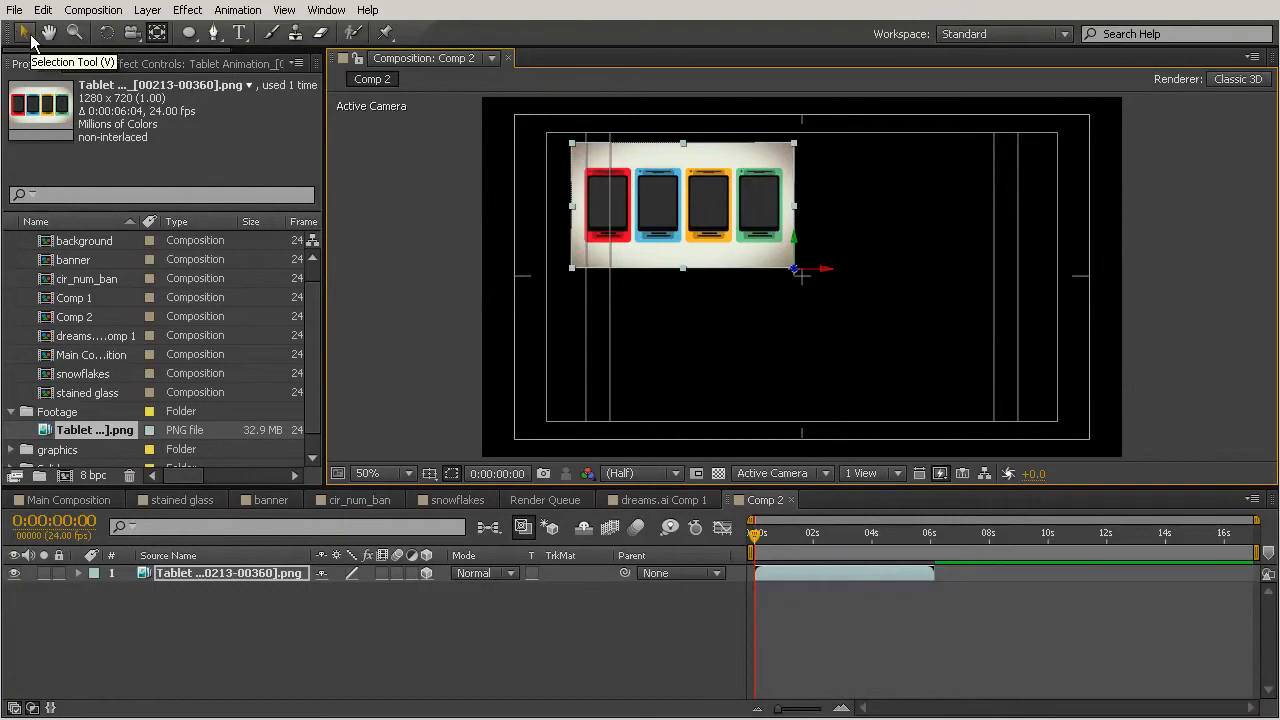
Duplicate the tablet layer.
left_click(420, 264)
left_click(689, 238)
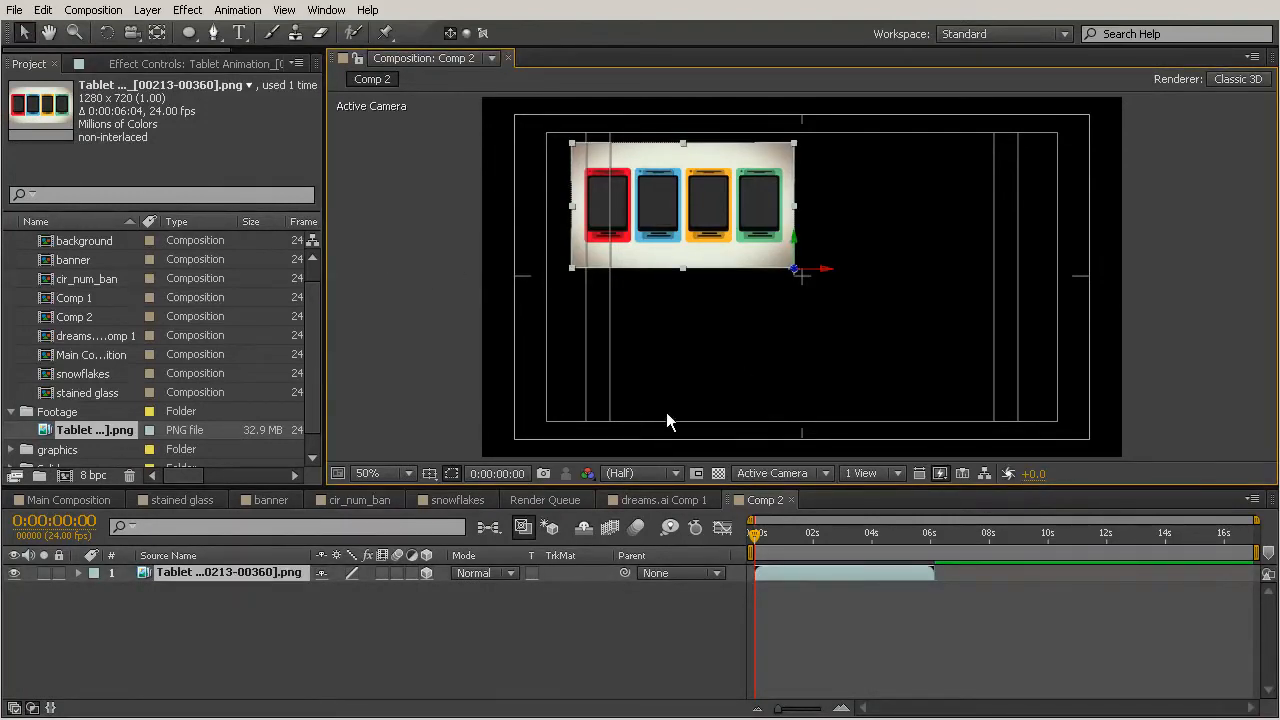
key("ctrl+d")
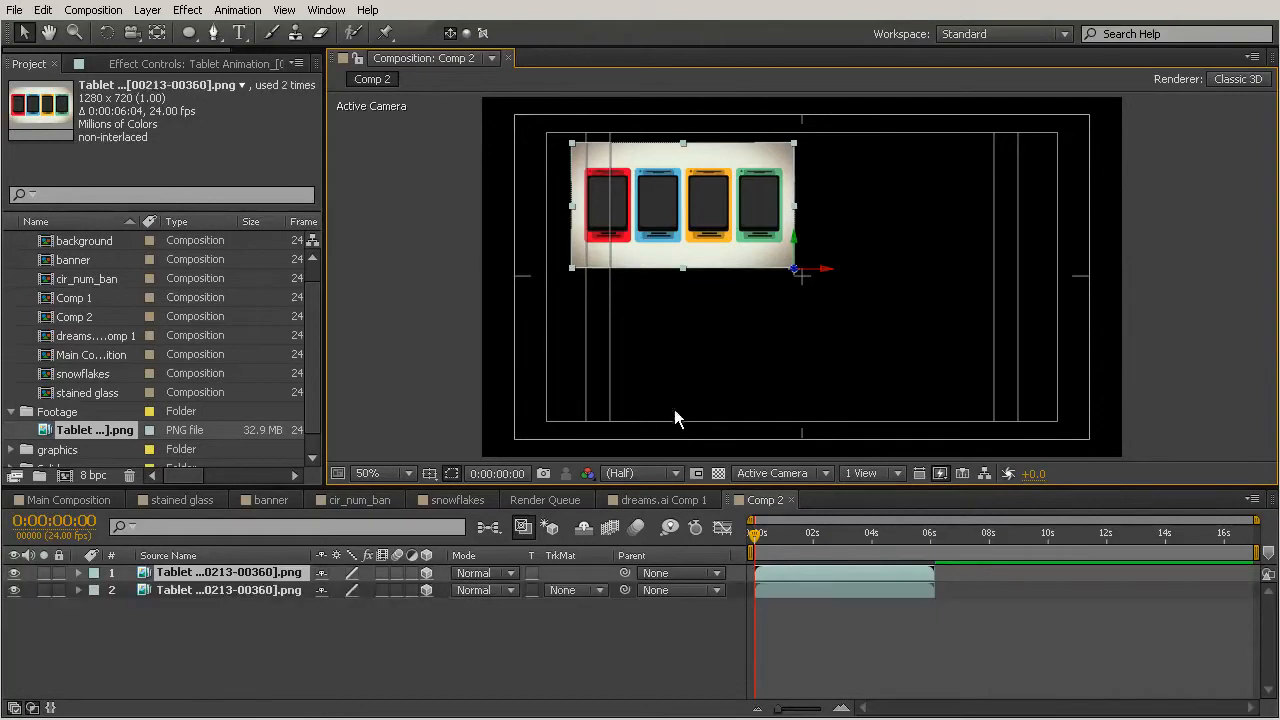
Move the duplicate to the lower right and set its anchor point to its top-left corner.
left_click_drag(730, 215, 972, 343)
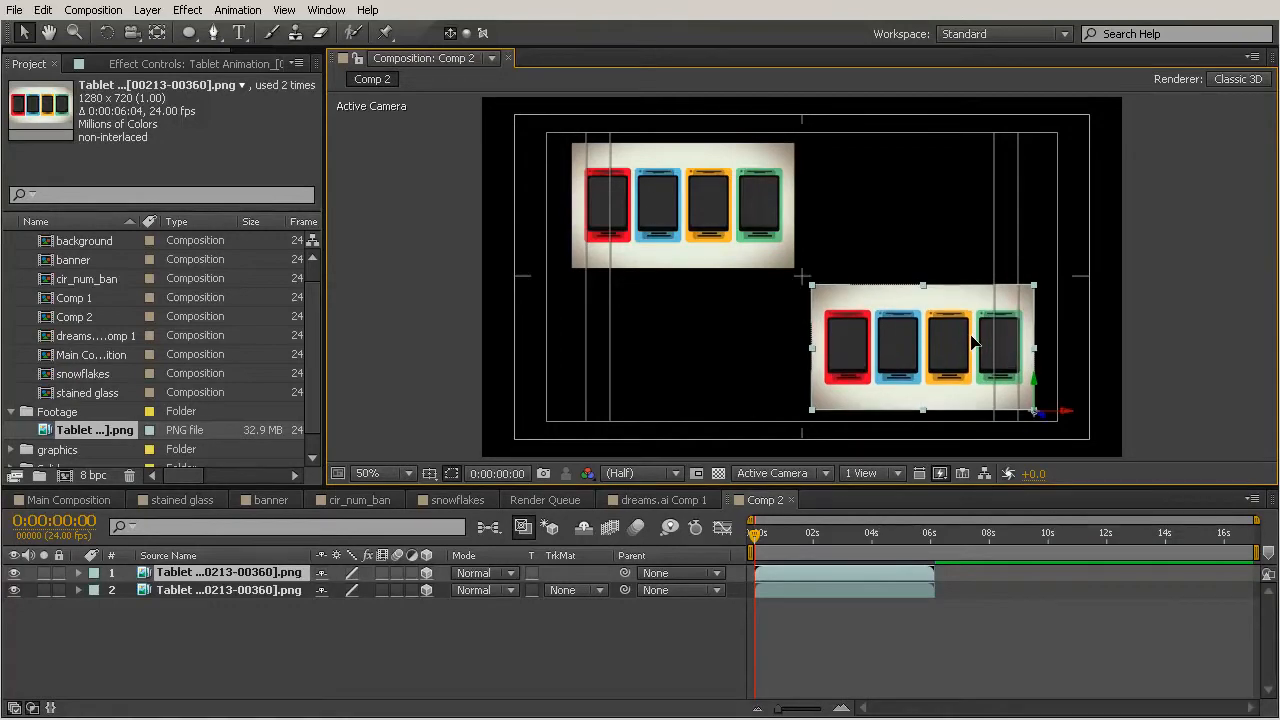
left_click(157, 32)
left_click_drag(1038, 414, 816, 290)
key("v")
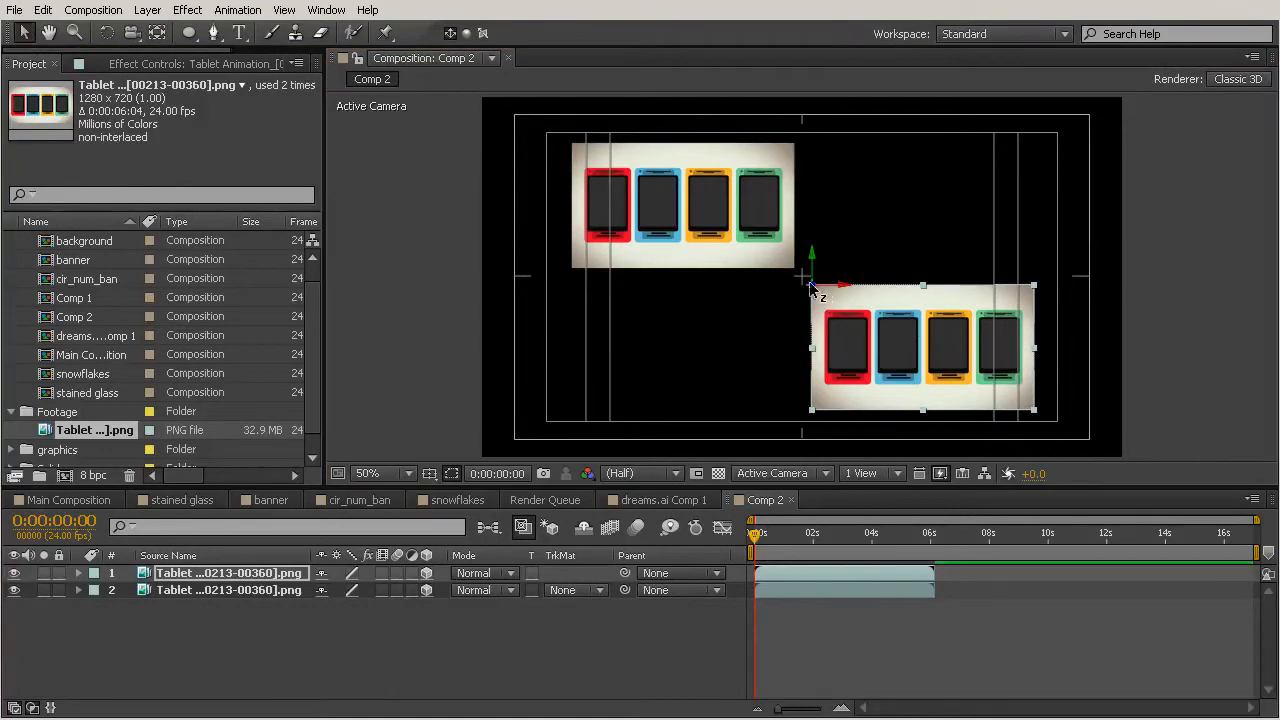
Pull the lower-right duplicate toward the camera so it appears larger.
left_click_drag(1033, 409, 1143, 471)
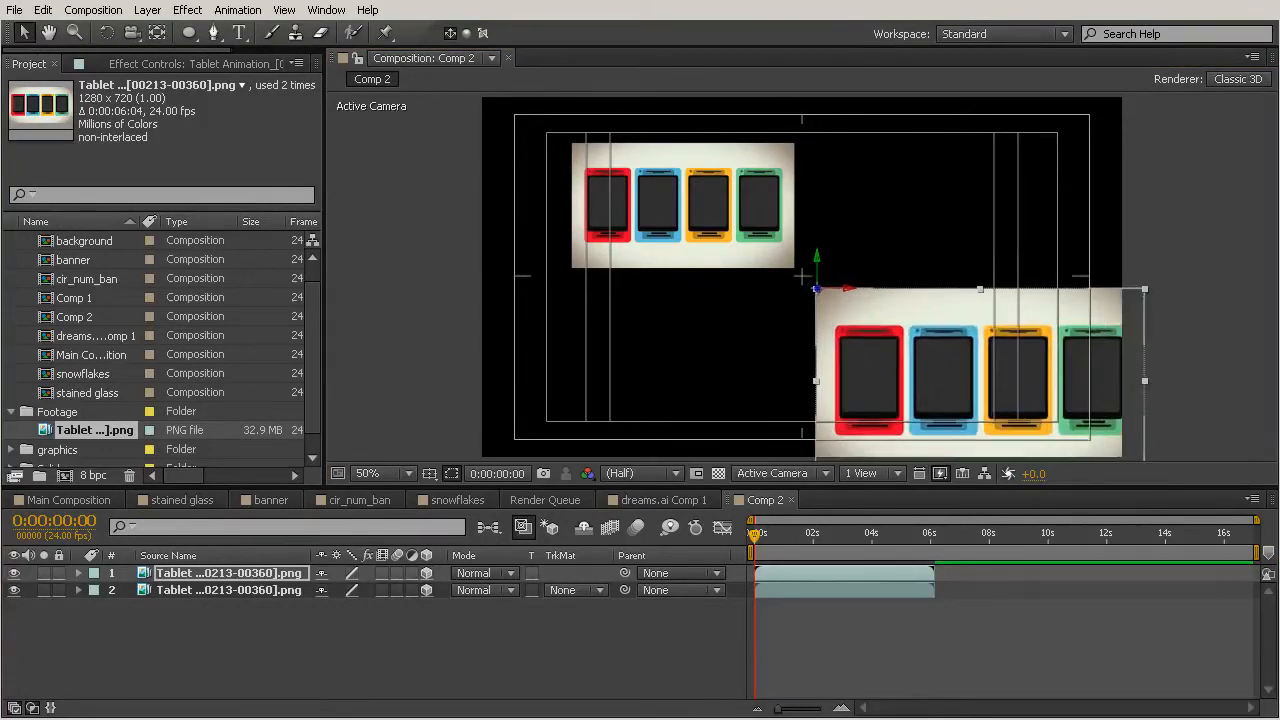
left_click_drag(982, 395, 976, 389)
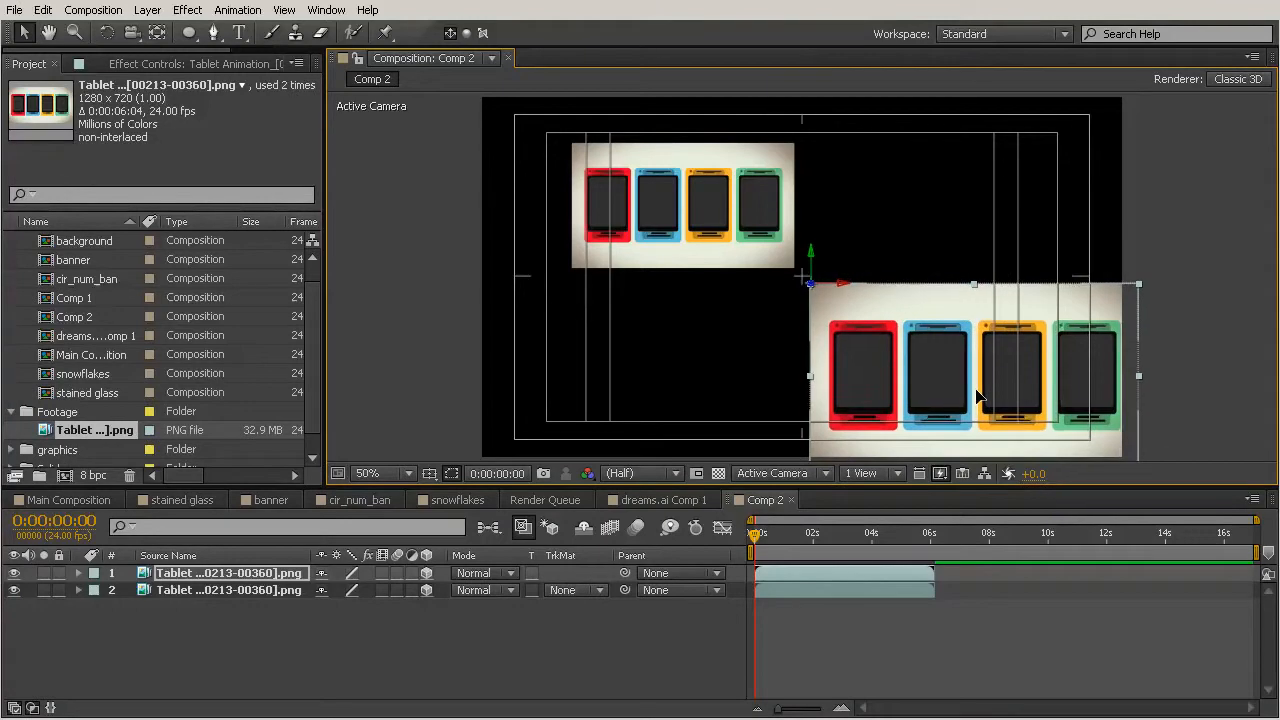
left_click(1200, 315)
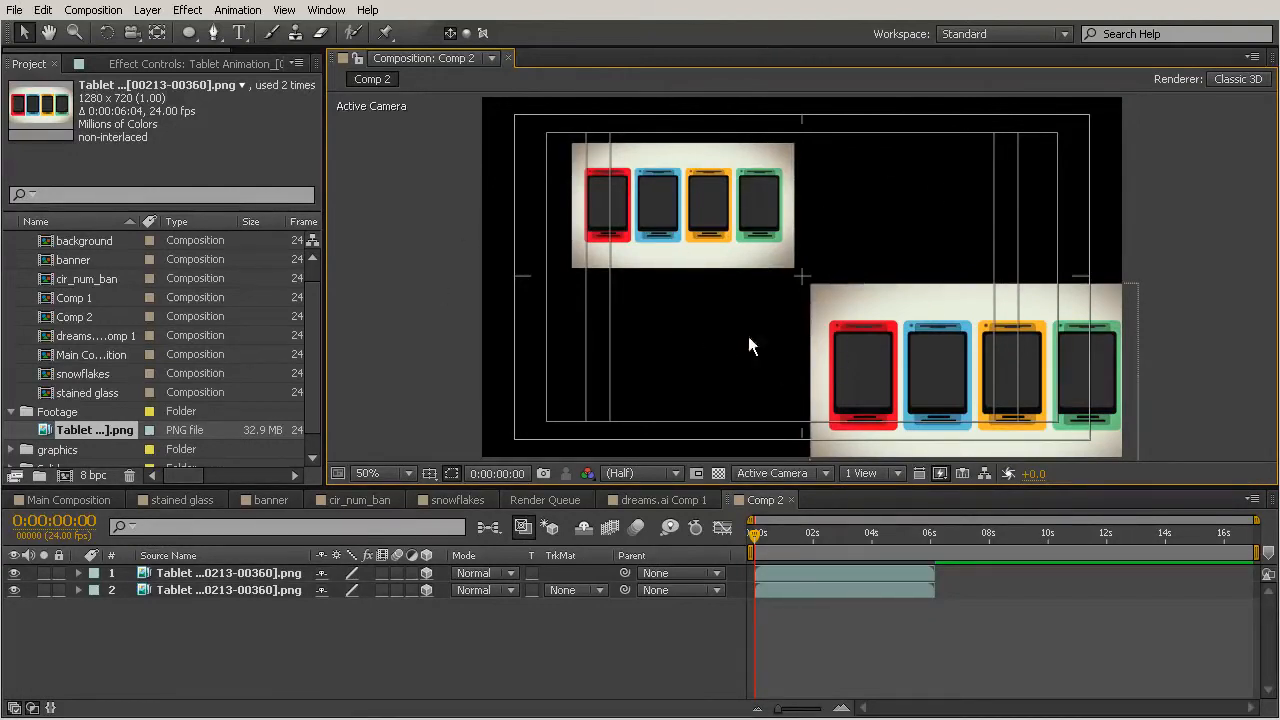
Duplicate the upper-left layer twice and move one copy to the upper right of the frame.
left_click(715, 205)
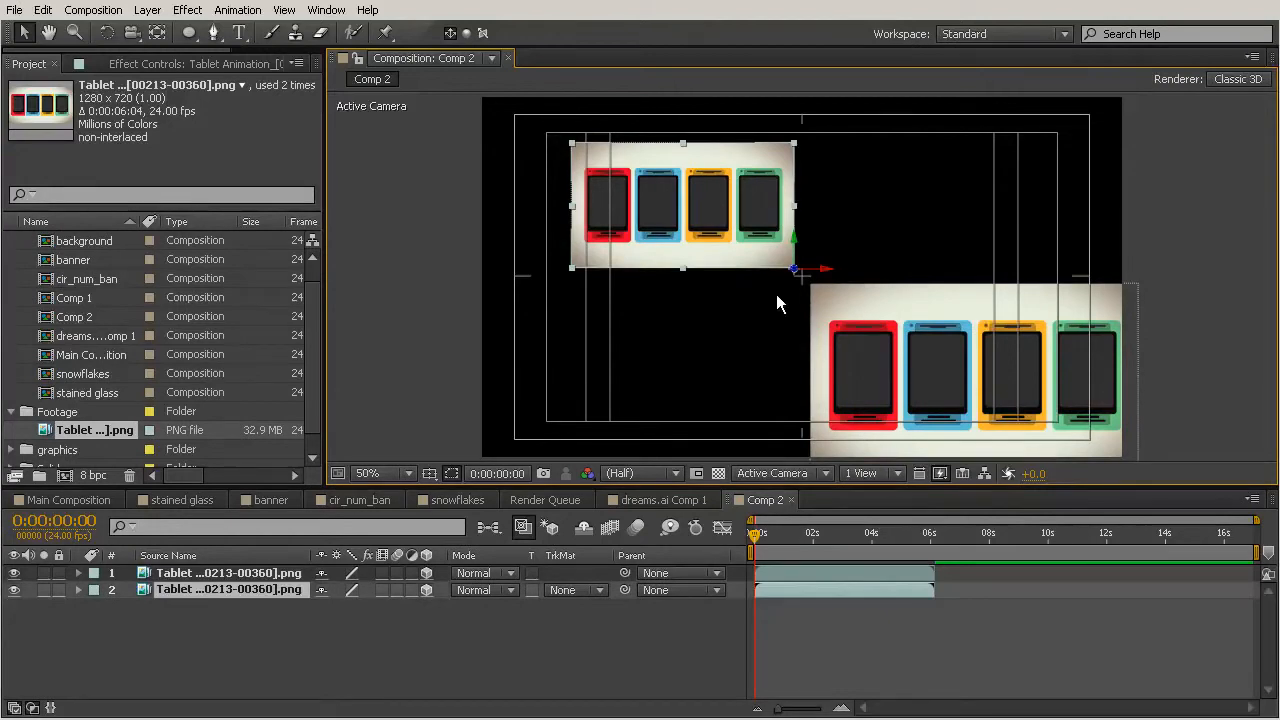
key("ctrl+d")
key("ctrl+d")
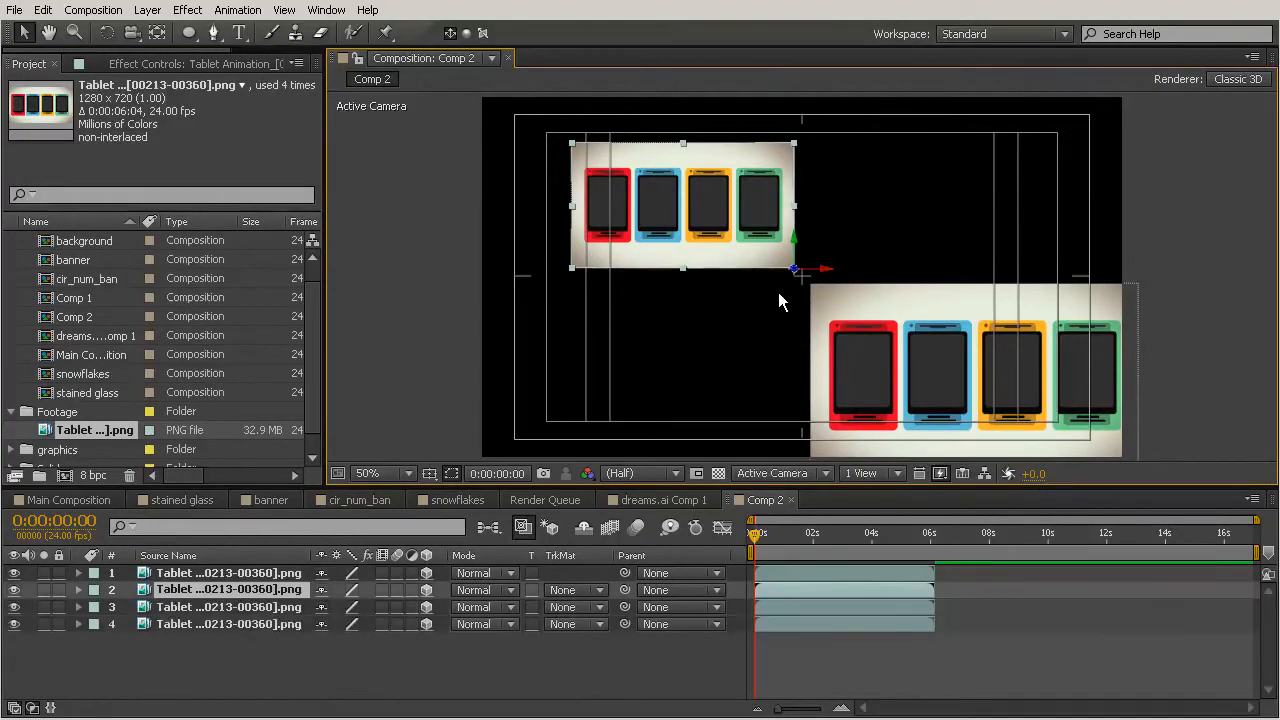
left_click_drag(647, 207, 884, 207)
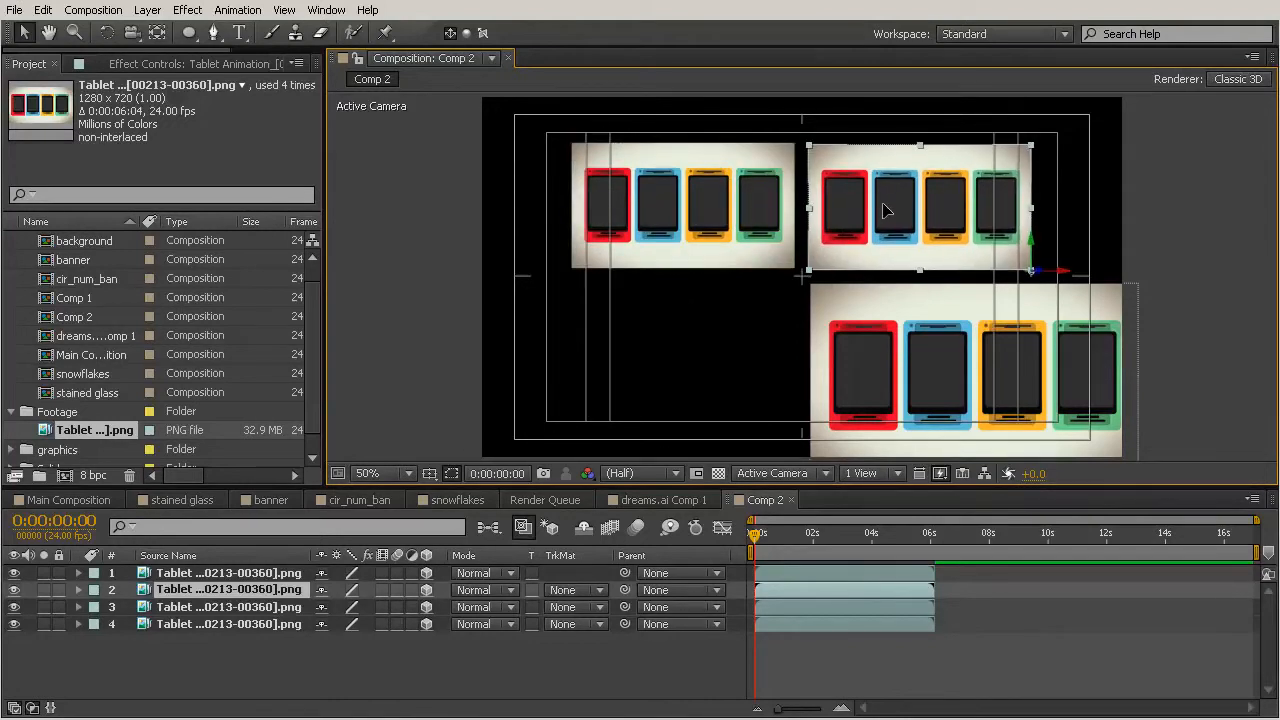
Move the other copy to the lower left and set its anchor point to its top-right corner.
left_click_drag(722, 206, 725, 347)
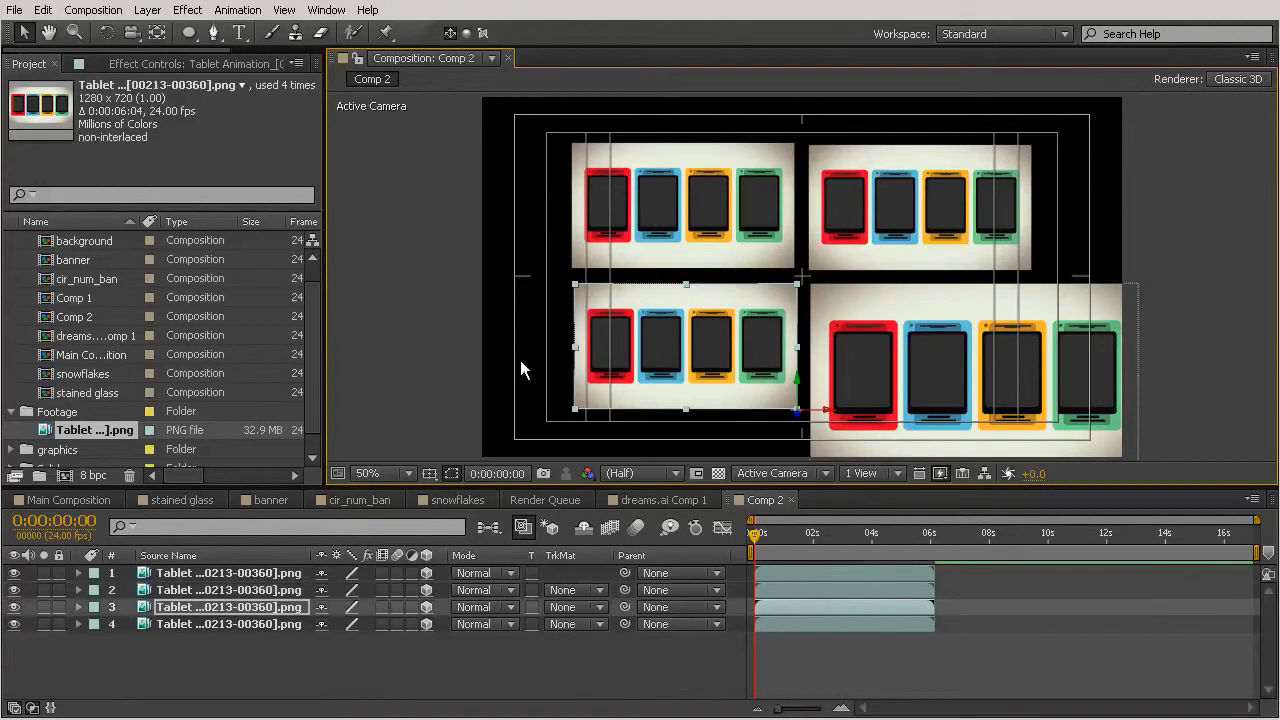
left_click(157, 33)
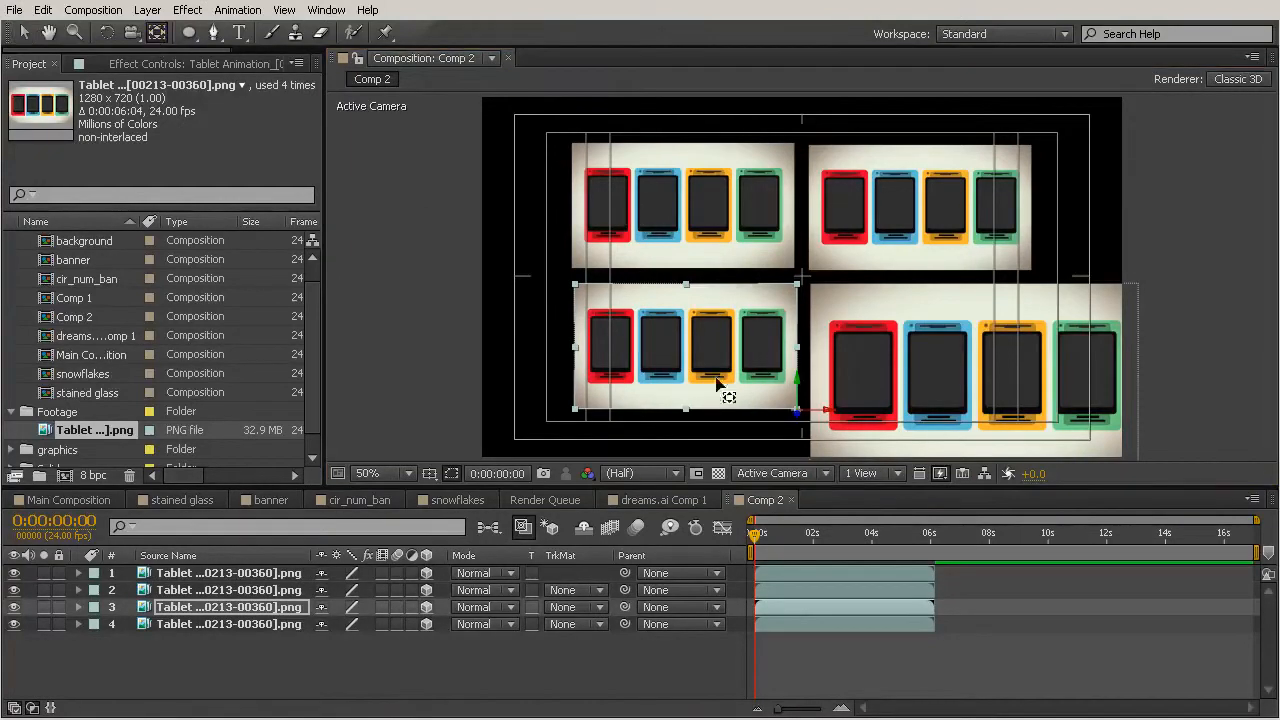
left_click_drag(800, 400, 800, 290)
Set the upper-right copy's anchor point to its bottom-left corner.
left_click(836, 256)
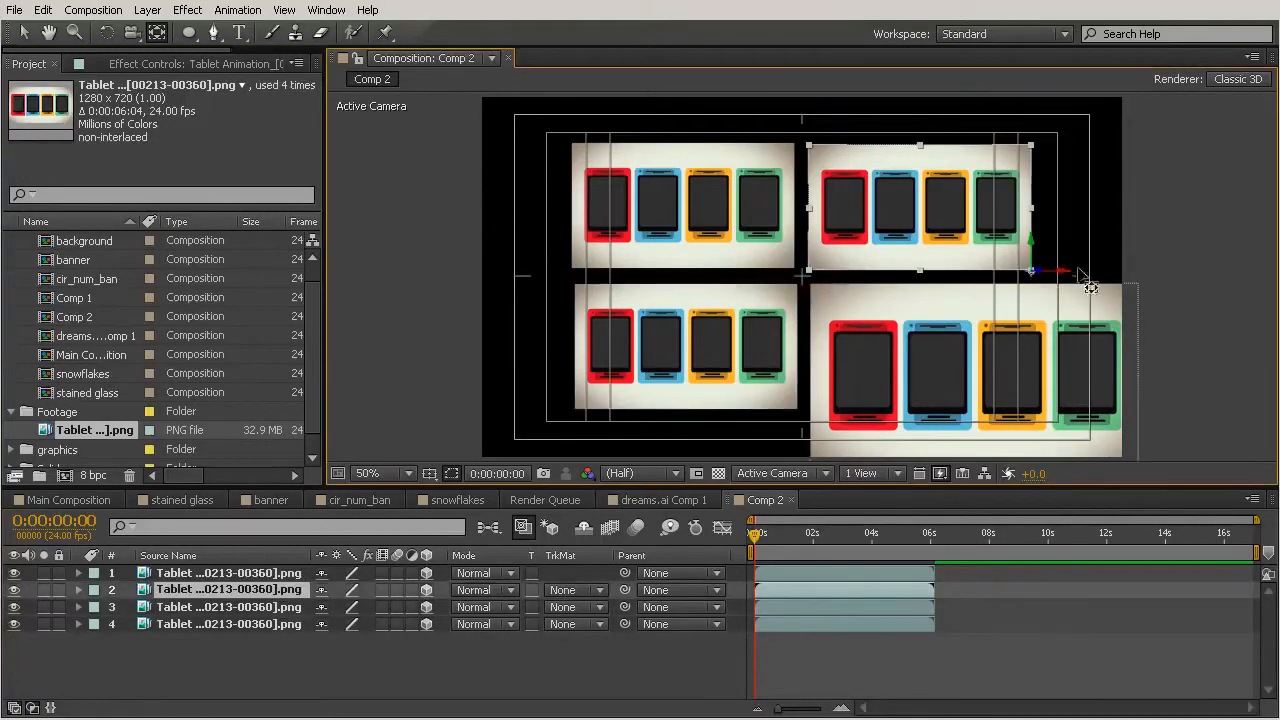
left_click_drag(1028, 276, 808, 270)
left_click(24, 33)
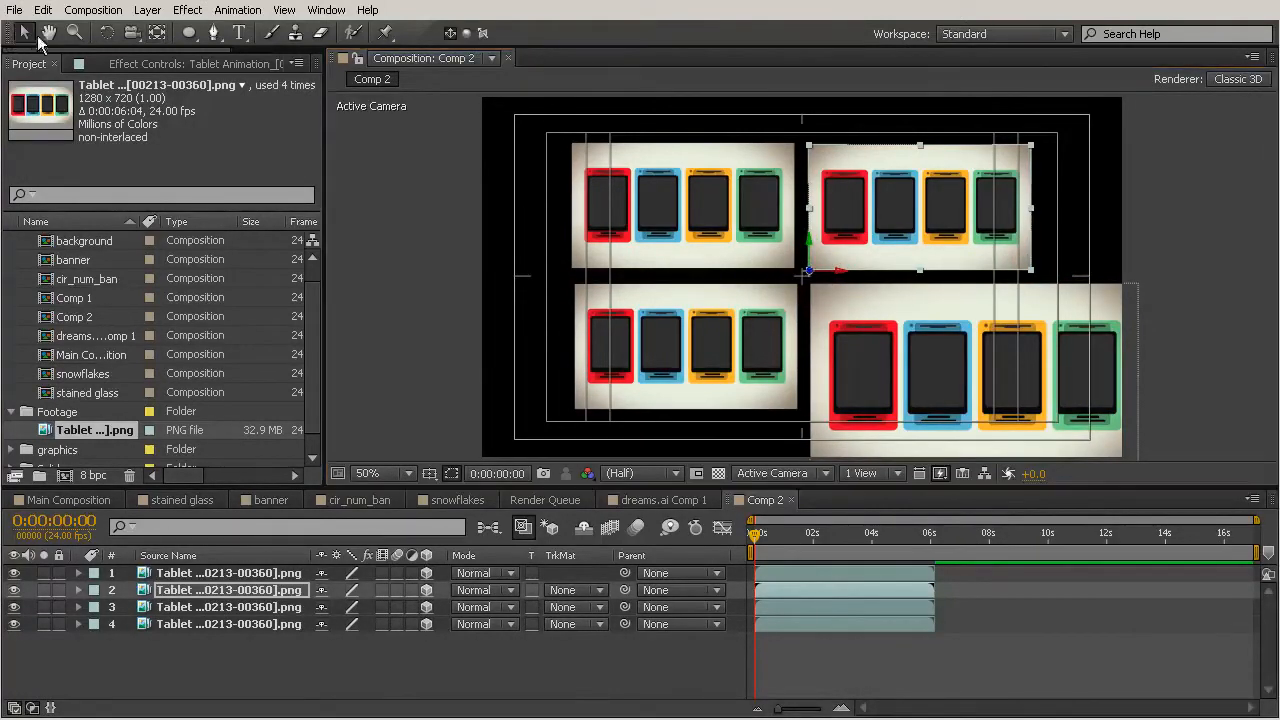
Push the lower-left copy farther back in depth so it appears smaller.
left_click(763, 227)
left_click(807, 354)
left_click(775, 353)
left_click(838, 342)
left_click(849, 240)
left_click(729, 221)
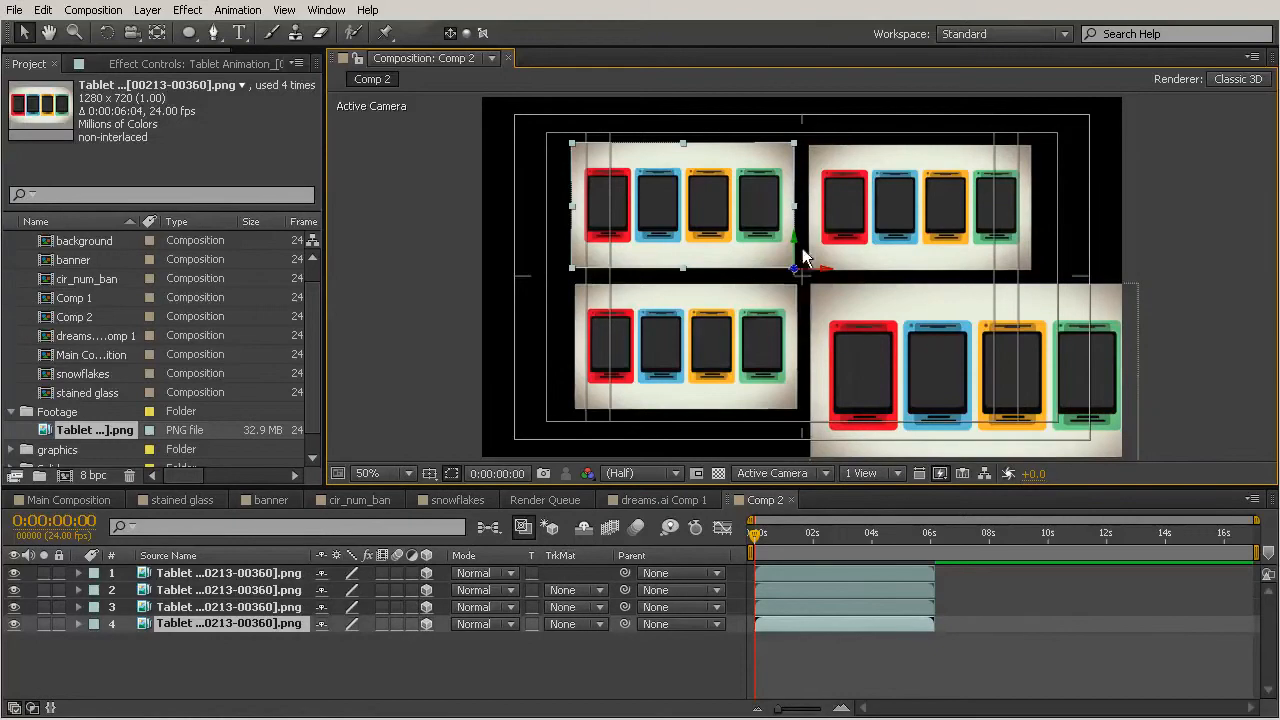
left_click(786, 392)
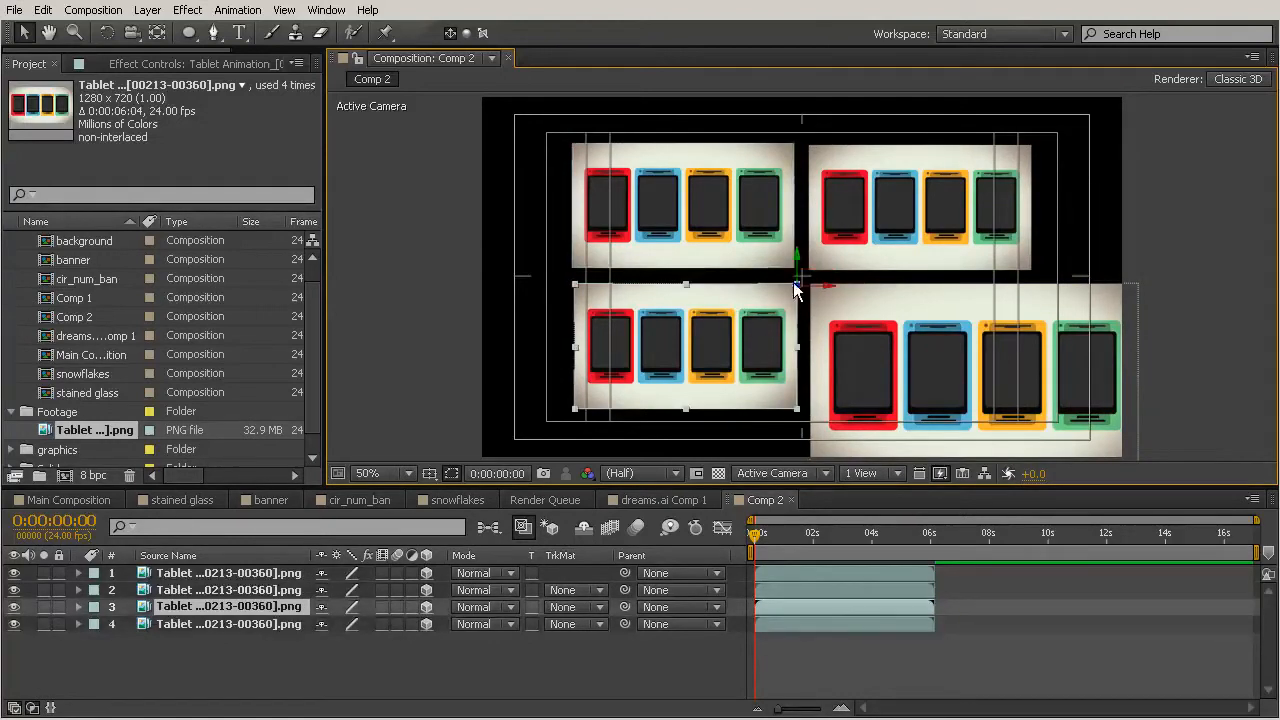
left_click_drag(798, 287, 840, 336)
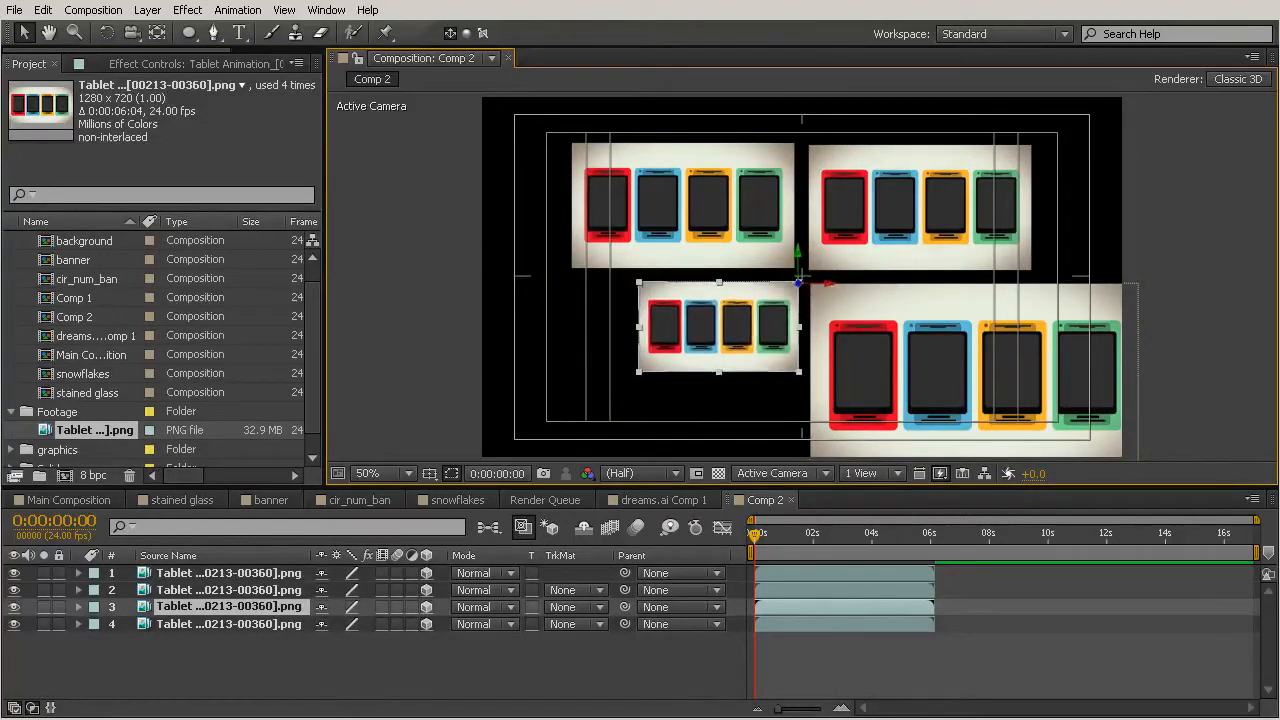
mouse_move(800, 285)
left_mouse_down()
mouse_move(815, 274)
mouse_move(796, 294)
left_mouse_up()
Push the upper-right copy farther back, setting its Z position to 10346.
left_click(952, 204)
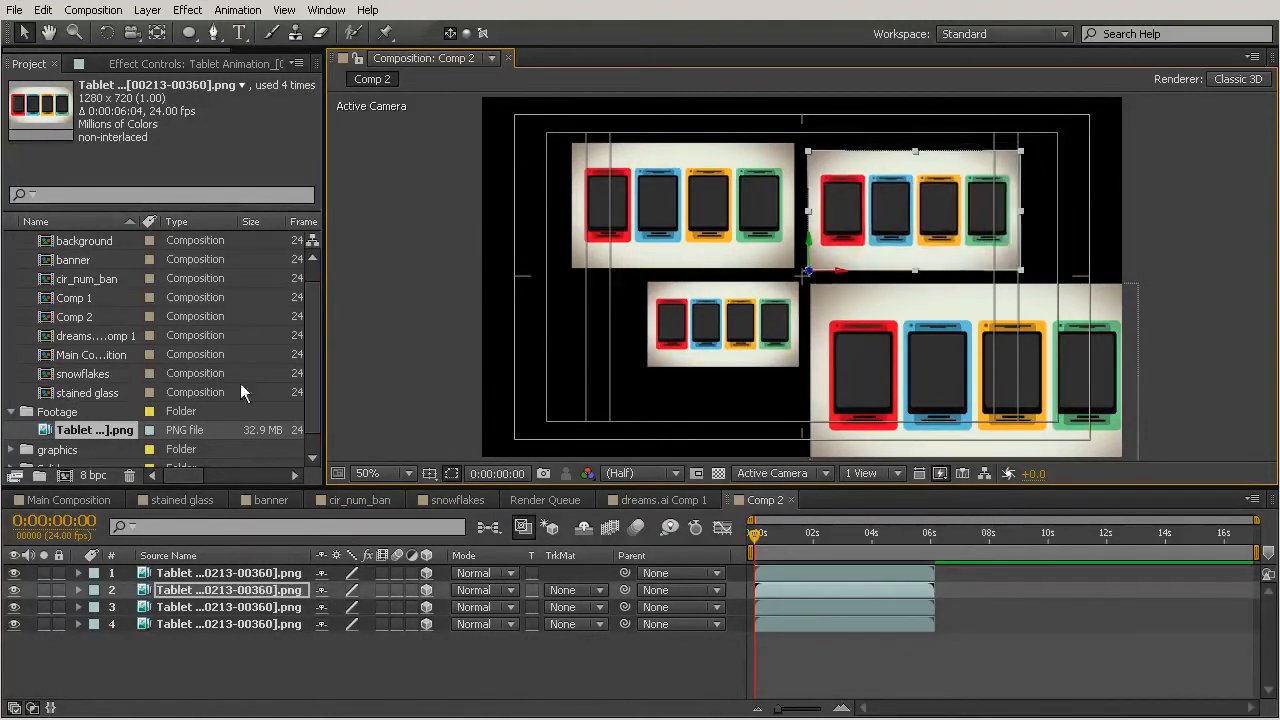
left_click_drag(809, 272, 180, 332)
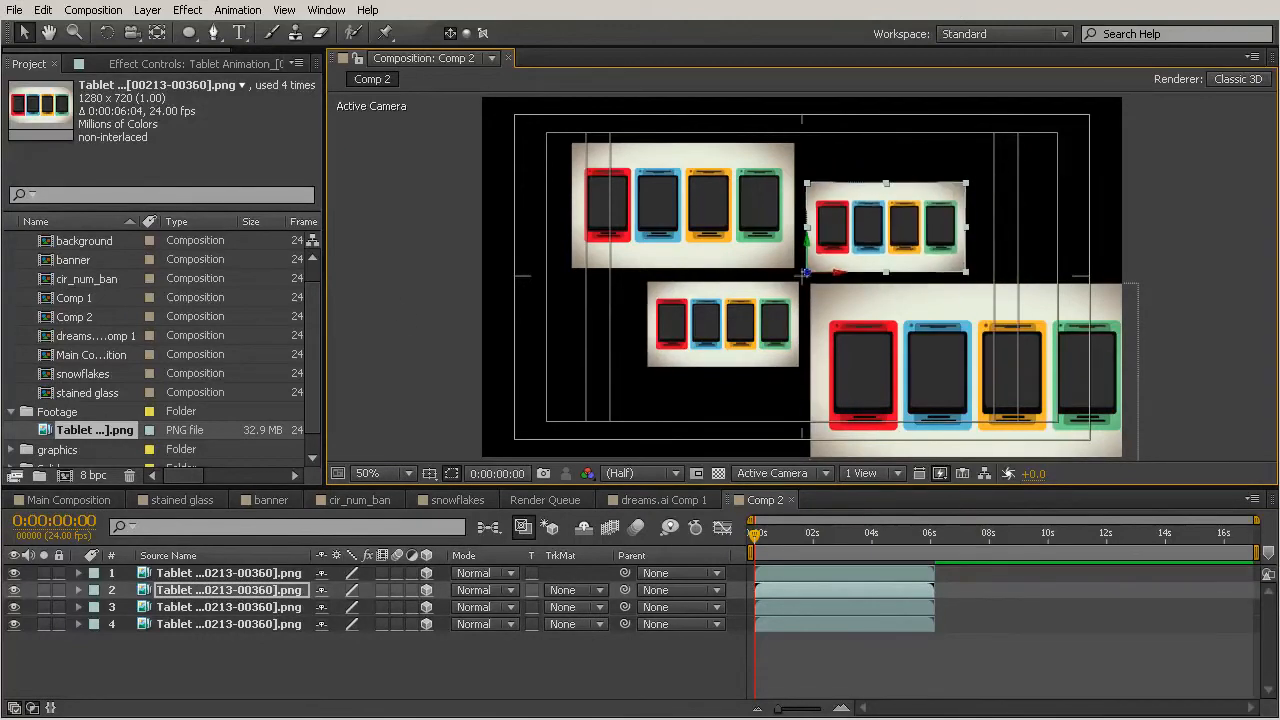
left_click(208, 591)
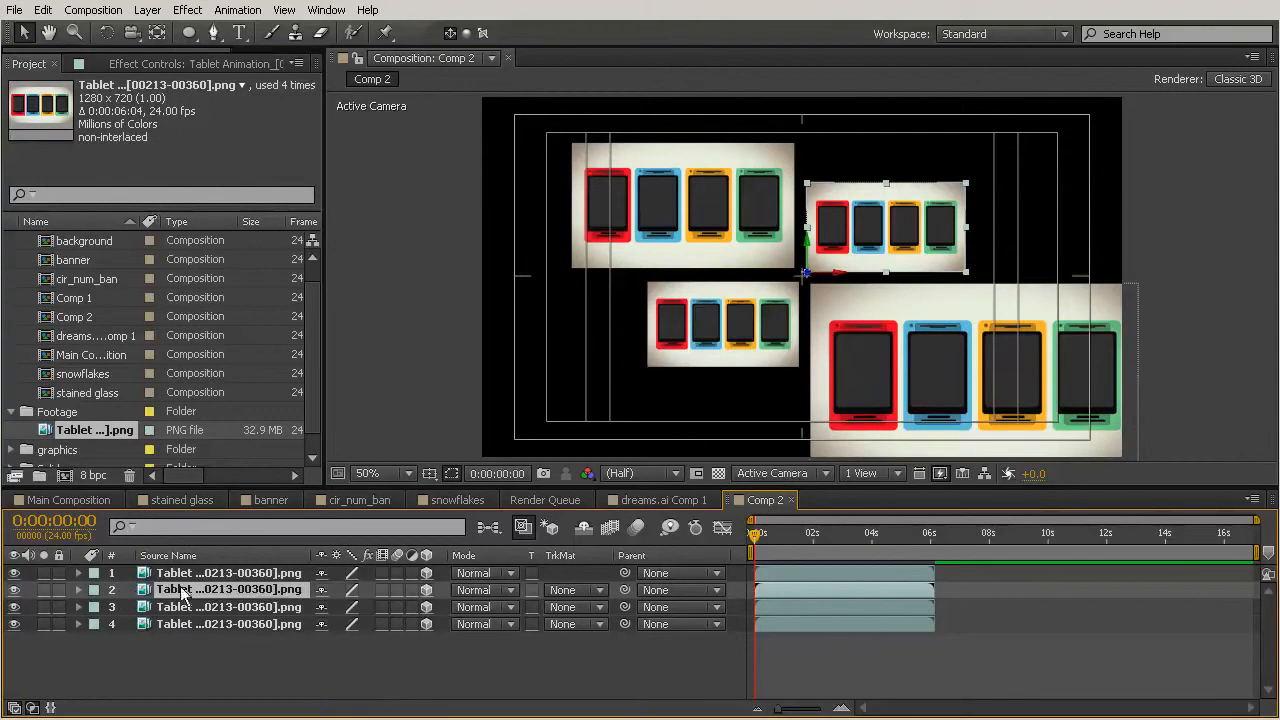
key("p")
left_click_drag(400, 607, 1187, 440)
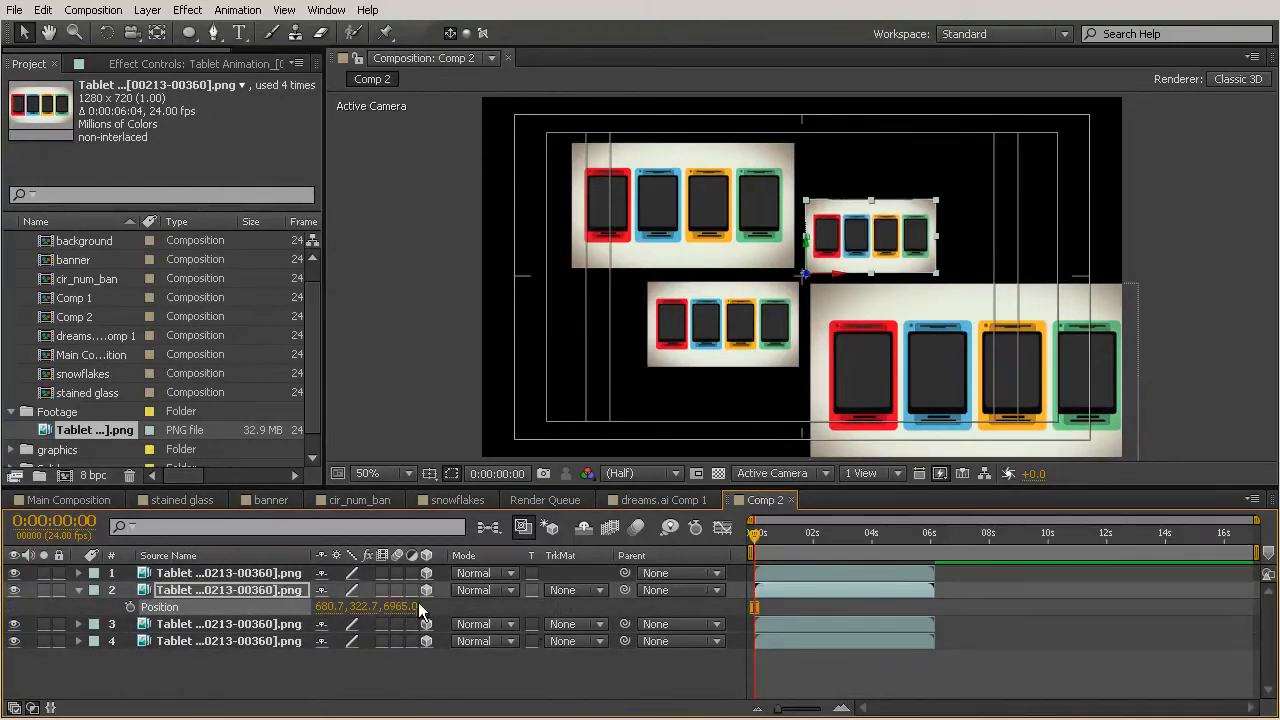
left_click_drag(400, 607, 1233, 535)
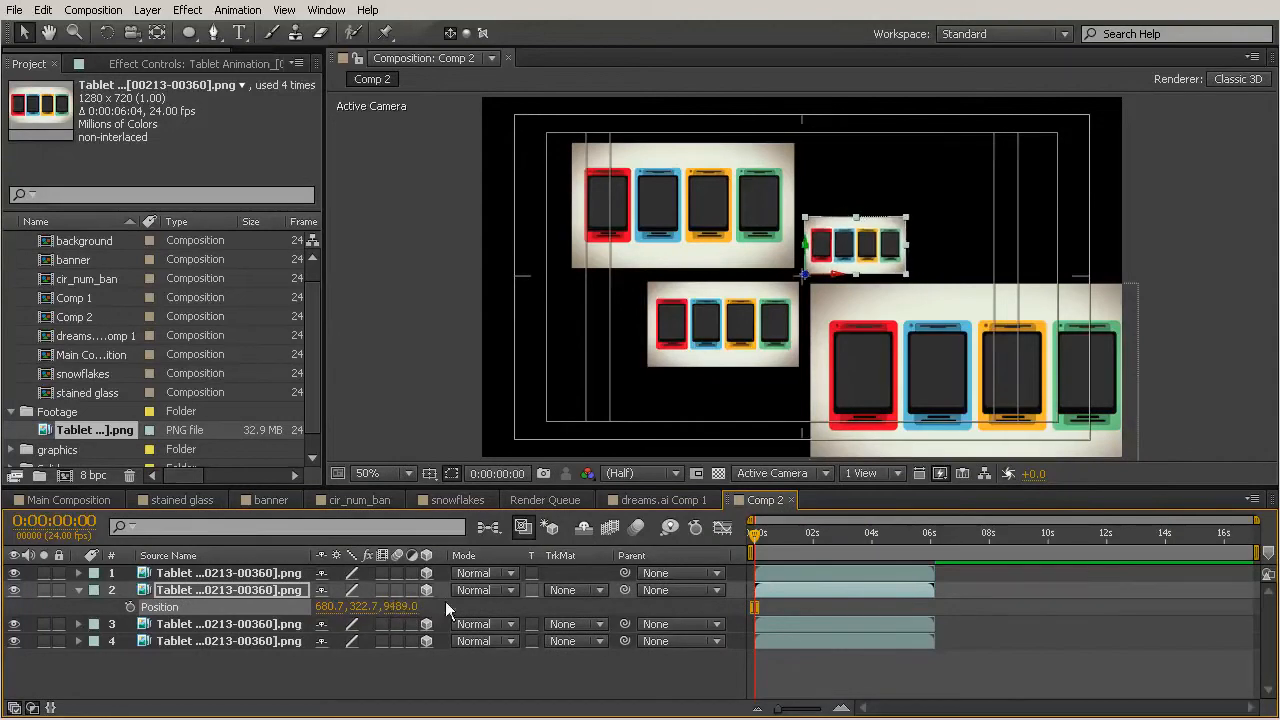
left_click_drag(400, 607, 540, 600)
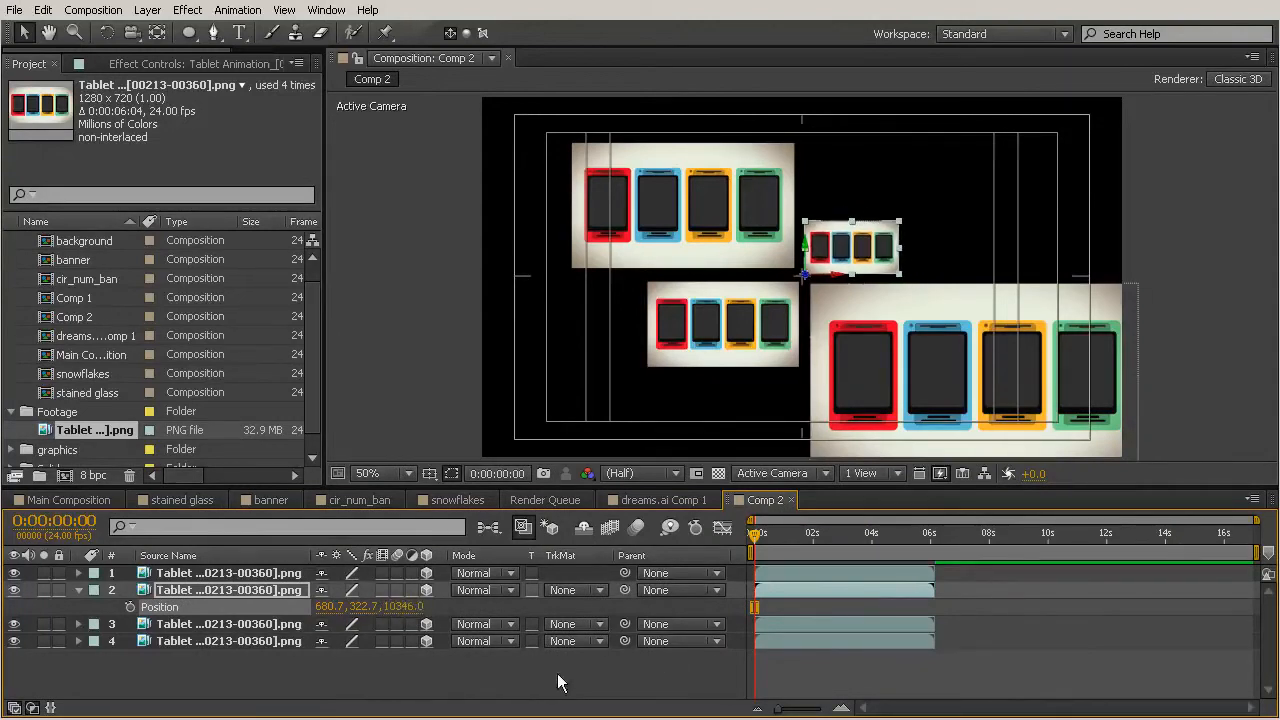
left_click(449, 680)
Zoom in on the centre junction and nudge the upper copies to tighten the gaps between tiles.
left_click(793, 535)
left_click_drag(827, 538, 668, 560)
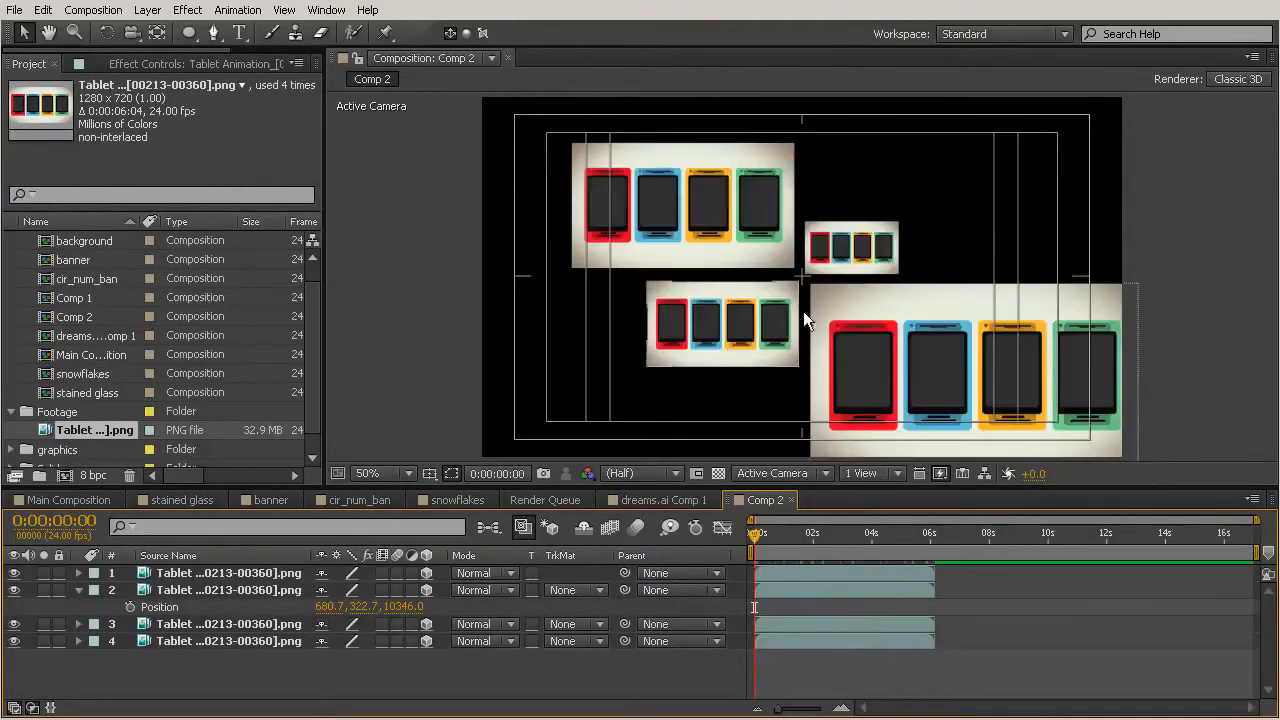
scroll(814, 287, "up", 3)
left_click_drag(920, 390, 901, 375)
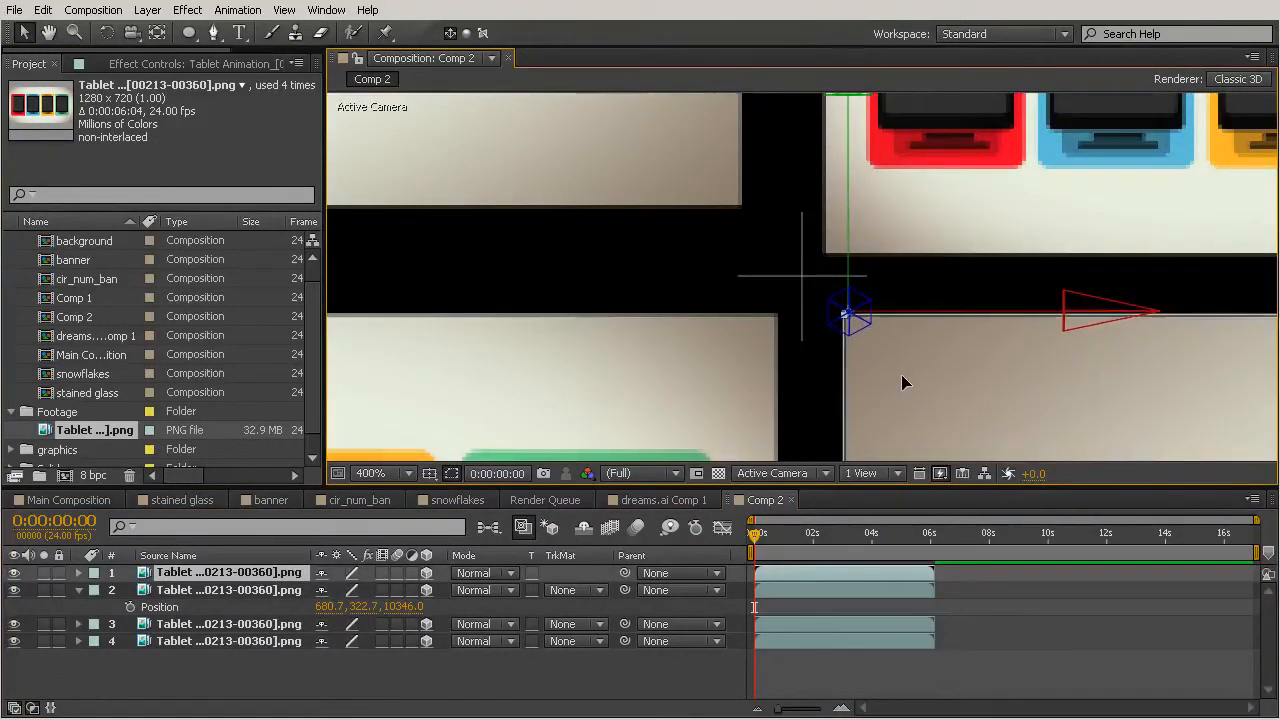
left_click_drag(742, 388, 730, 387)
left_click_drag(947, 155, 1008, 180)
left_click(665, 168)
left_click_drag(580, 167, 598, 186)
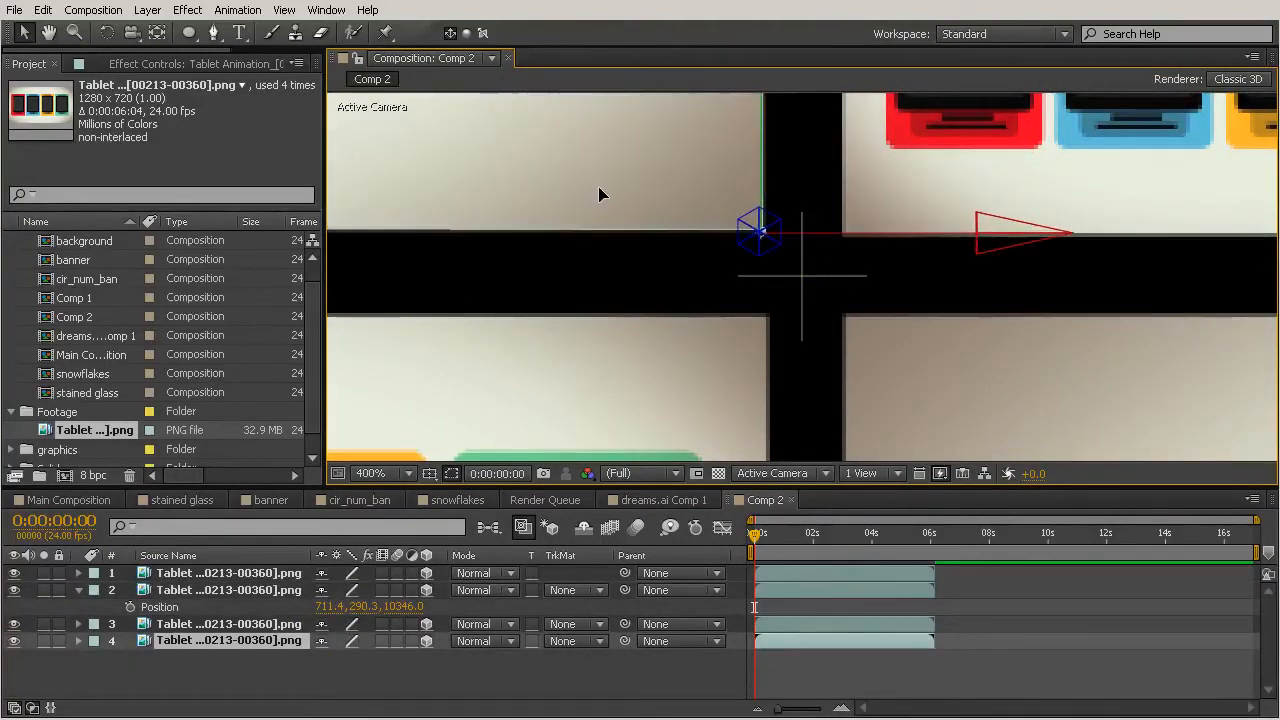
Nudge the upper-right copy to close the gap at the centre junction and zoom back out to the full composition.
left_click_drag(1006, 161, 1034, 147)
left_click_drag(608, 184, 609, 187)
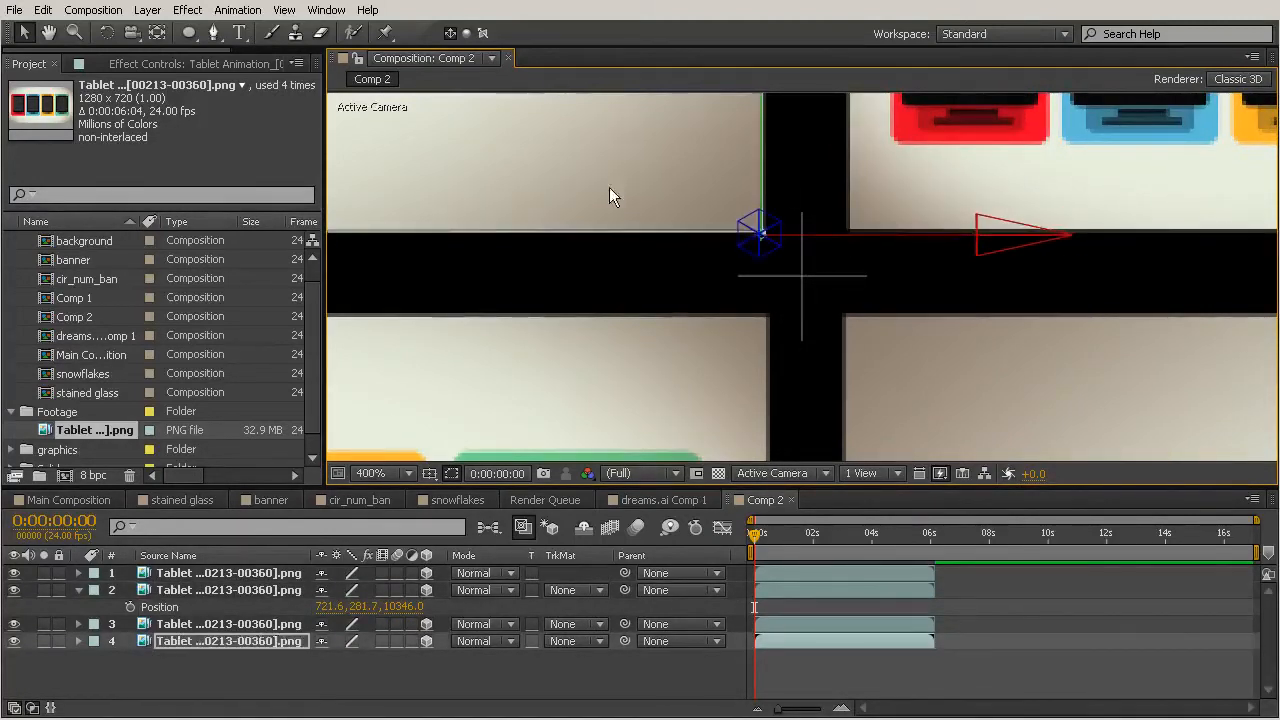
left_click(836, 319)
scroll(830, 300, "down", 4)
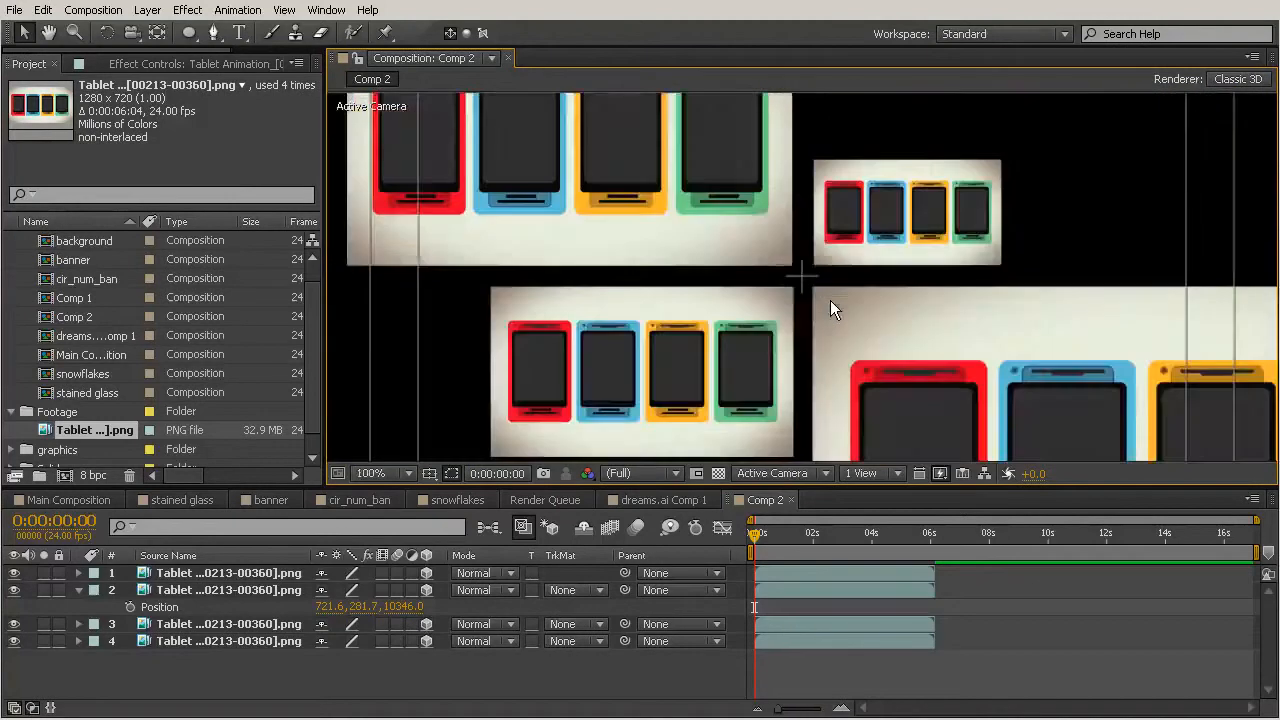
scroll(830, 300, "down", 2)
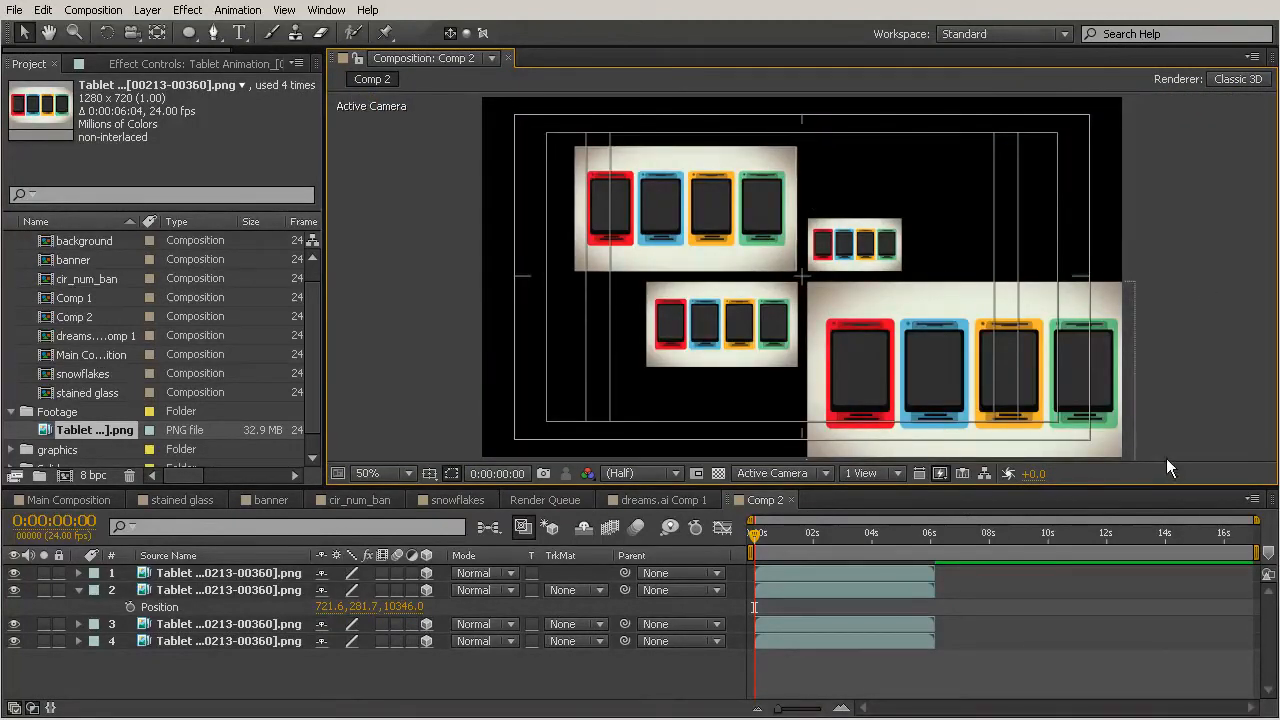
Rename the Comp 2 composition in the project as Videos.
left_click(97, 502)
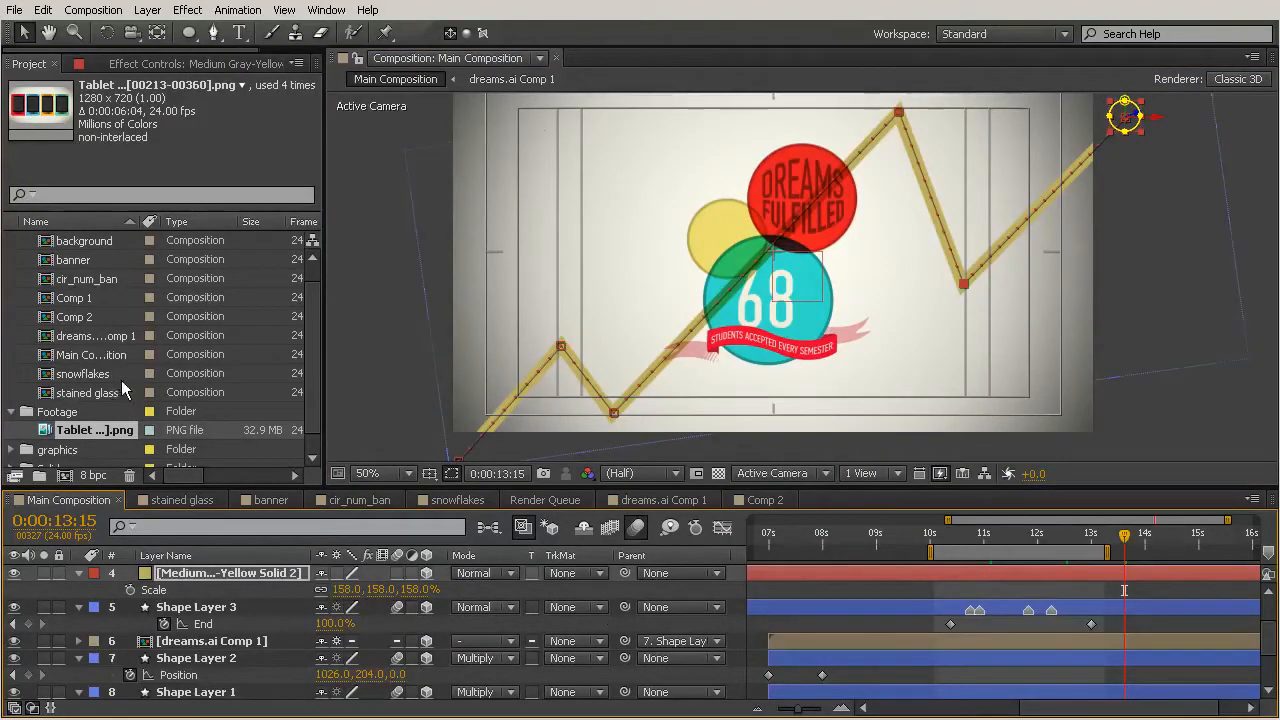
left_click(97, 317)
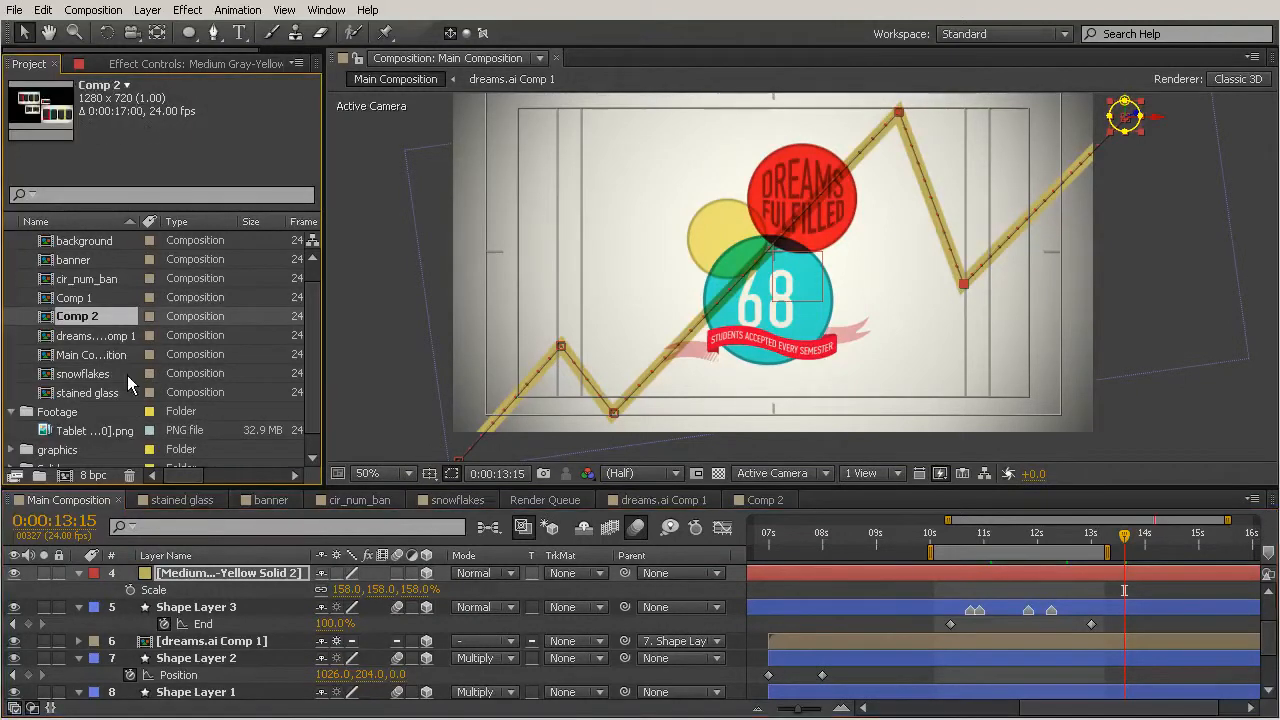
right_click(80, 316)
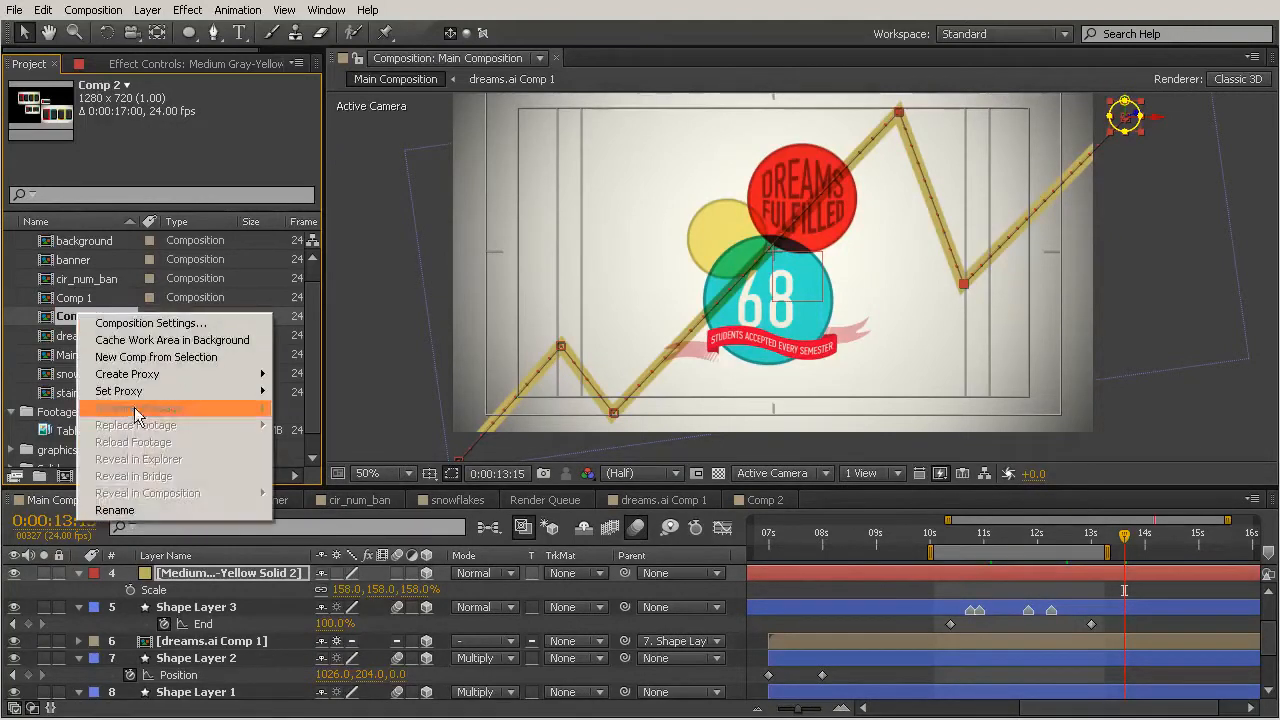
left_click(127, 508)
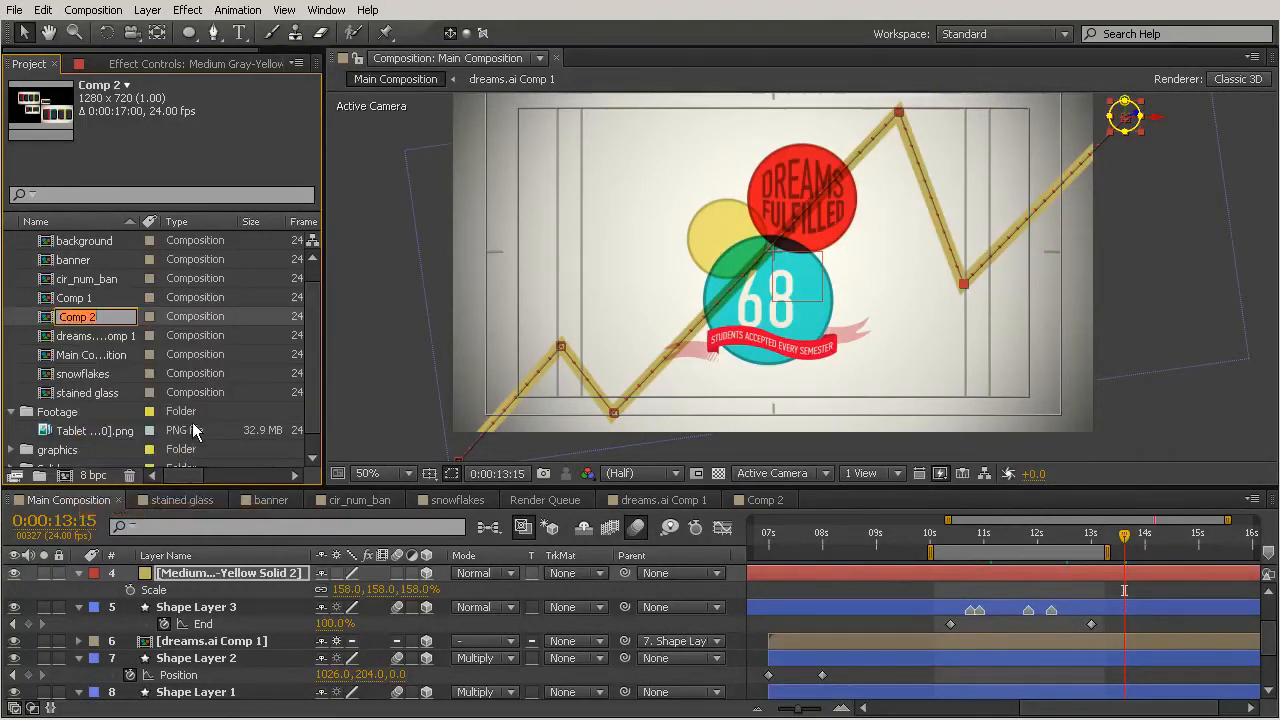
type("Videos")
key("Return")
Add the Videos composition to the Main Composition timeline and slide its layer later in time.
left_click_drag(80, 410, 875, 397)
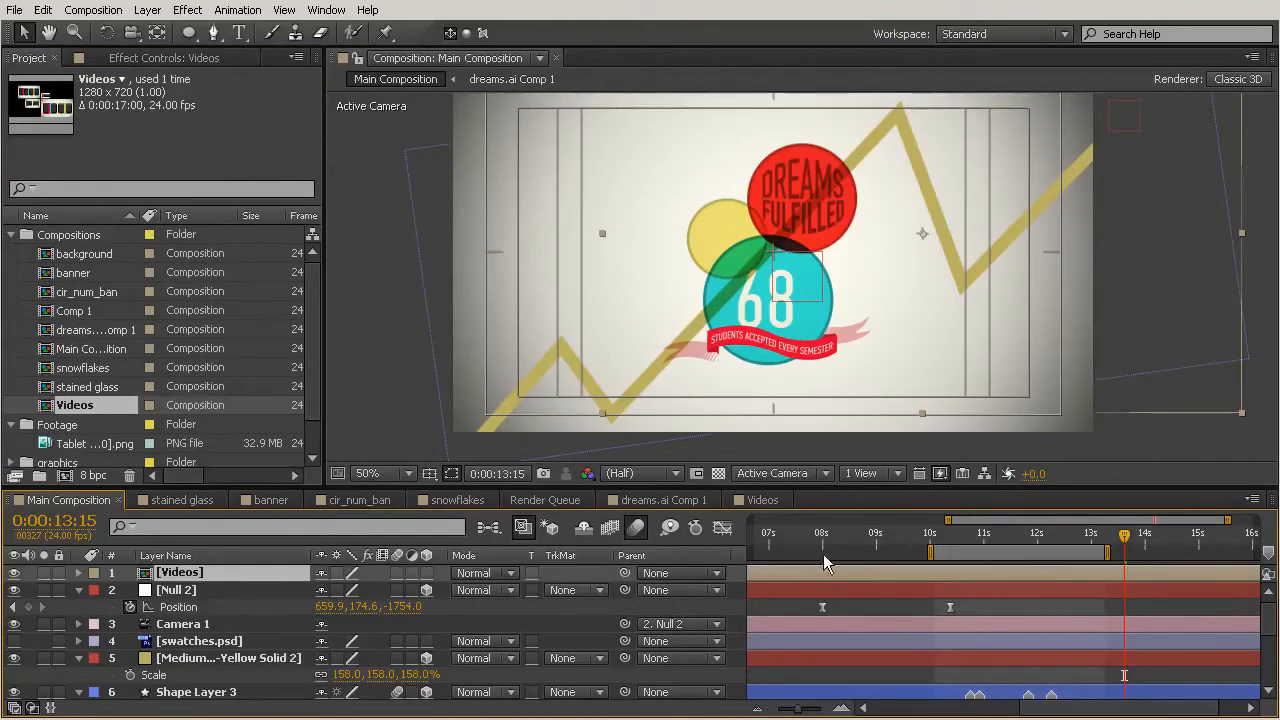
left_click_drag(817, 585, 1139, 572)
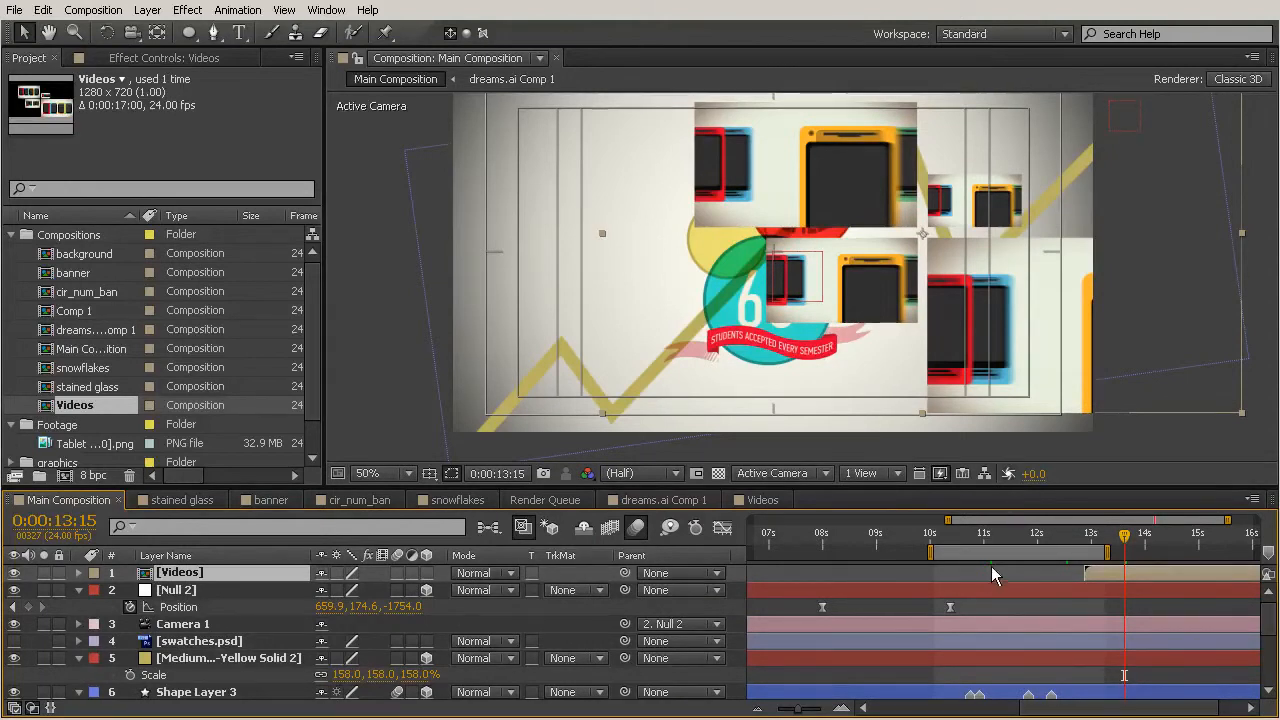
left_click_drag(1202, 573, 984, 581)
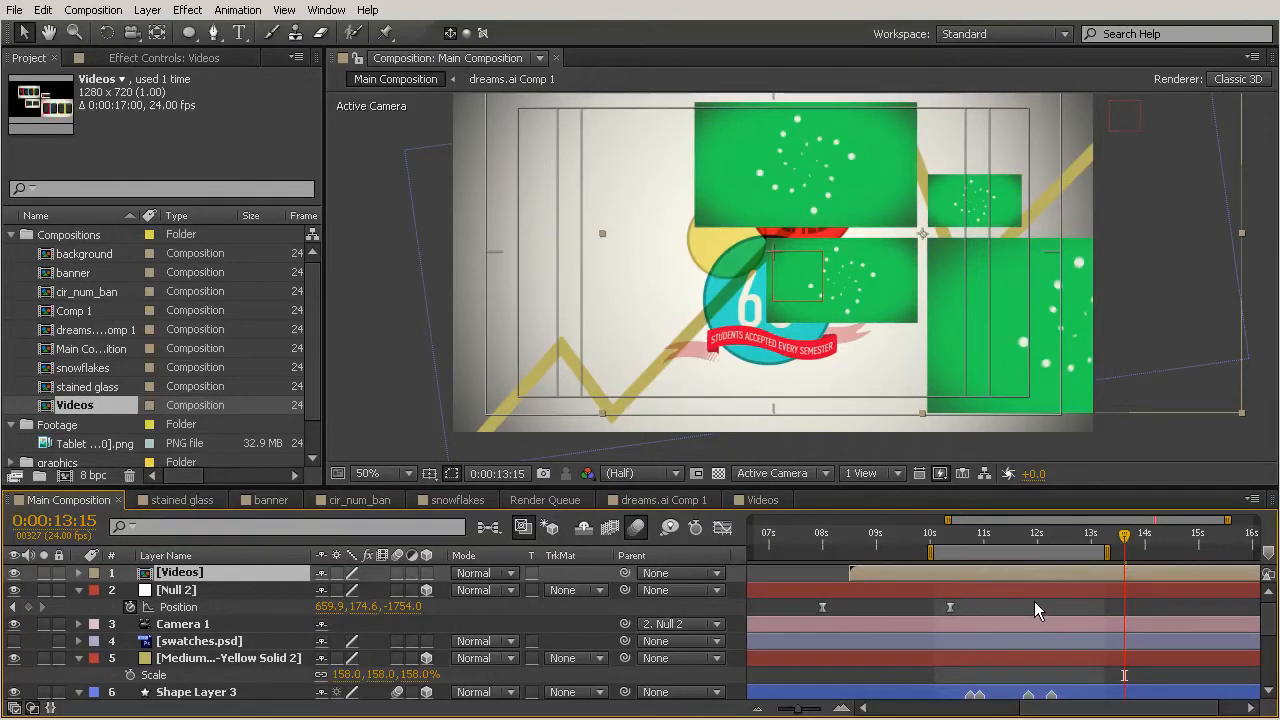
Open the Videos composition and trim it to a work area ending at 0:00:06:03.
double_click(1006, 575)
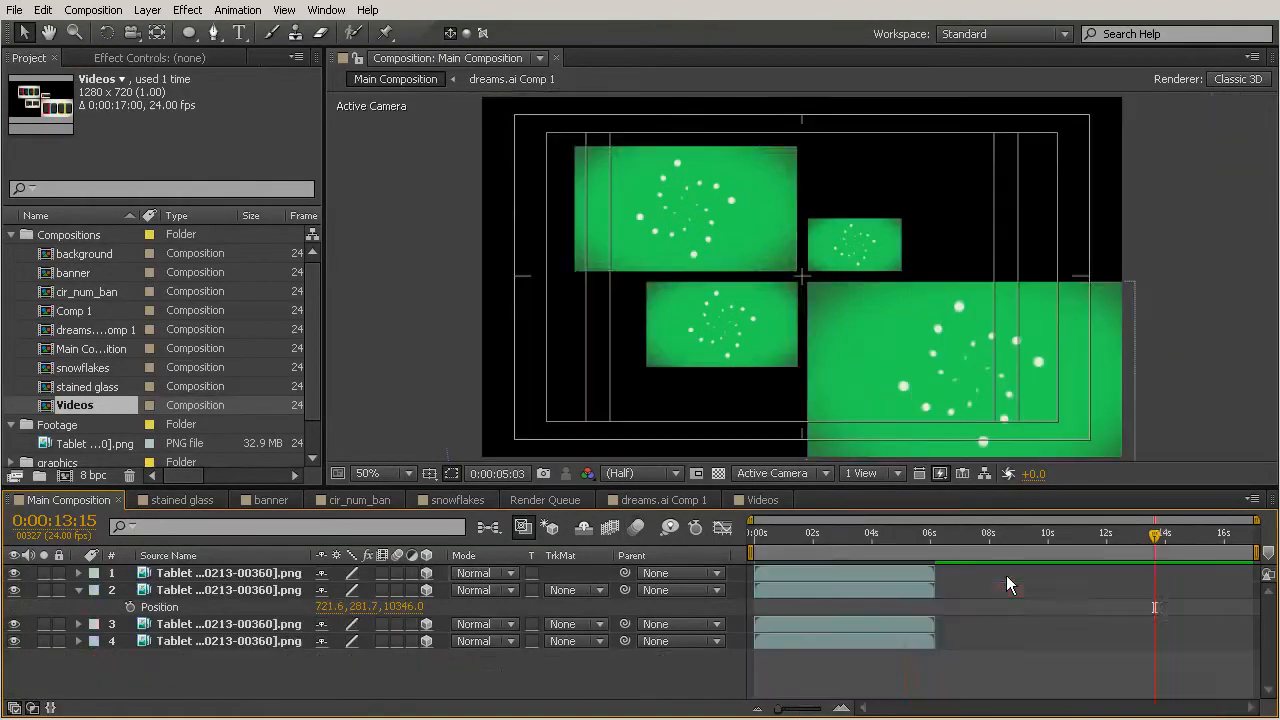
left_click_drag(906, 536, 935, 550)
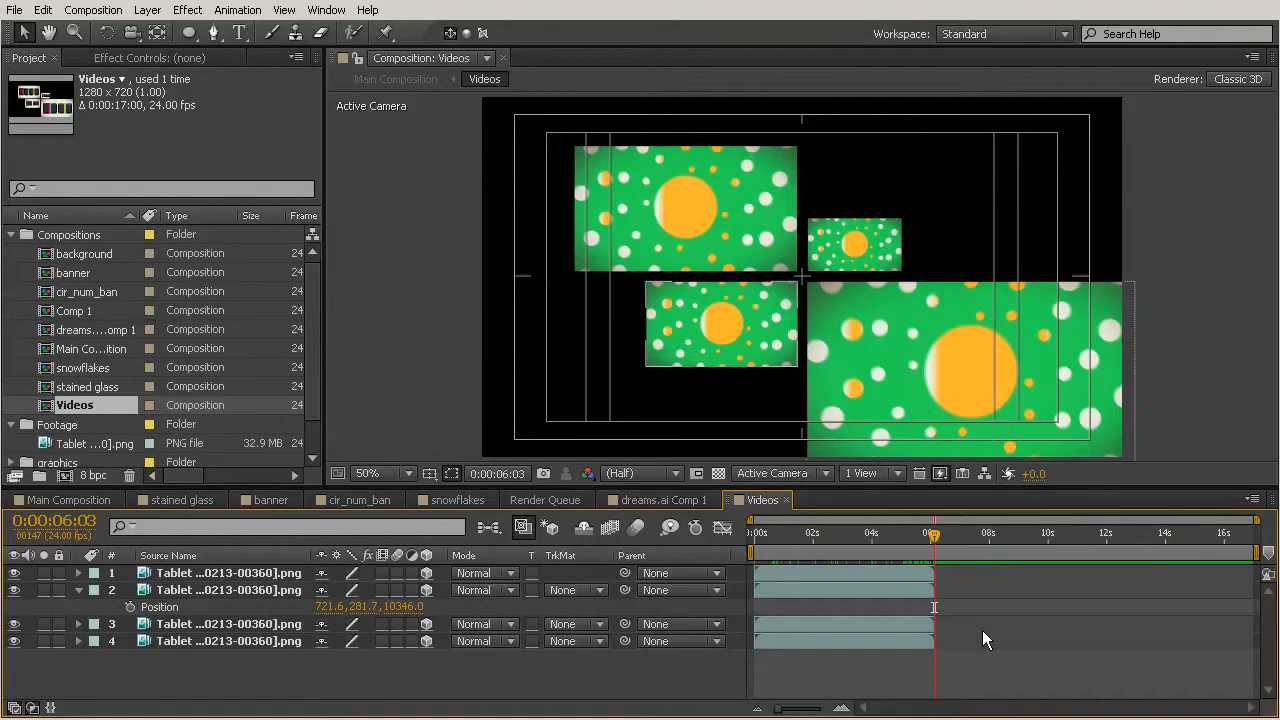
key("n")
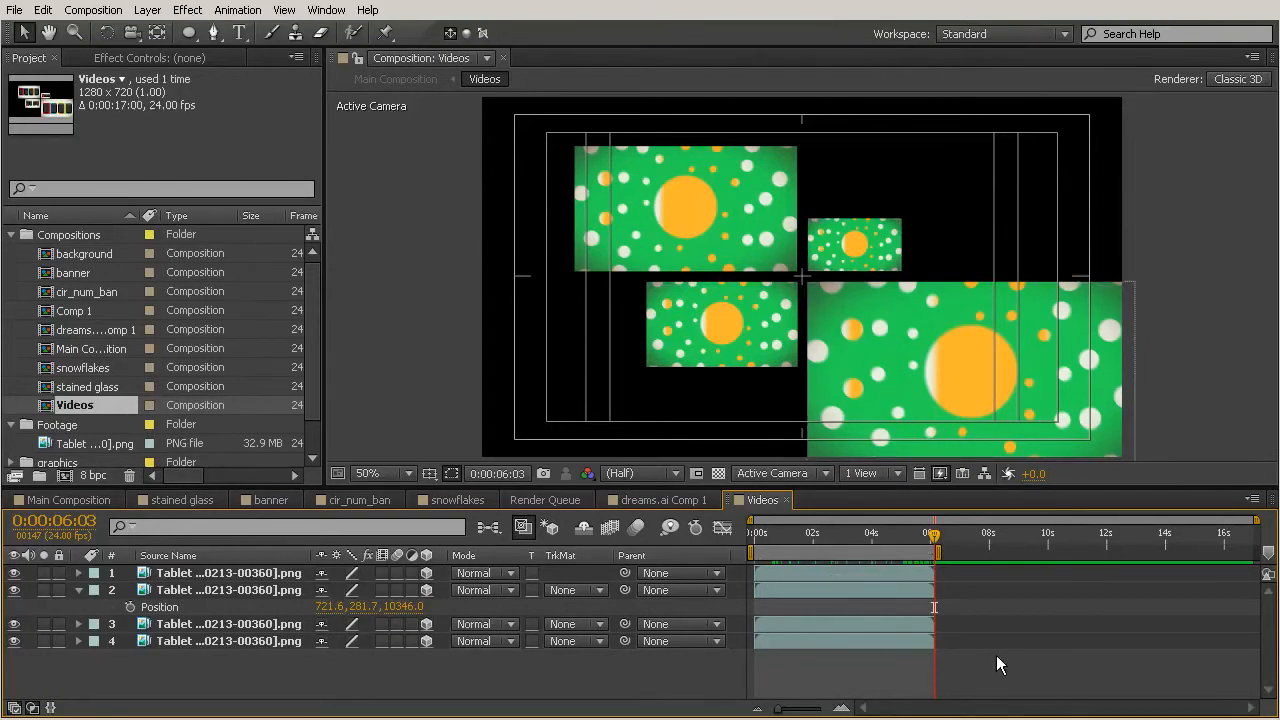
right_click(873, 551)
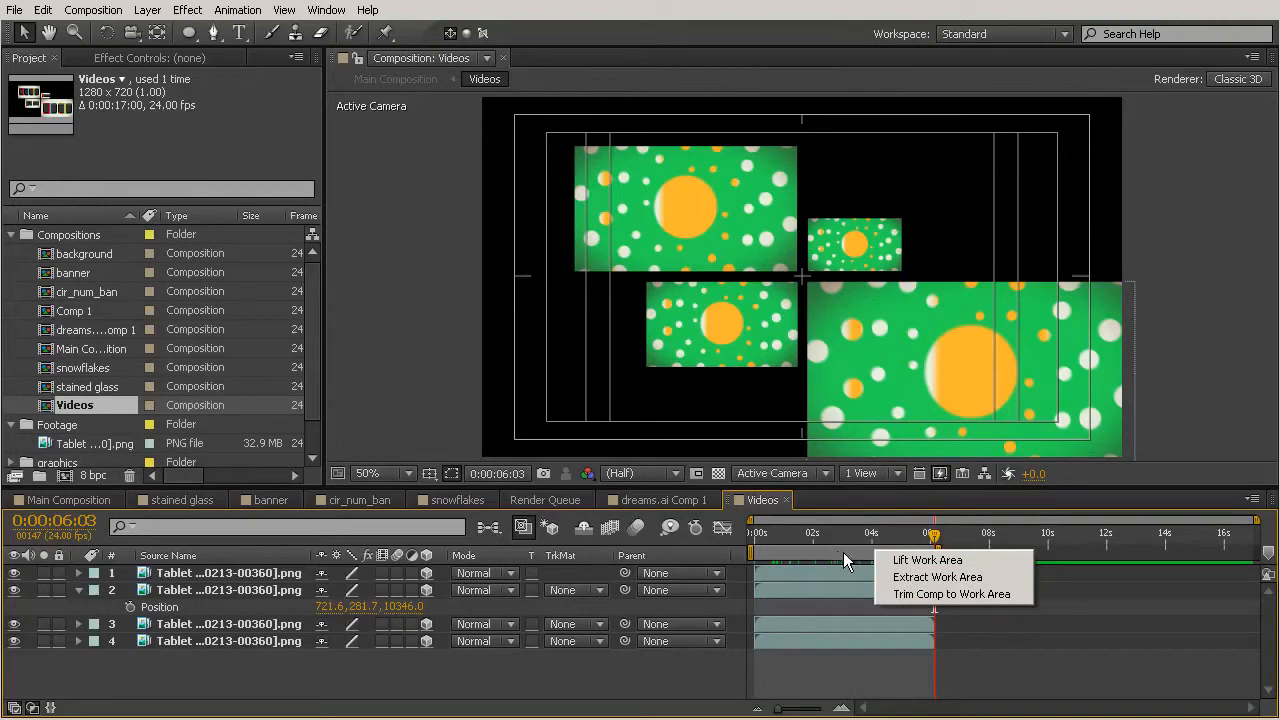
left_click(961, 596)
left_click_drag(1250, 536, 1254, 580)
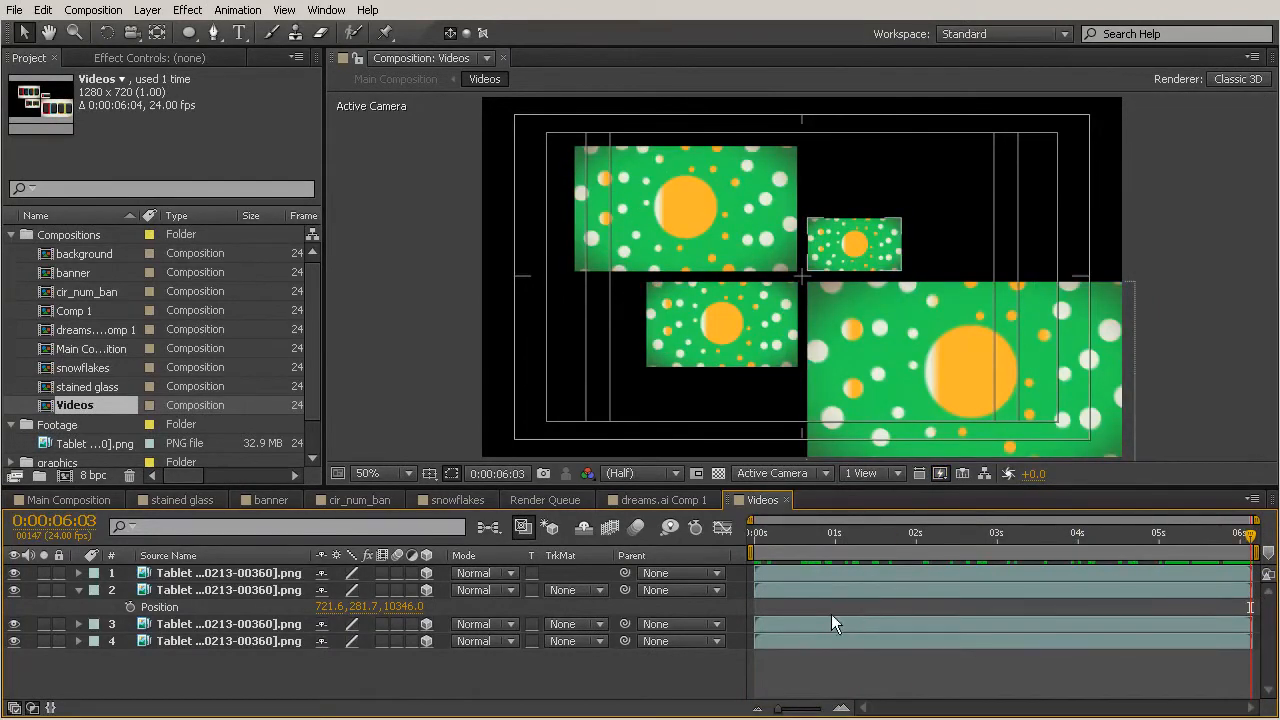
In Main Composition, slide the Videos layer to start after 11 seconds and turn off its visibility.
left_click(76, 500)
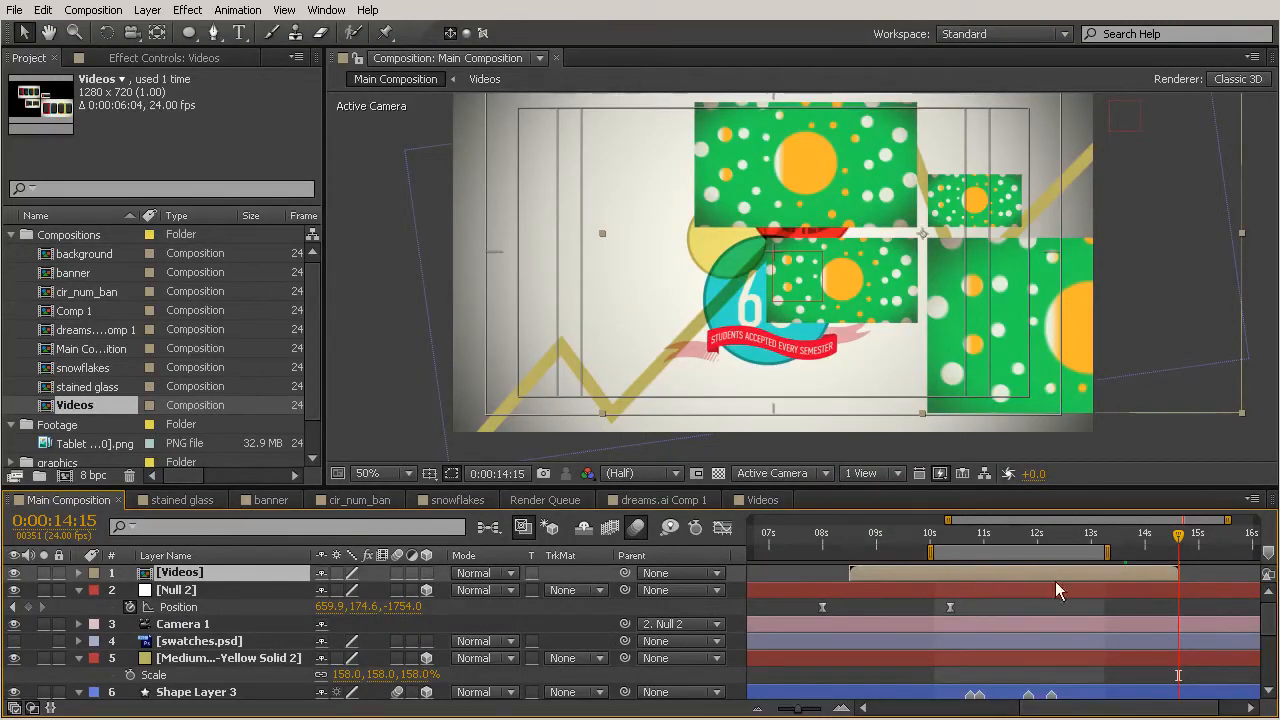
left_click_drag(895, 580, 1059, 589)
left_click_drag(1019, 528, 1038, 530)
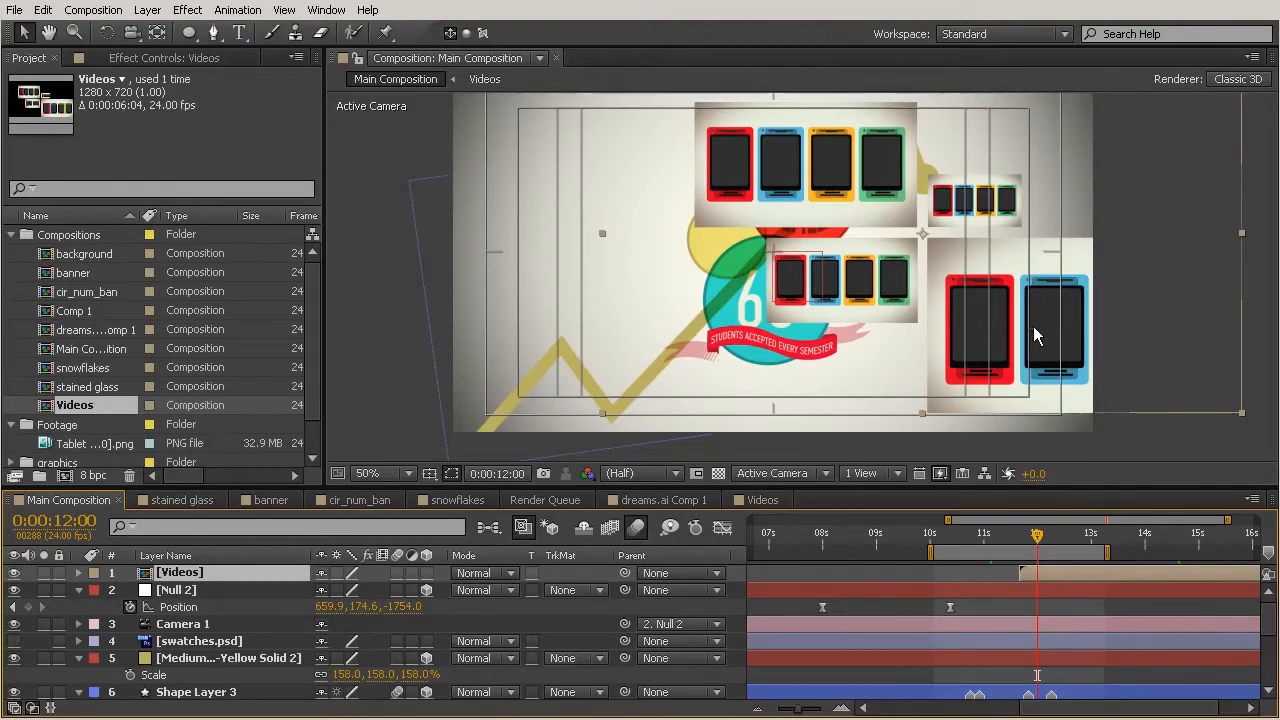
left_click(14, 572)
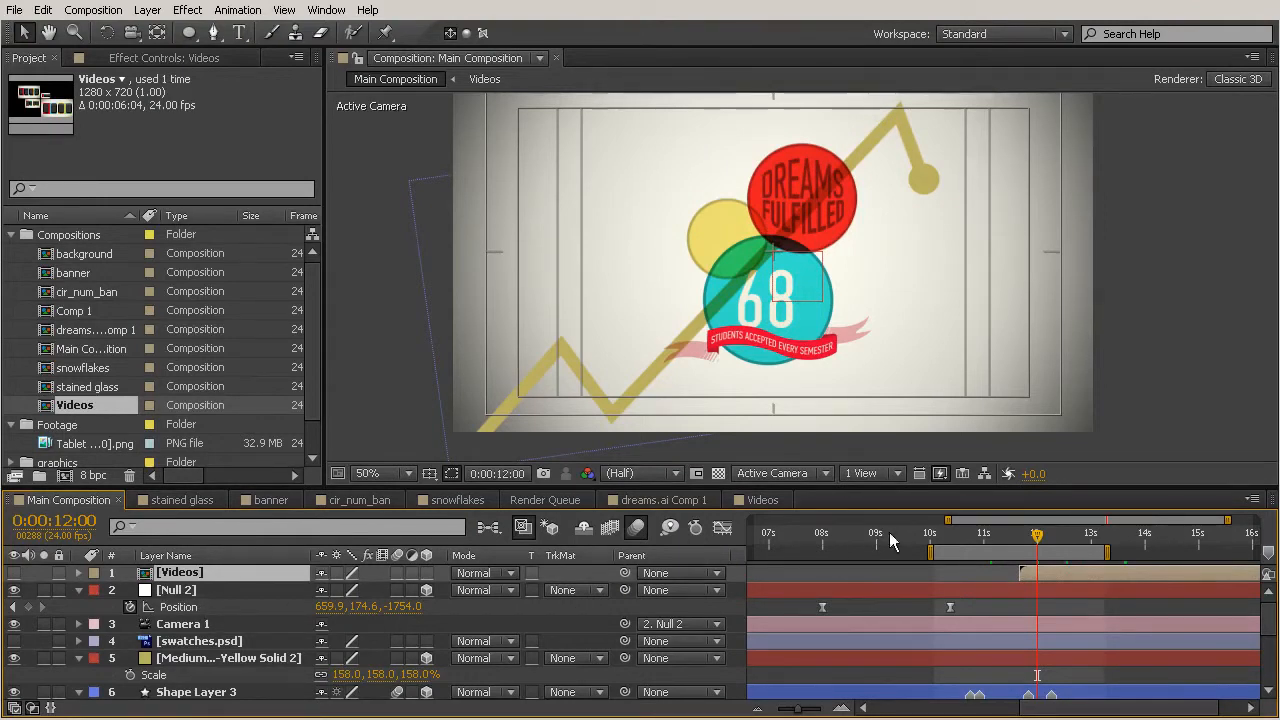
left_click_drag(1042, 534, 1073, 539)
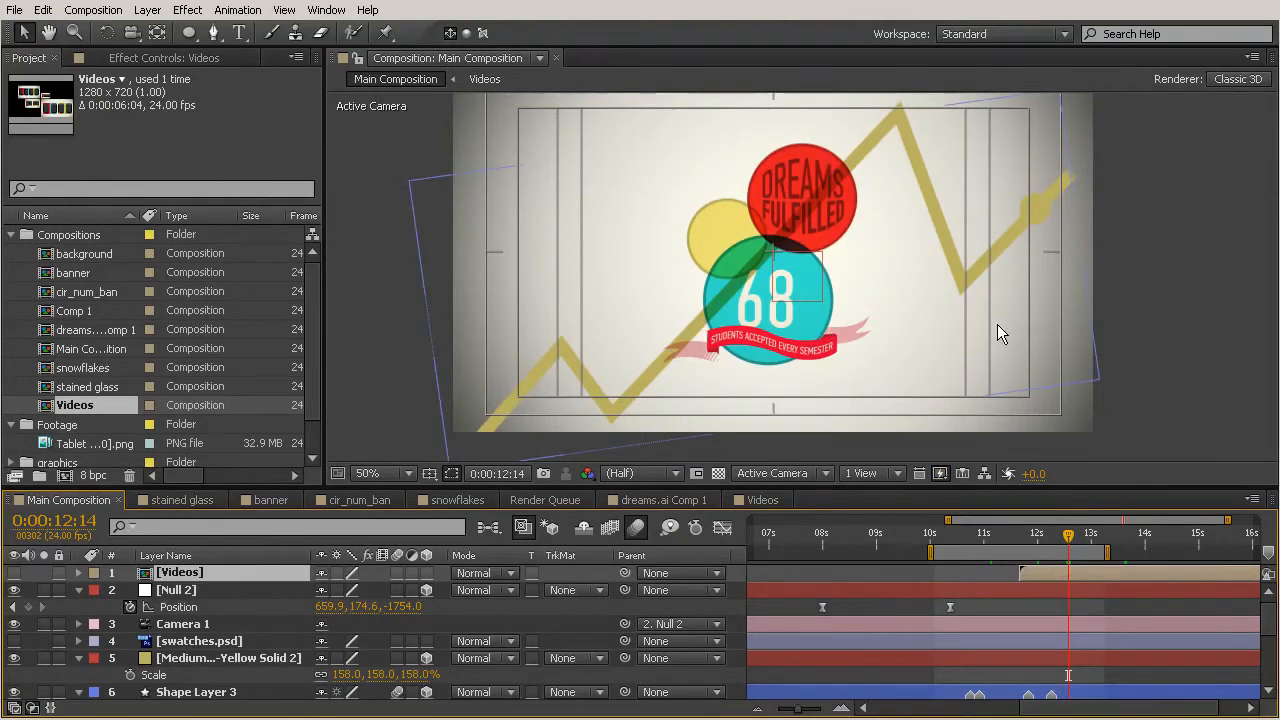
Add a position keyframe for Null 2 at 0:00:12:14.
key("h")
left_click_drag(1003, 276, 949, 278)
key("v")
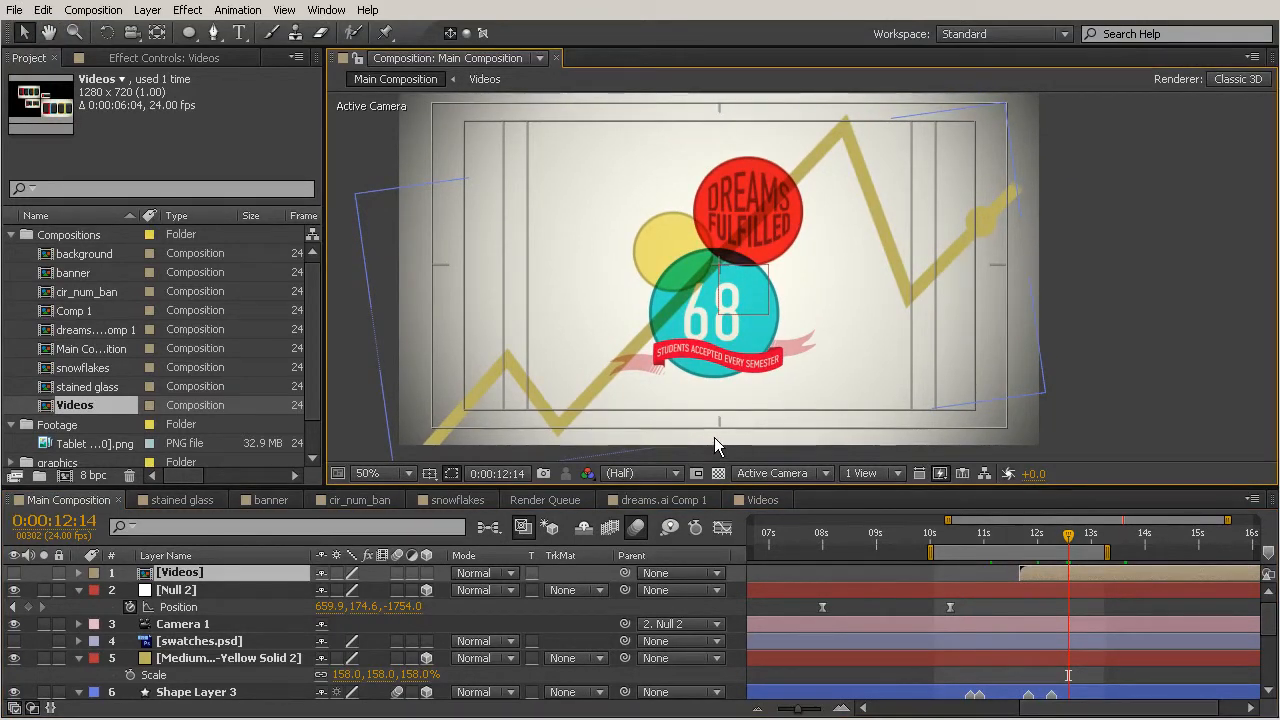
left_click(29, 607)
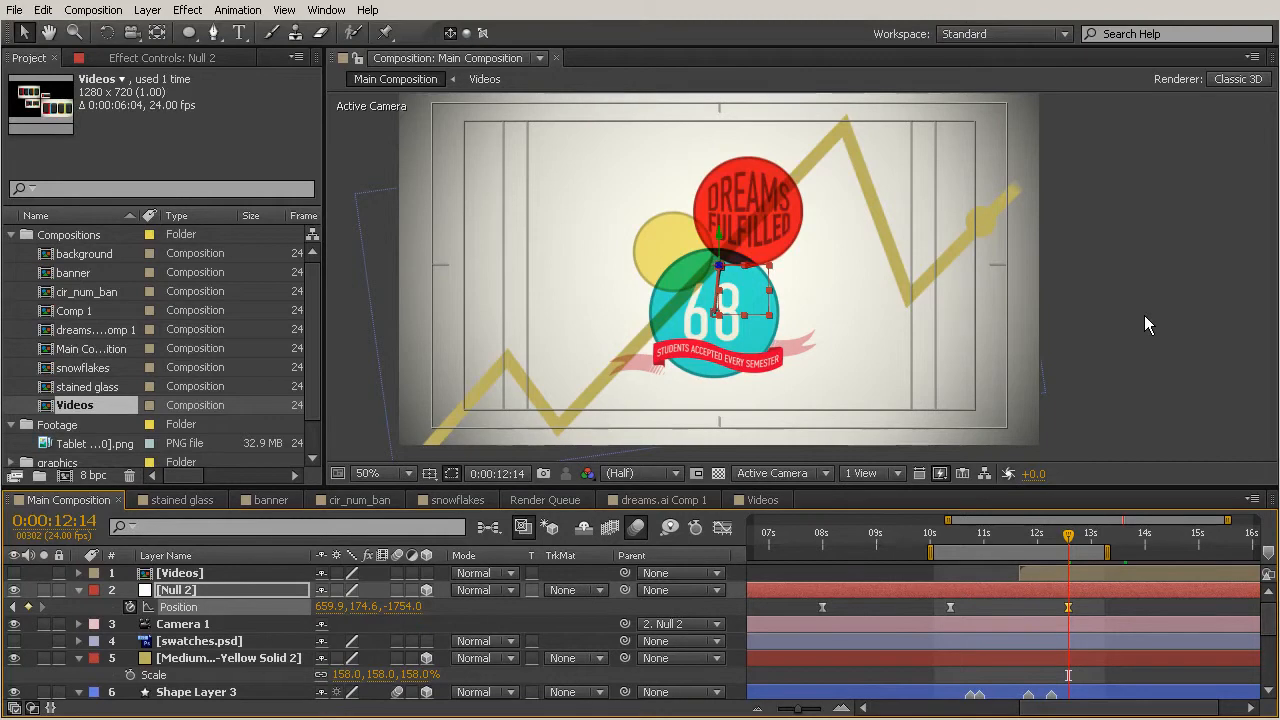
At 0:00:13:02, move Null 2 to position 3181.9, -815.4, -1754.0 to push the camera across the scene.
key("space")
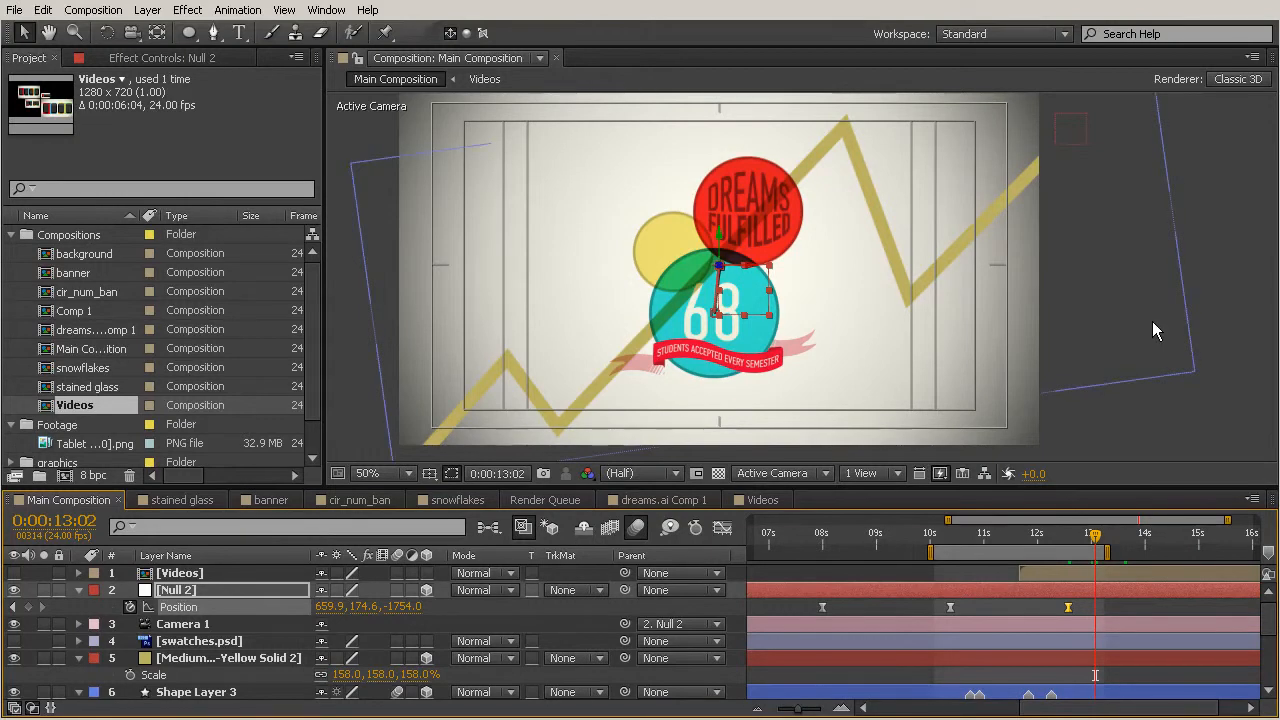
left_click(178, 590)
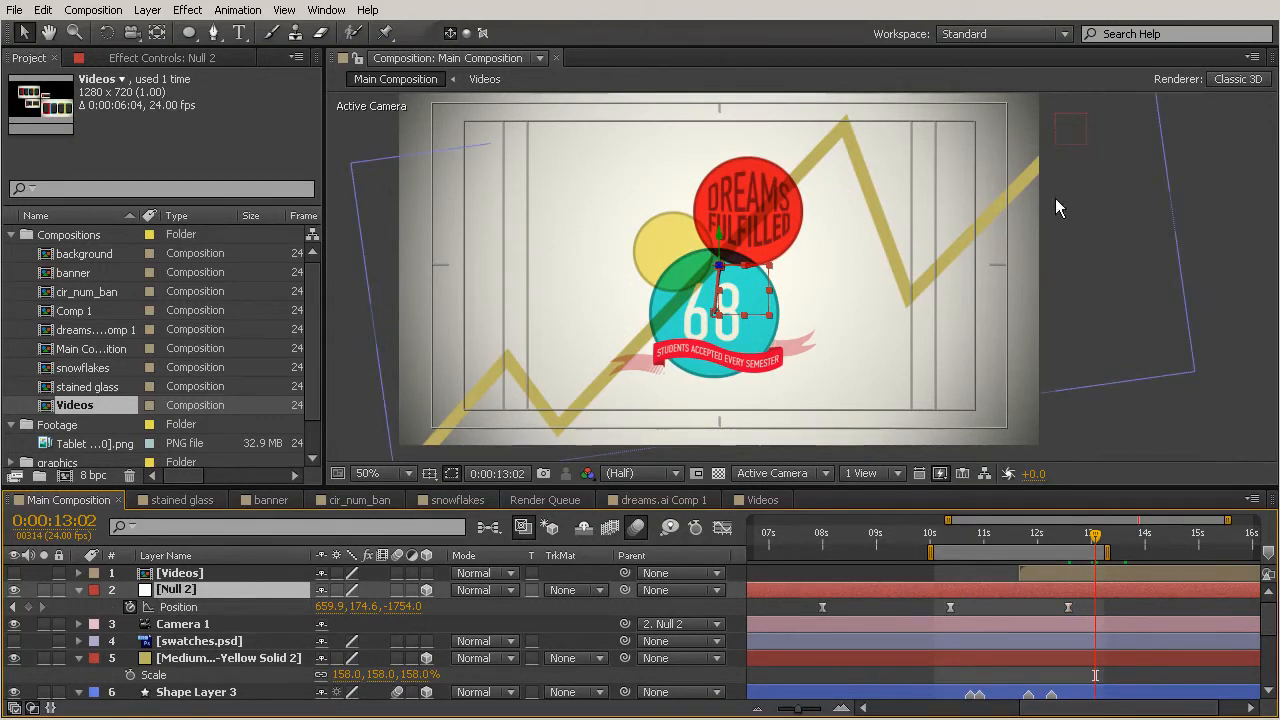
key("h")
key("v")
left_click_drag(756, 271, 1279, 248)
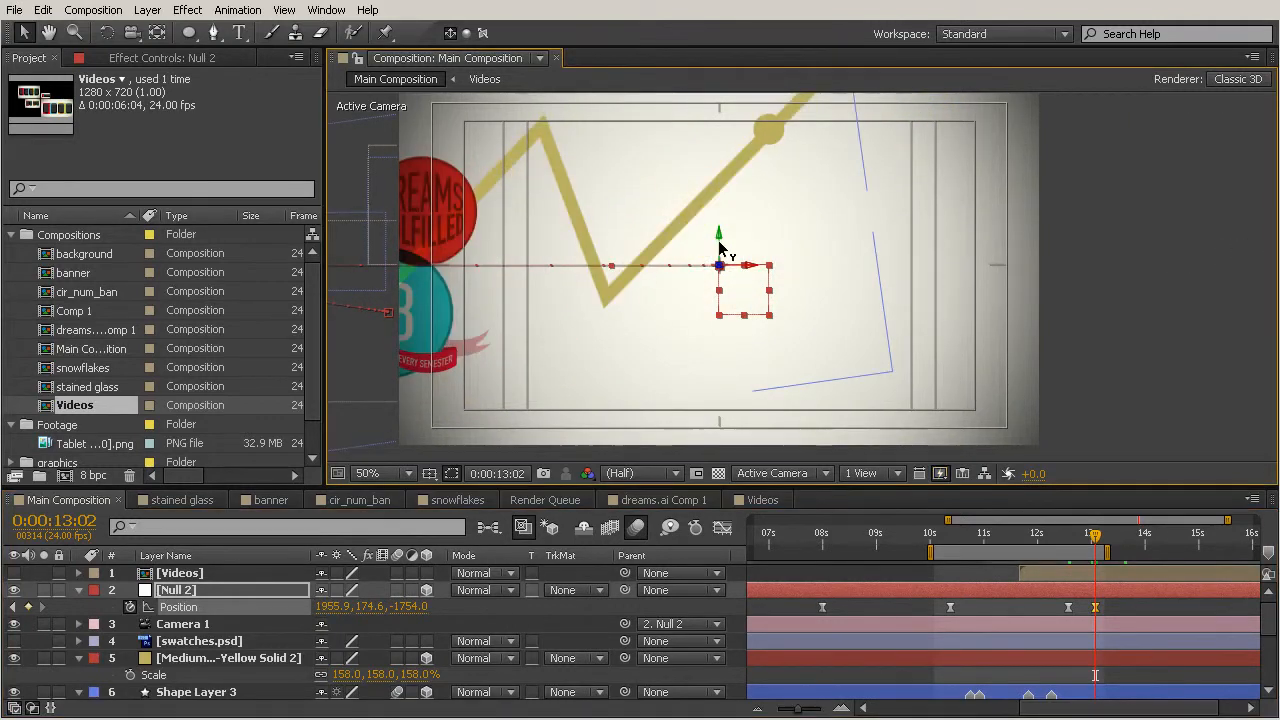
left_click_drag(720, 248, 772, 6)
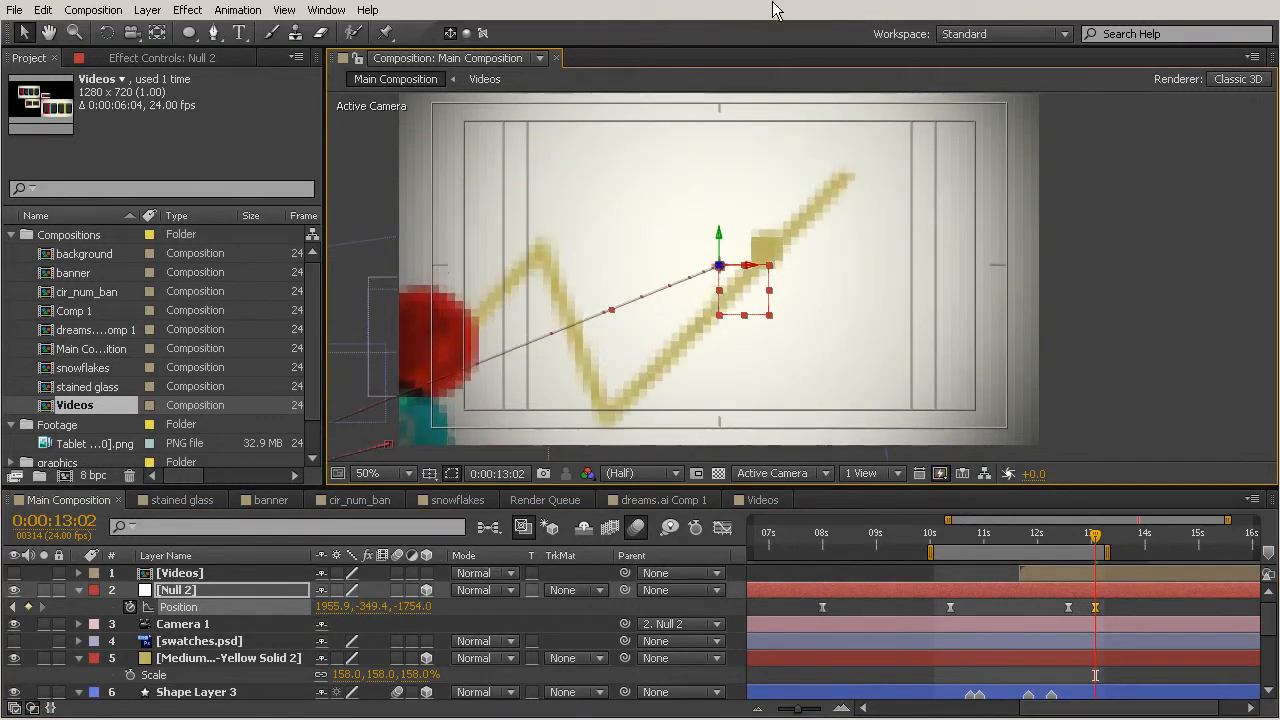
left_click_drag(718, 245, 736, 118)
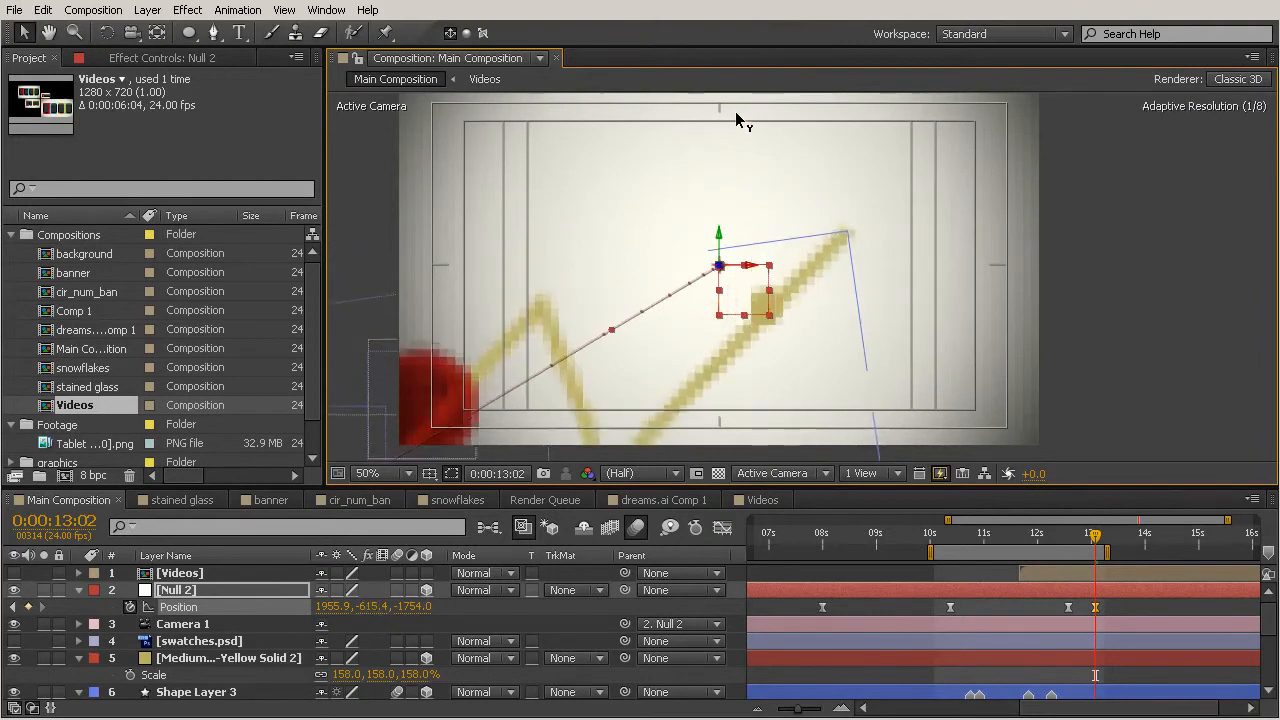
left_click_drag(748, 265, 1279, 208)
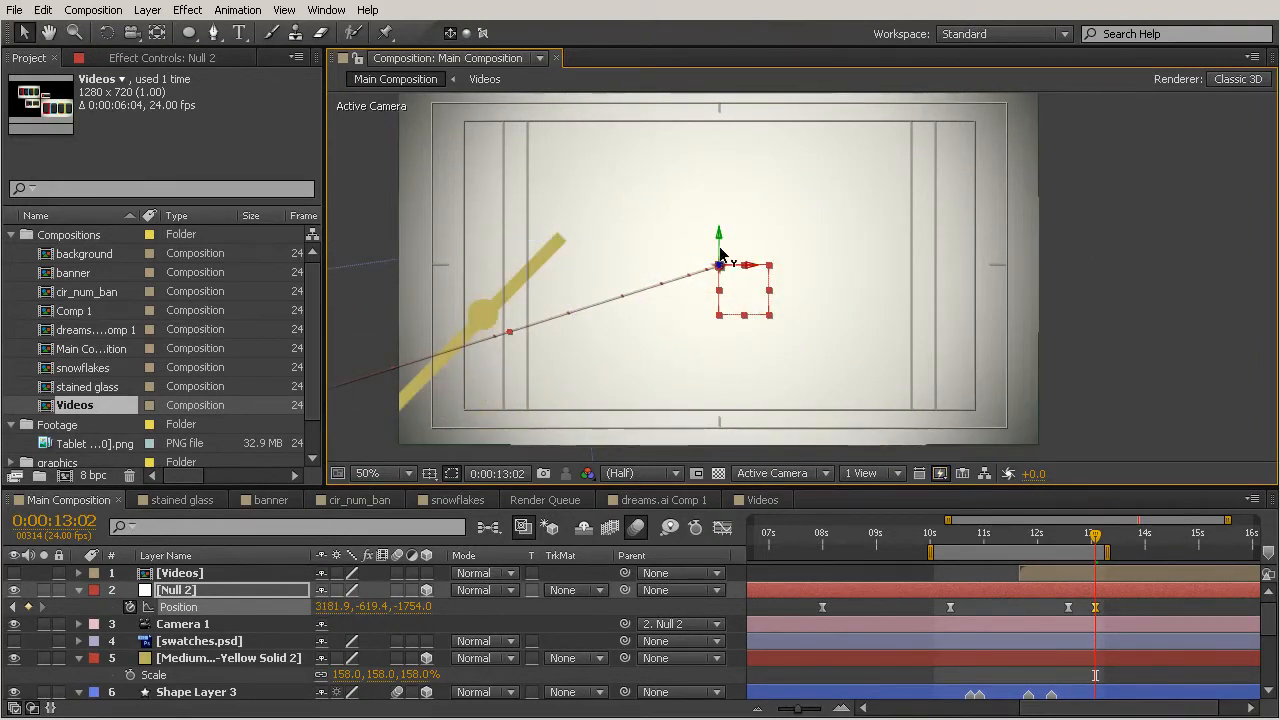
left_click_drag(720, 248, 738, 152)
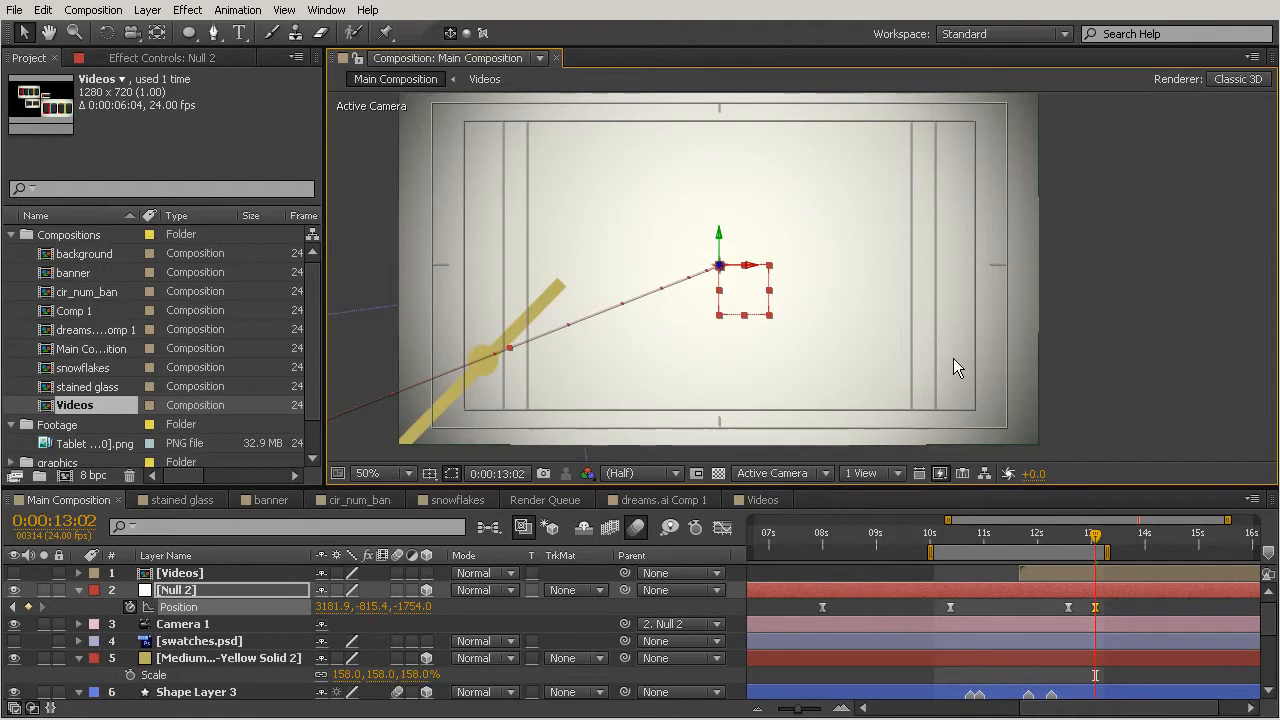
At 0:00:13:00, move the yellow solid to position 2469.6, -730.1, 278.0 to follow the line's end.
mouse_move(1096, 545)
left_mouse_down()
mouse_move(1062, 543)
mouse_move(1100, 548)
left_mouse_up()
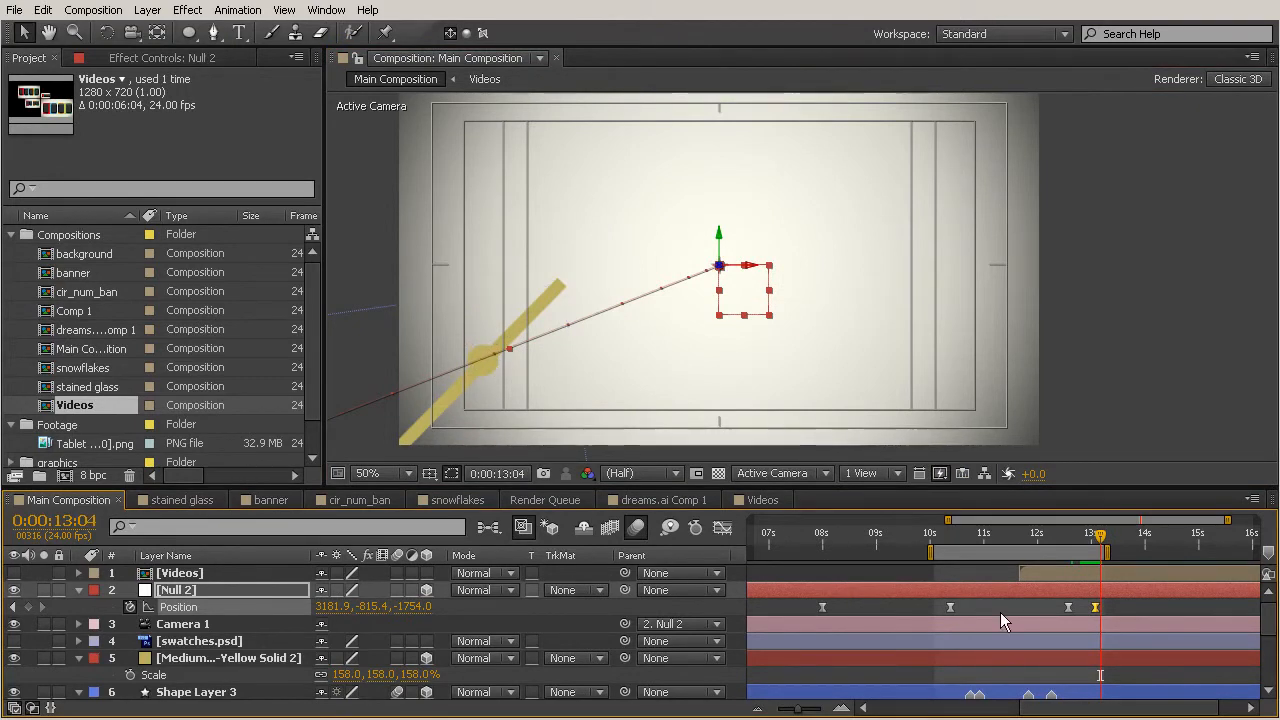
left_click(226, 658)
scroll(1082, 568, "down", 3)
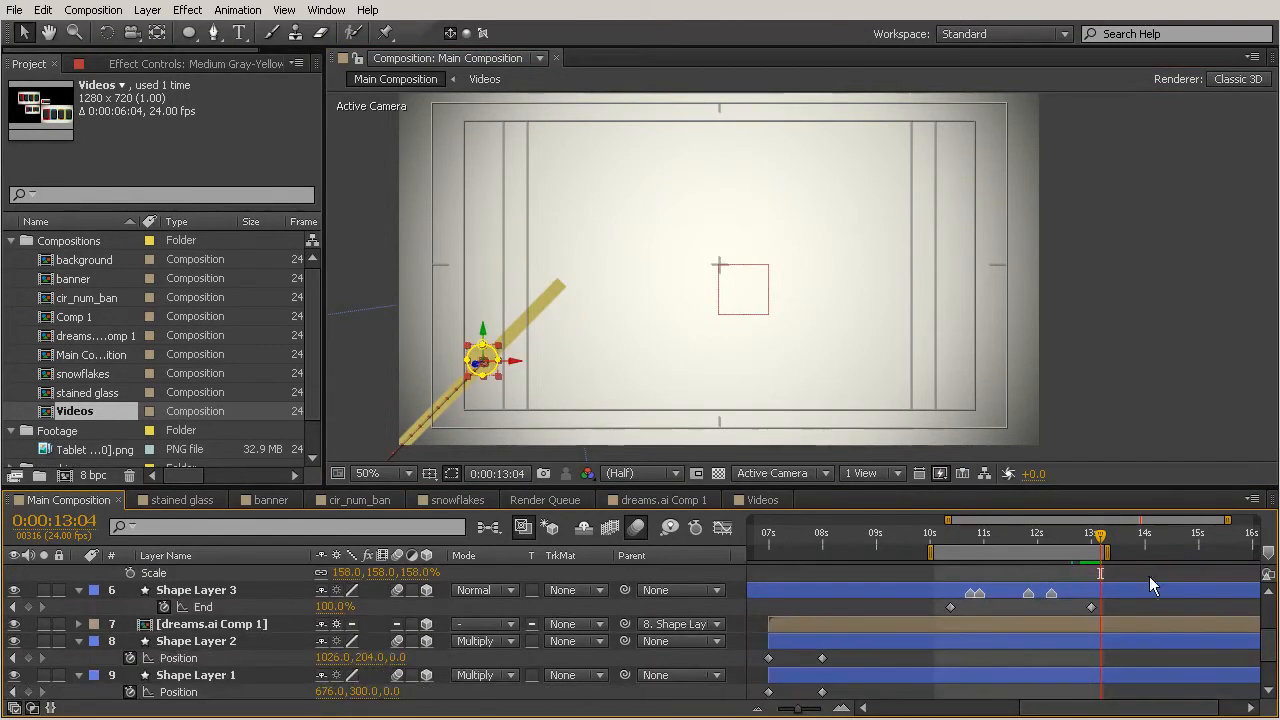
scroll(1042, 585, "up", 3)
scroll(1057, 604, "down", 3)
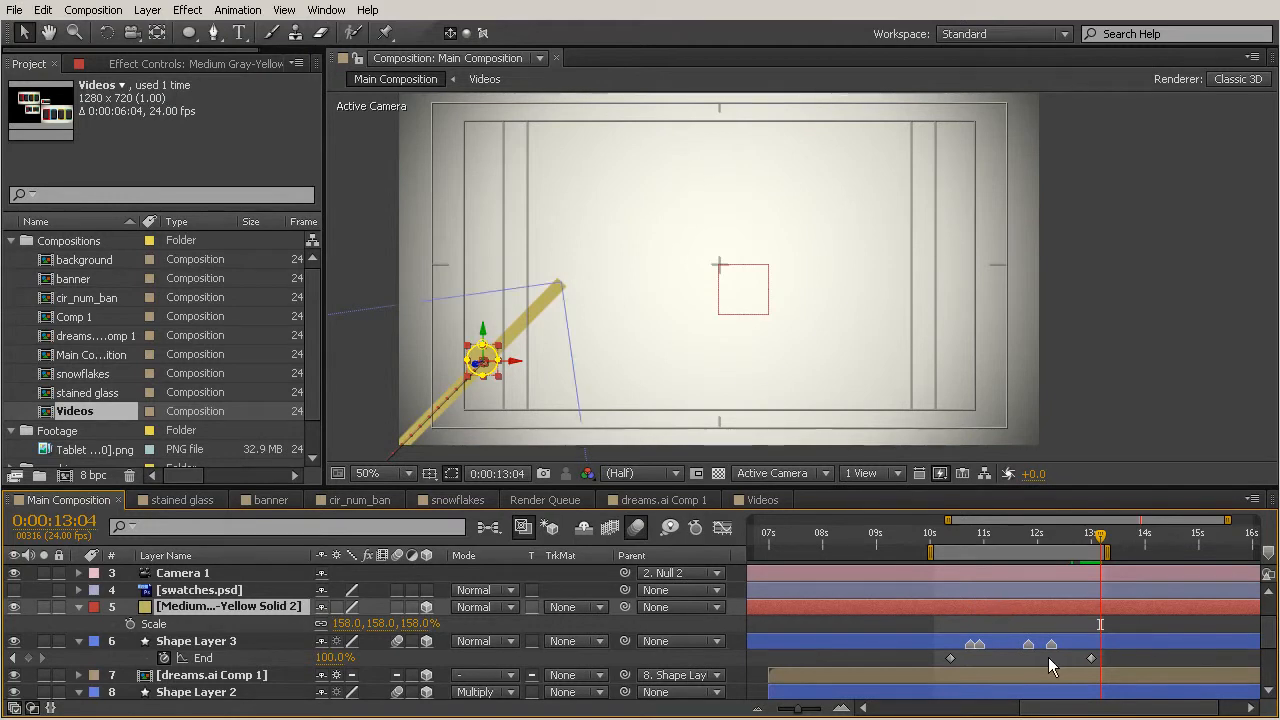
key("p")
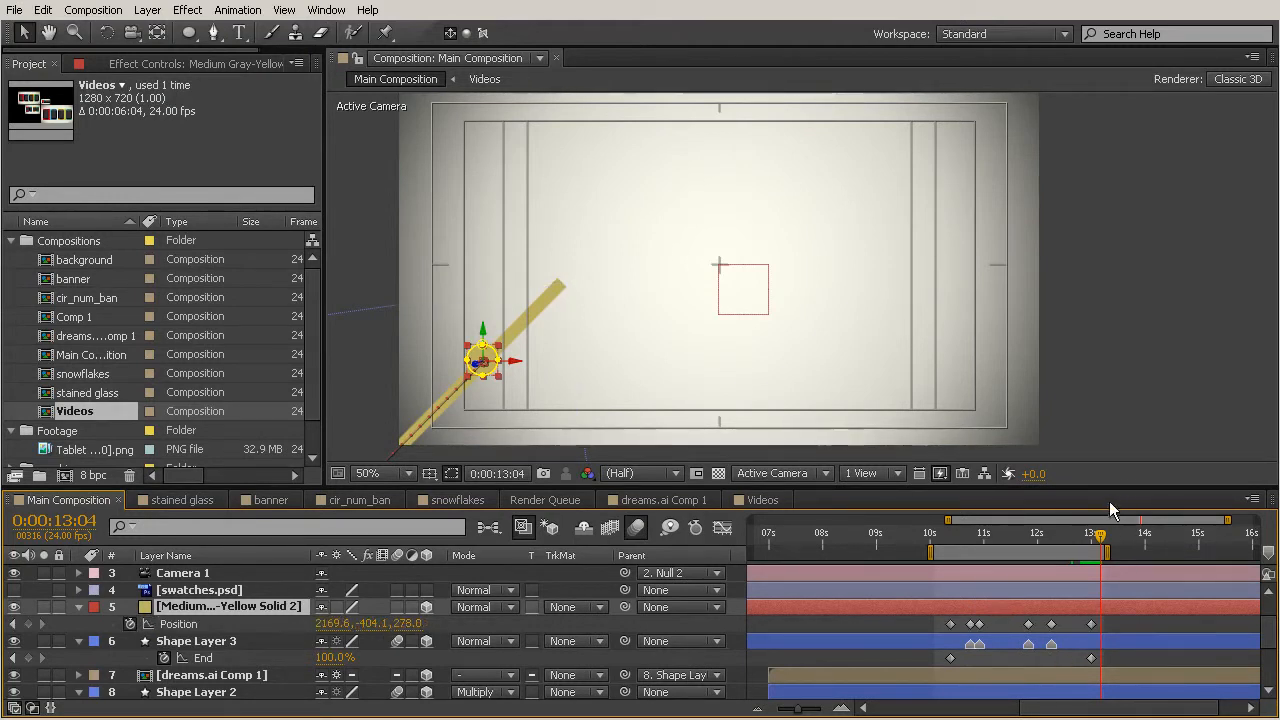
left_click_drag(1101, 538, 1091, 538)
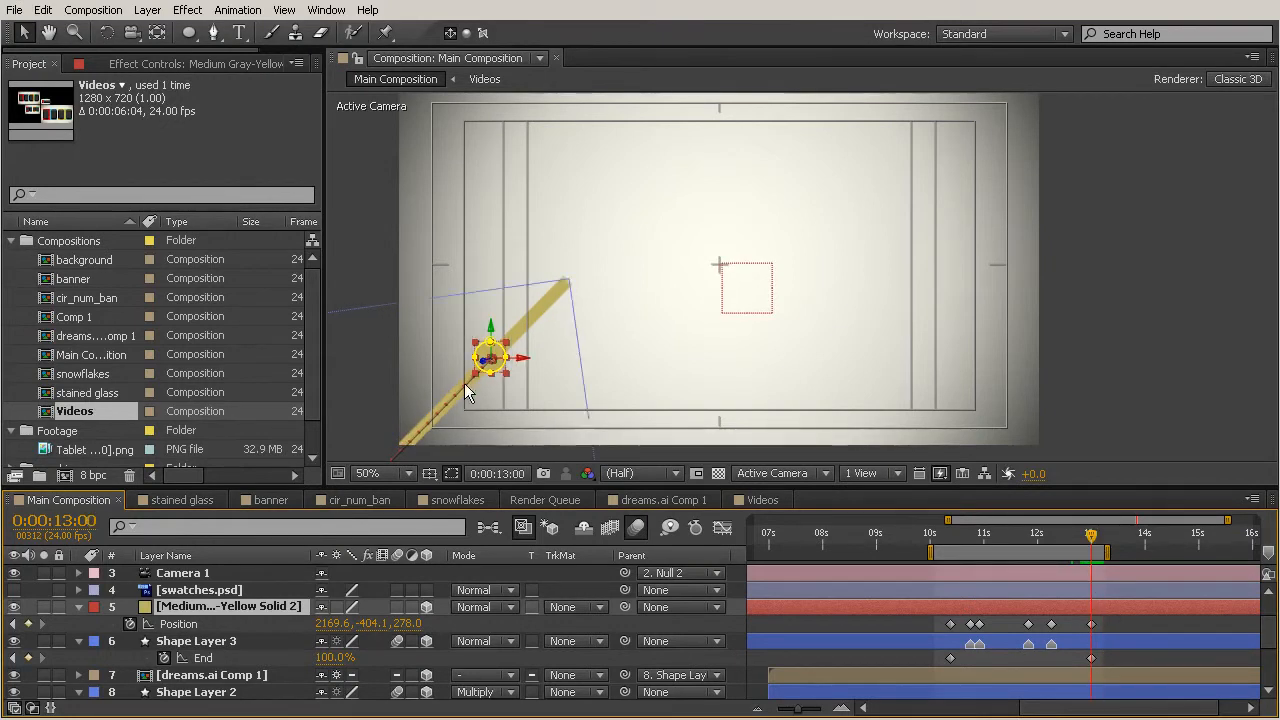
left_click_drag(522, 364, 674, 351)
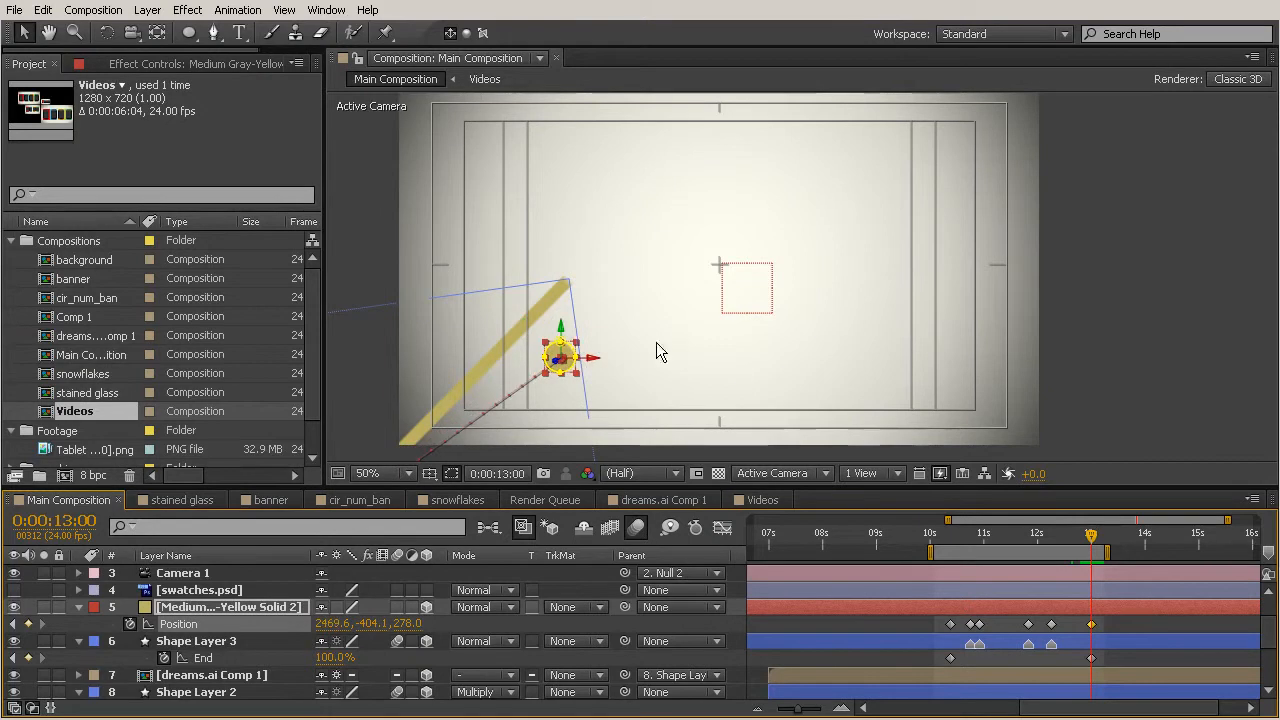
left_click_drag(561, 322, 580, 163)
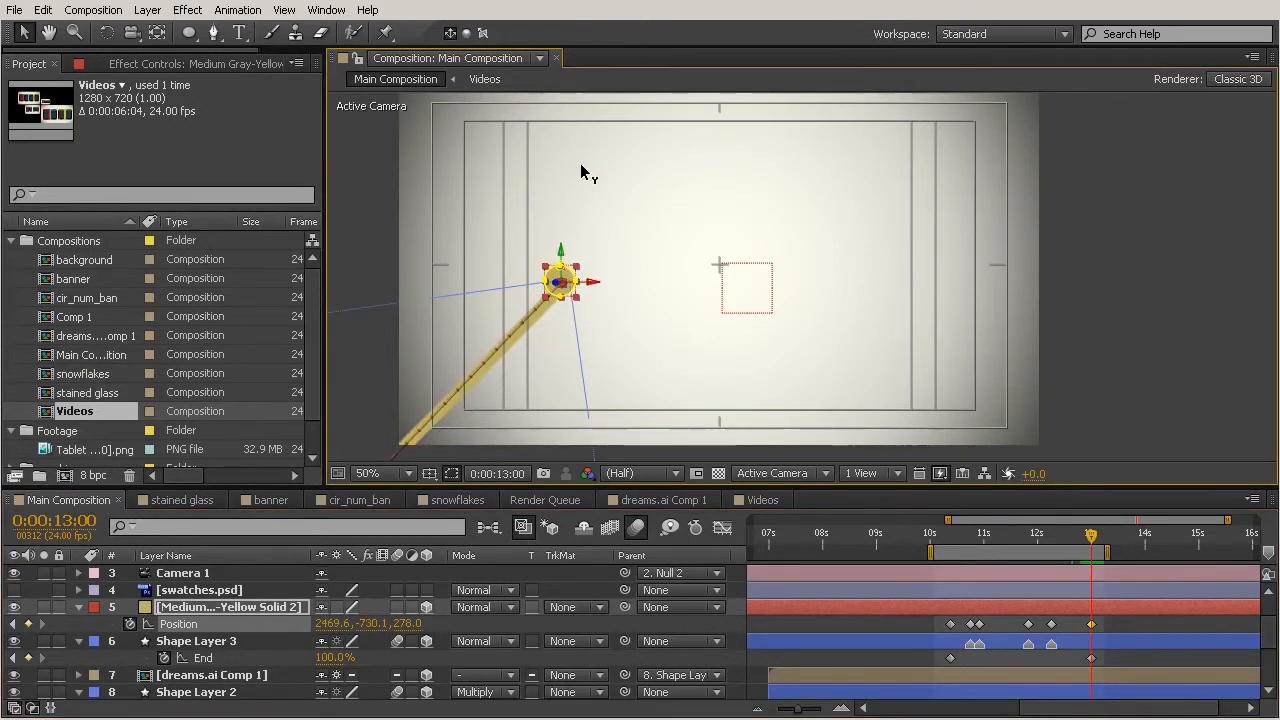
left_click(595, 284)
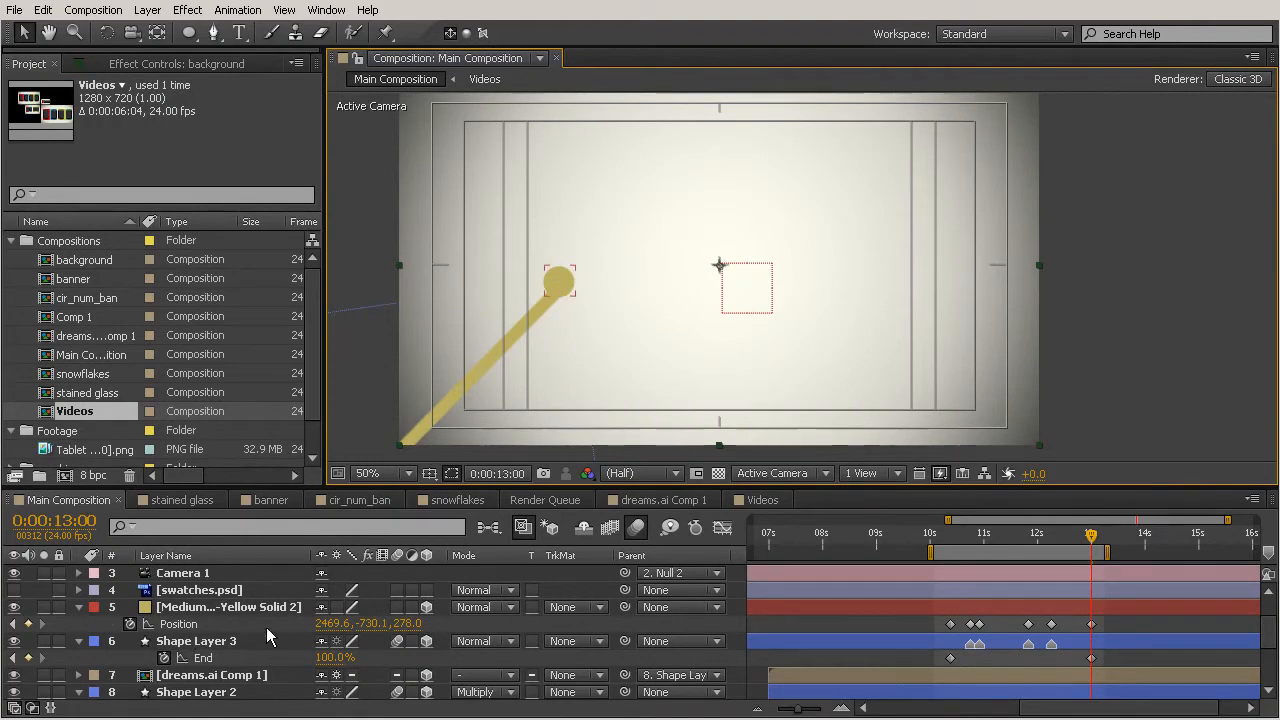
scroll(262, 640, "down", 5)
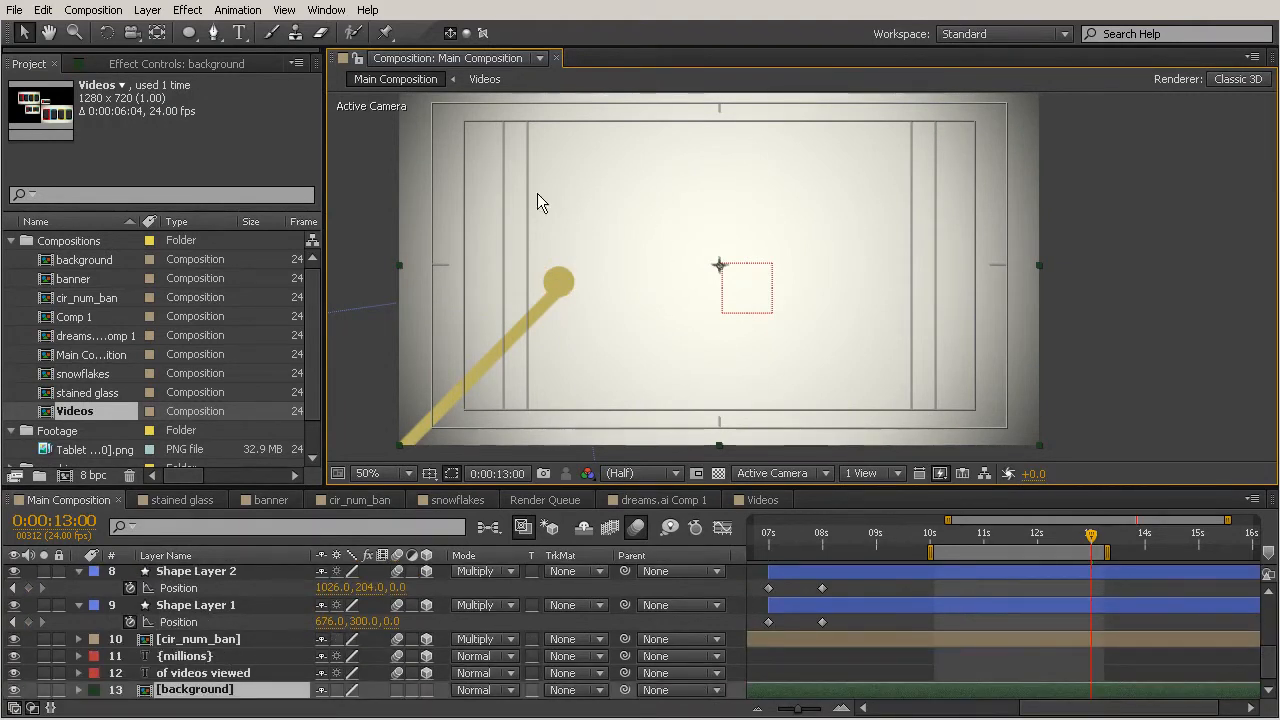
Lock the background layer in Main Composition.
left_click(59, 690)
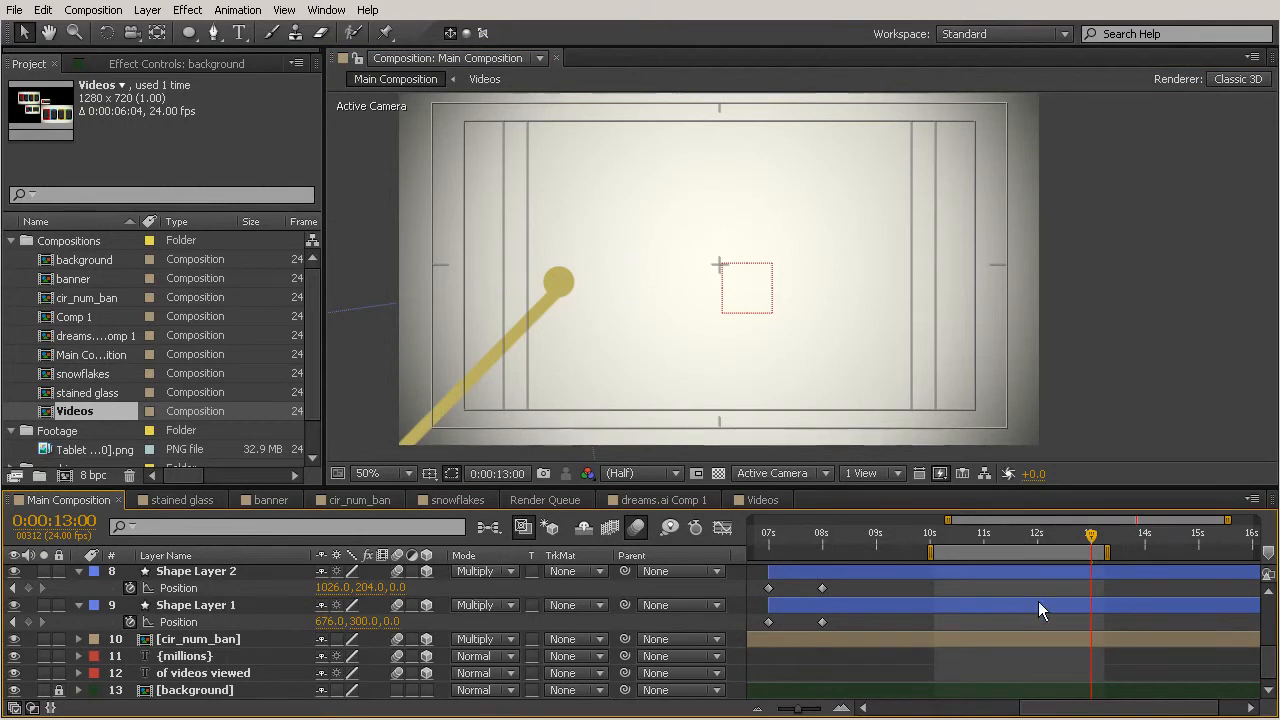
scroll(117, 598, "up", 6)
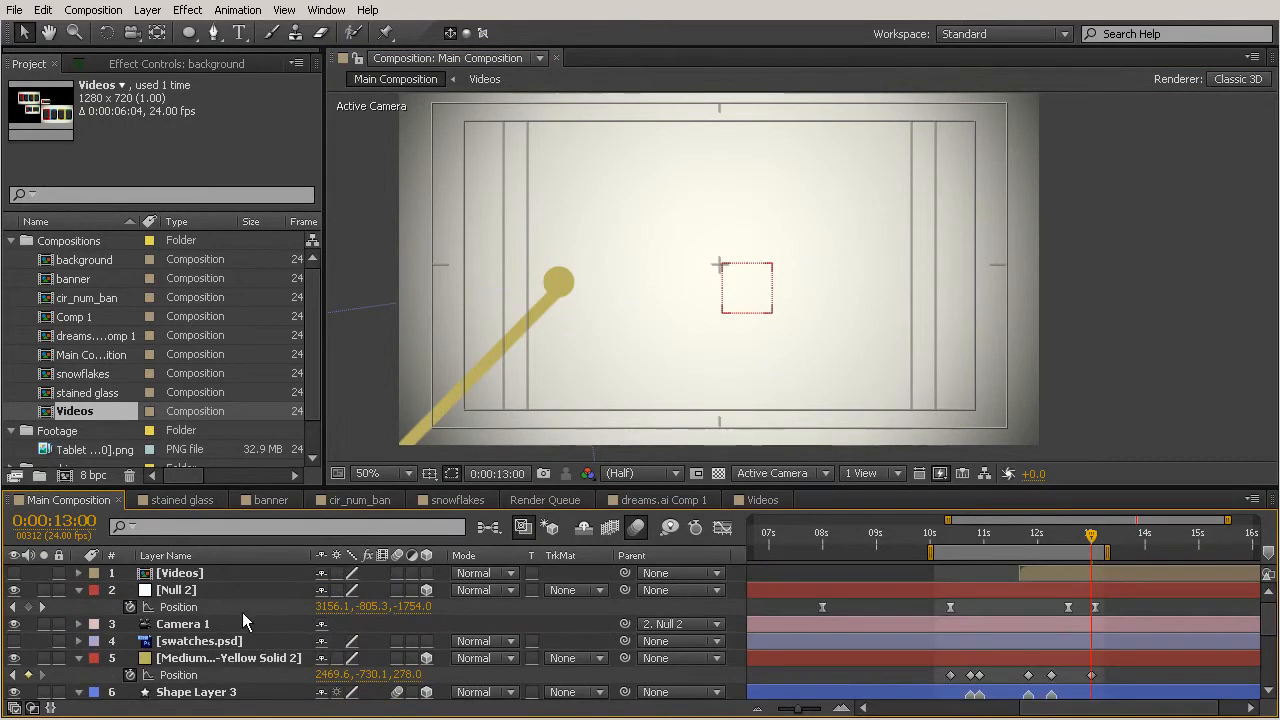
left_click(1071, 590)
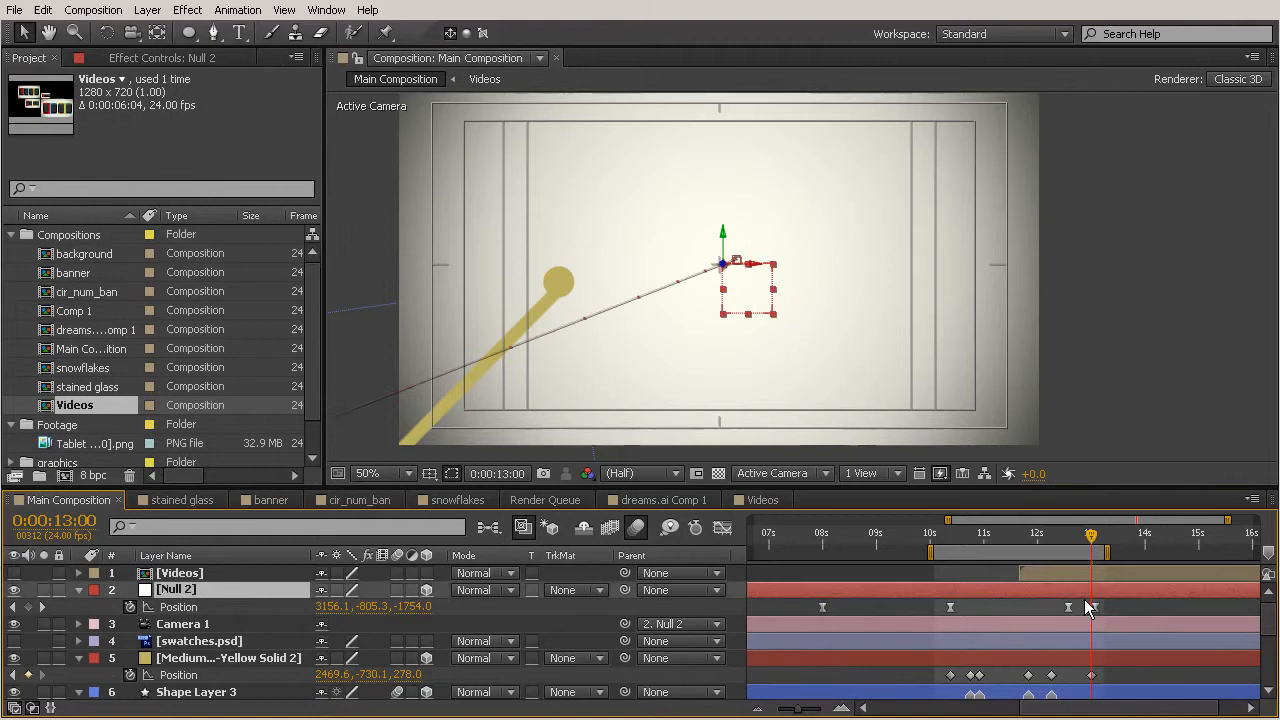
At 0:00:13:00, reposition the yellow solid to 2532.6, -775.1, 278.0 so it sits at the line's end.
left_click(1121, 657)
key("period")
key("space")
left_click_drag(502, 312, 906, 286)
left_click_drag(771, 258, 790, 262)
left_click_drag(744, 196, 754, 172)
left_click_drag(789, 243, 819, 240)
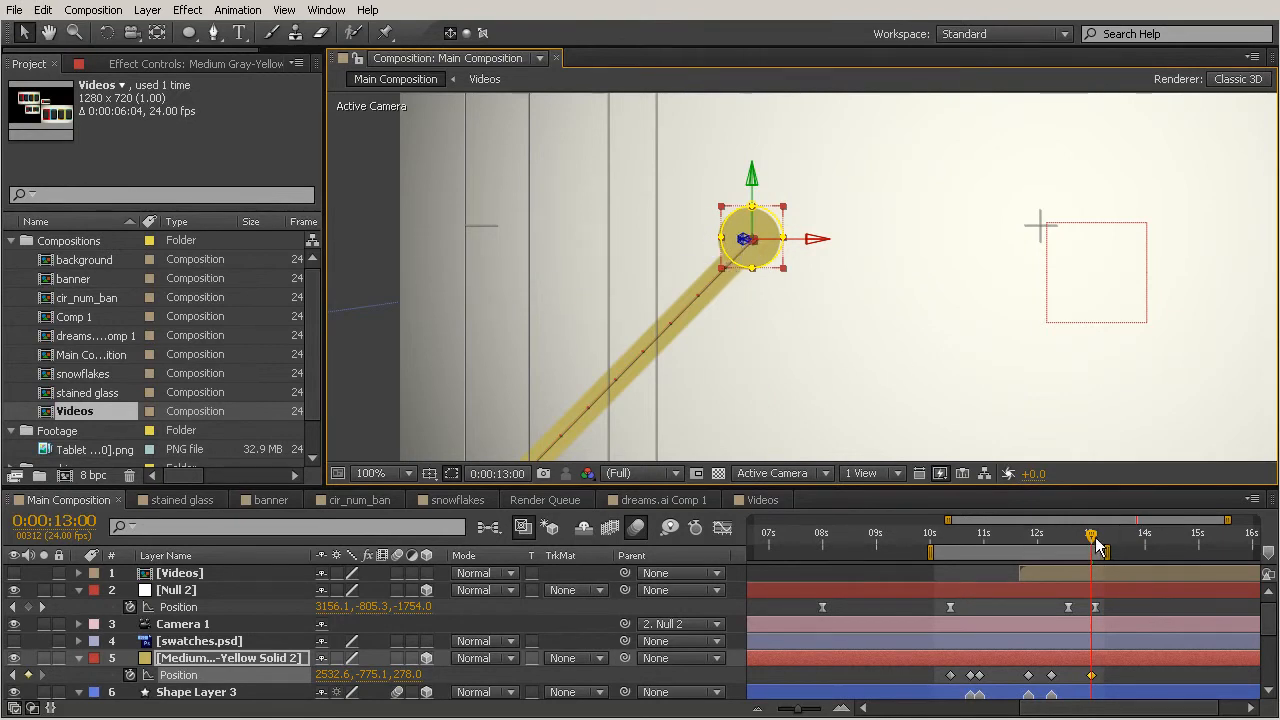
left_click_drag(1079, 535, 1075, 536)
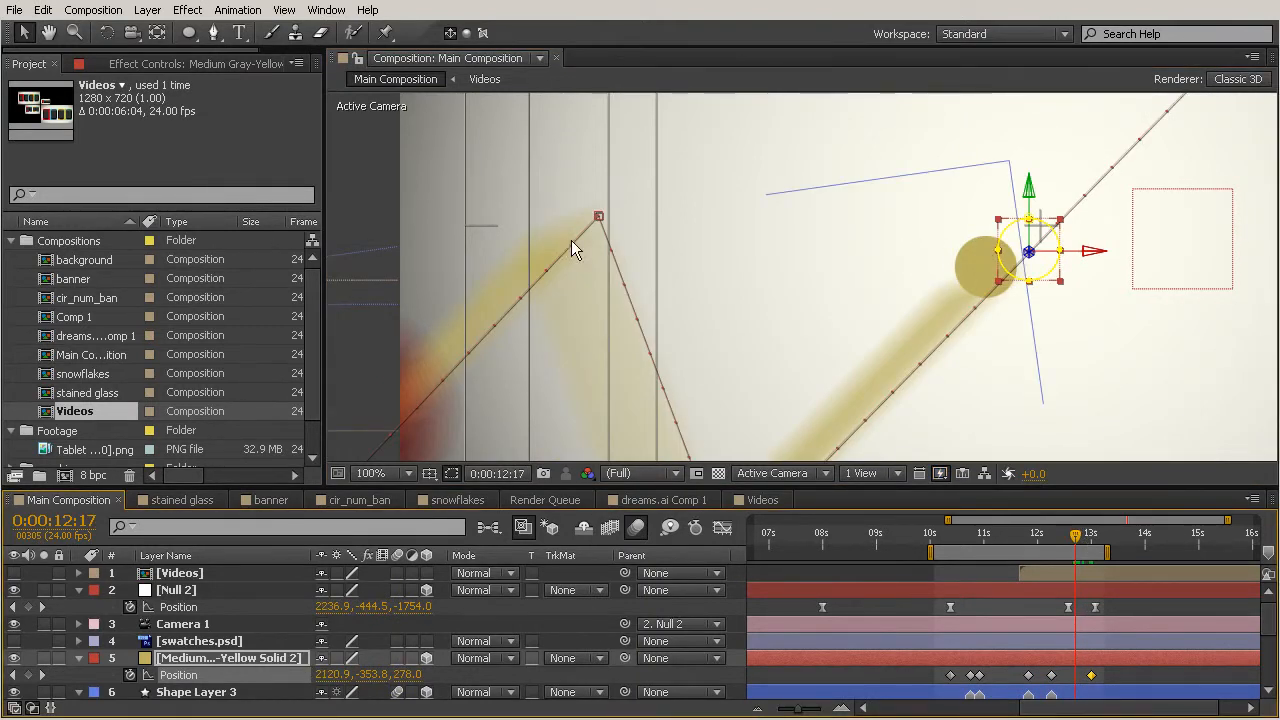
left_click(397, 658)
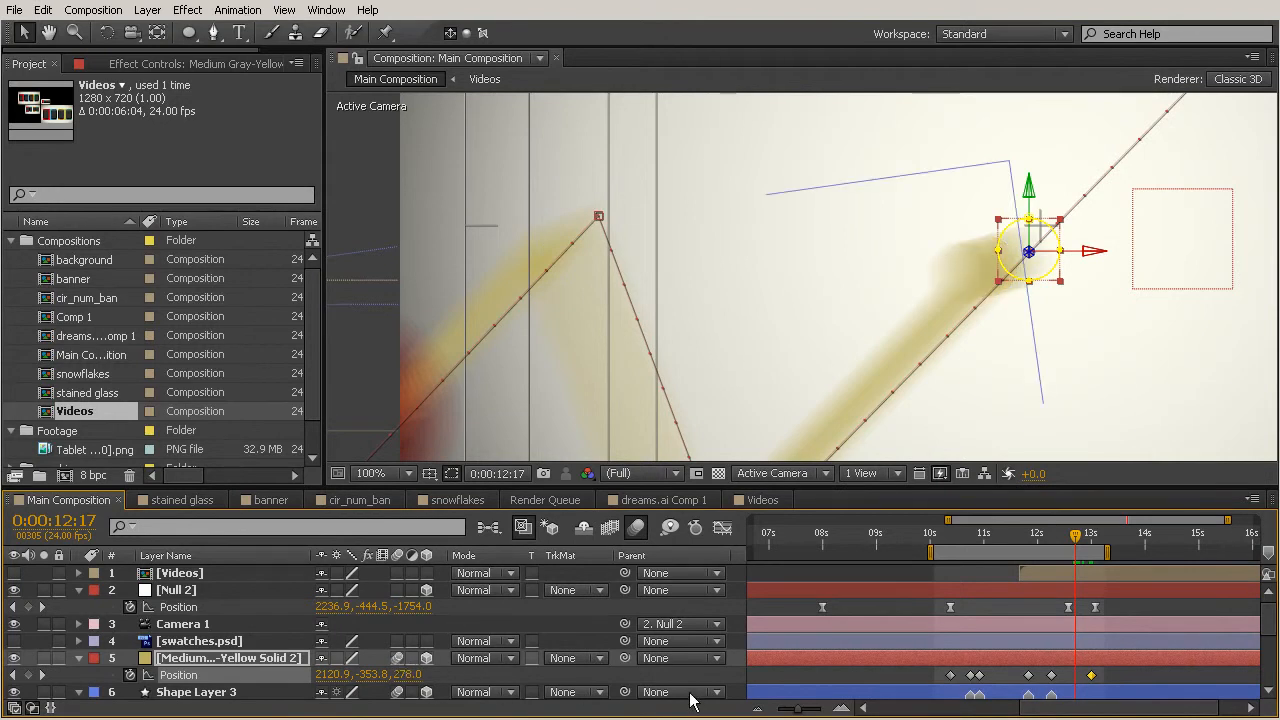
left_click_drag(1117, 528, 1097, 550)
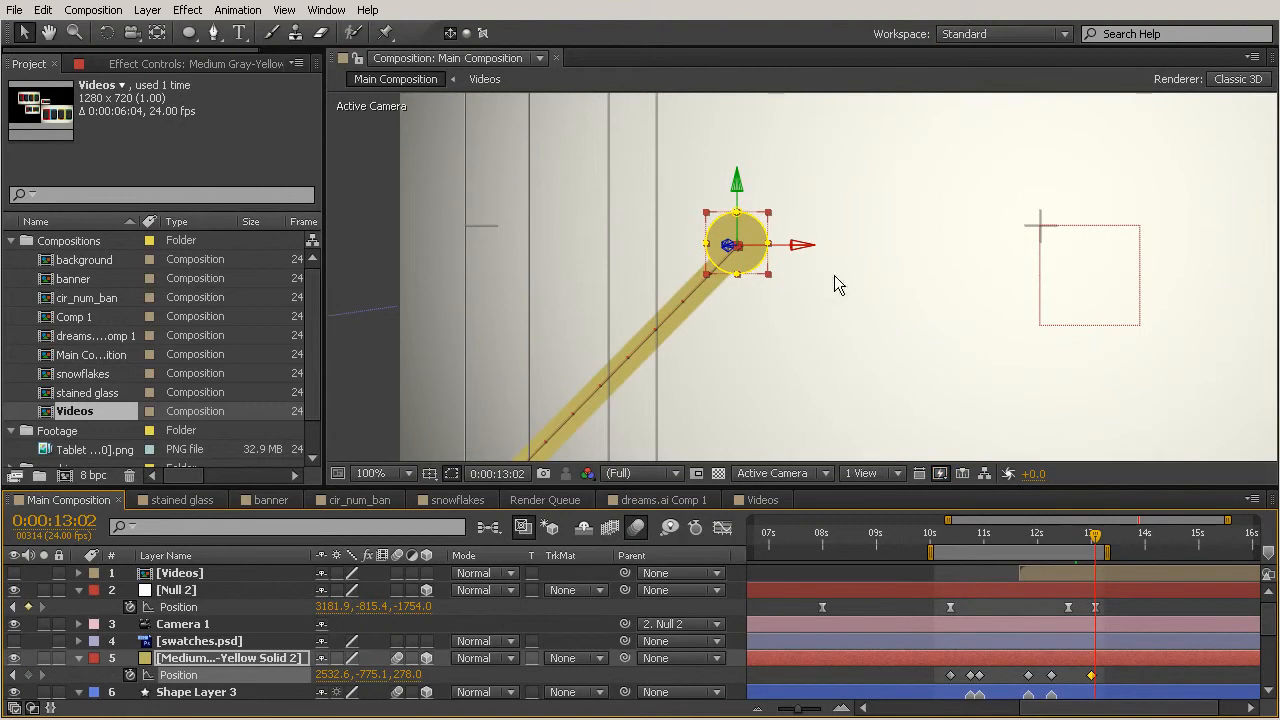
Inspect the camera's framing at 0:00:13:02 around Null 2's final position keyframe.
key("comma")
key("comma")
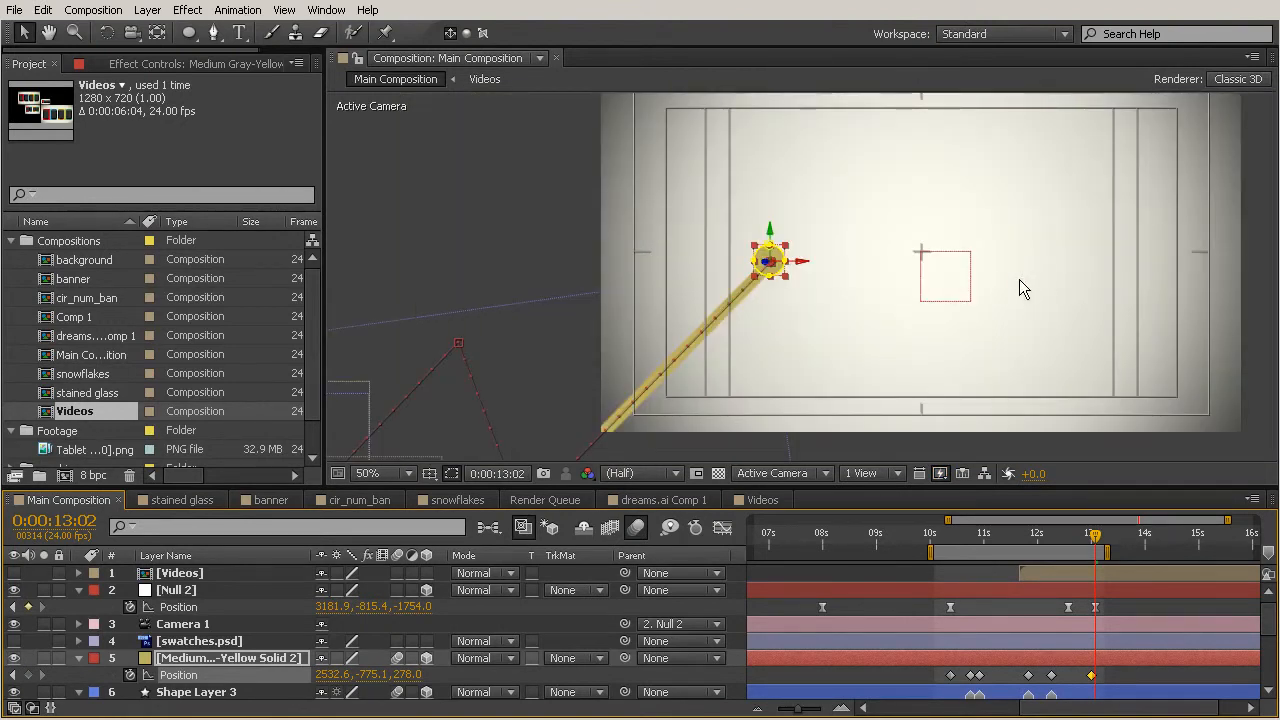
key("comma")
key("period")
left_click_drag(1061, 239, 986, 262)
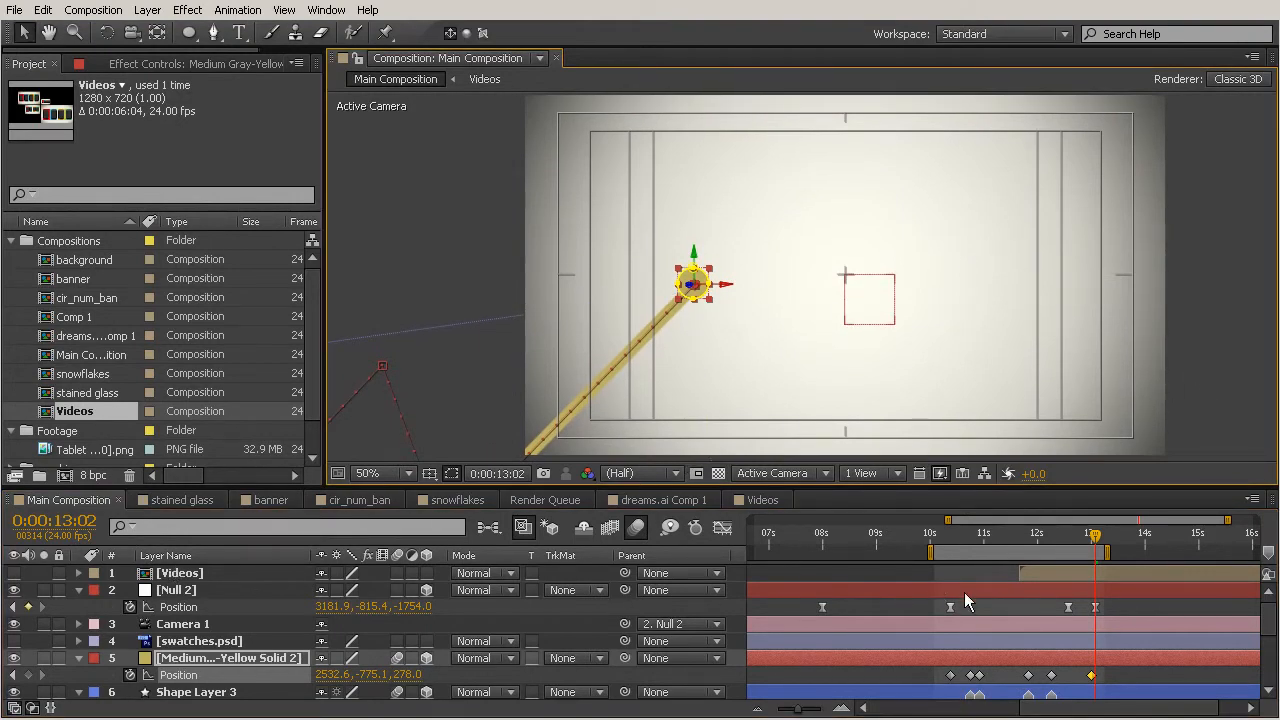
left_click(1096, 539)
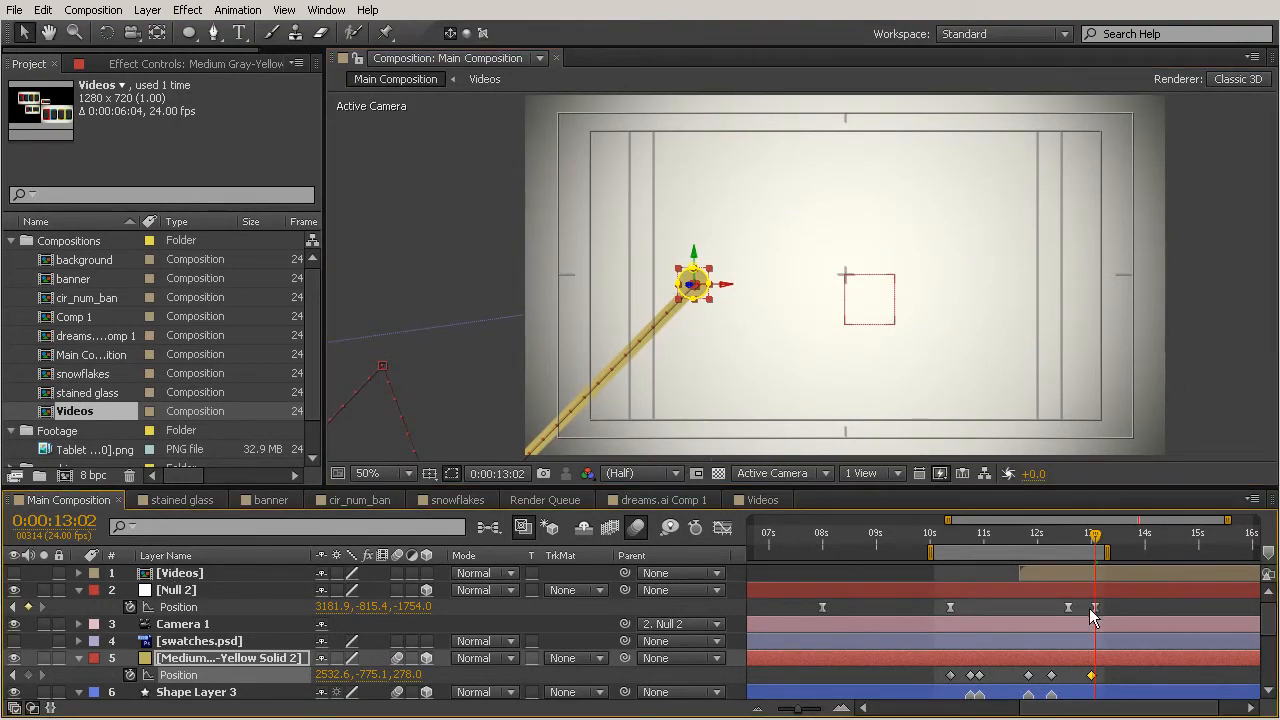
left_click(1062, 577)
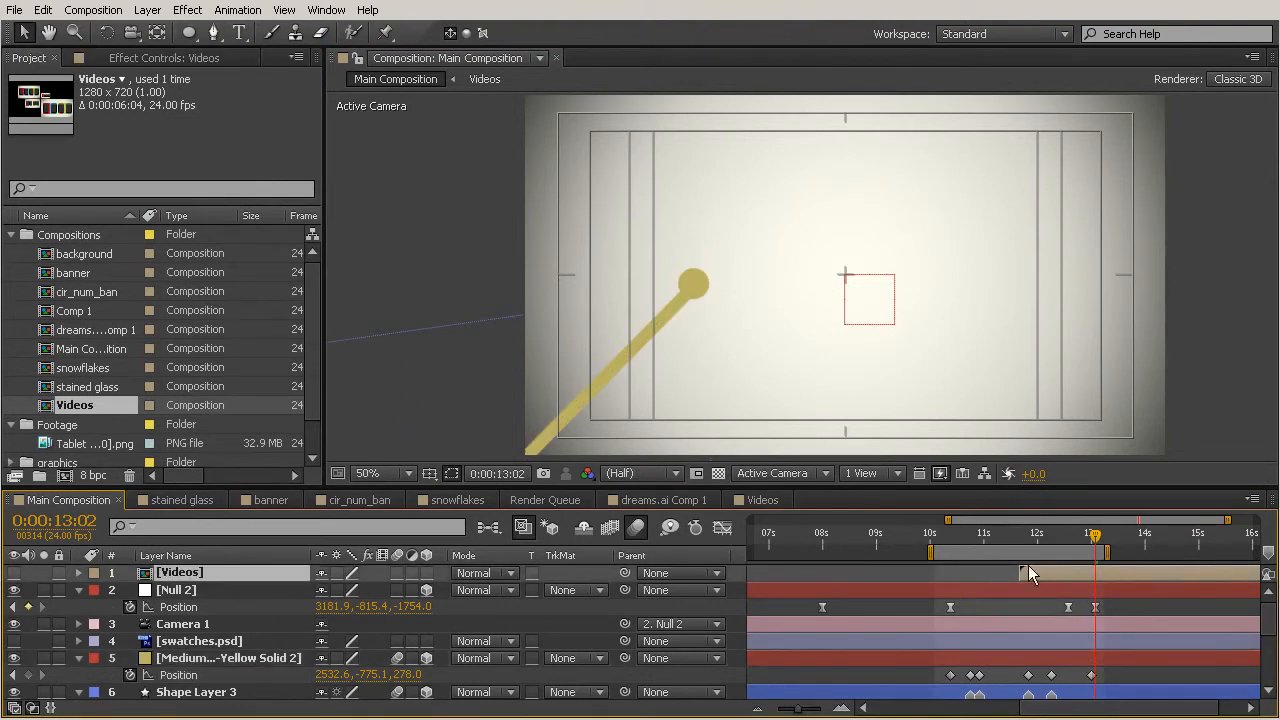
left_click(1095, 607)
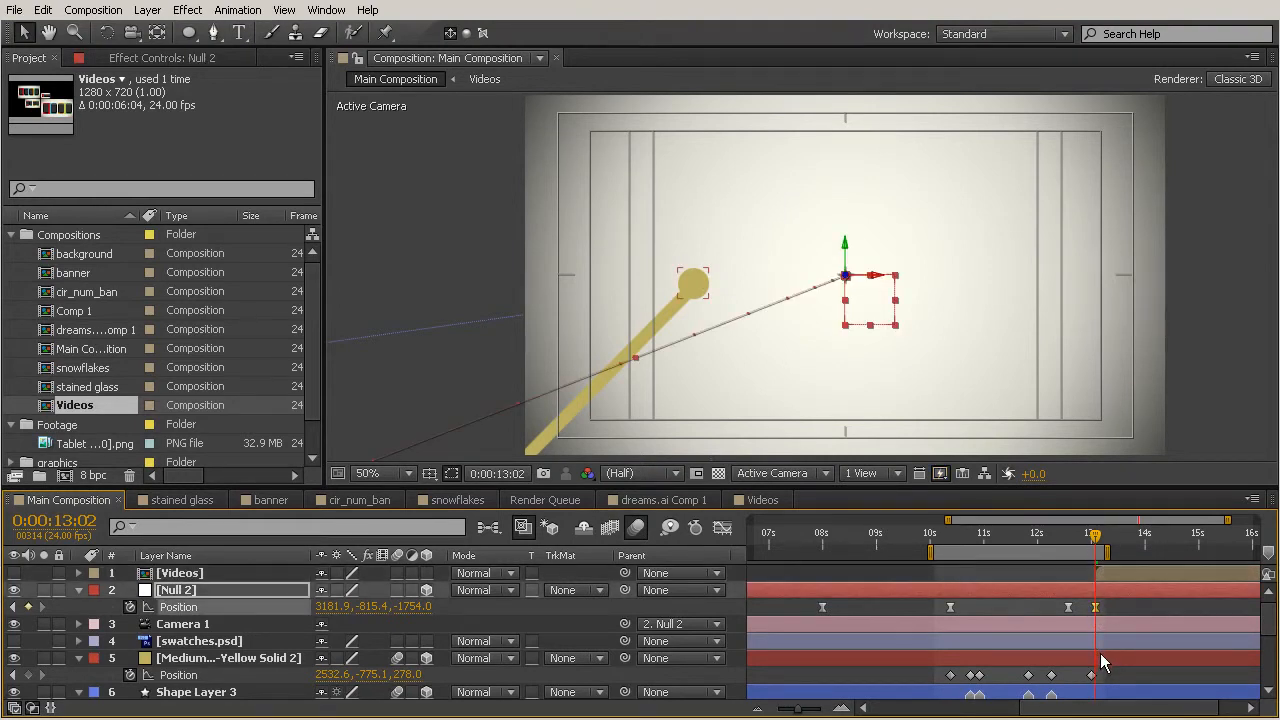
Turn on the Videos layer's visibility and enable its collapse transformations switch.
left_click(14, 573)
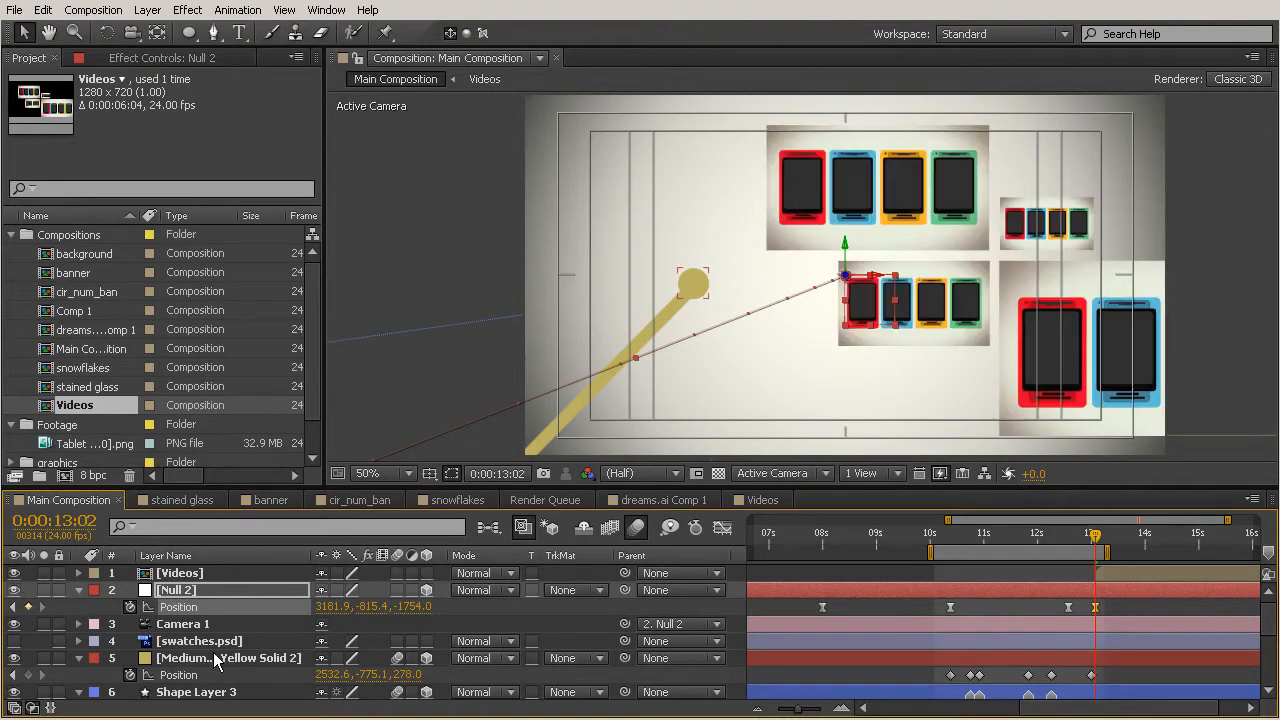
left_click(1112, 573)
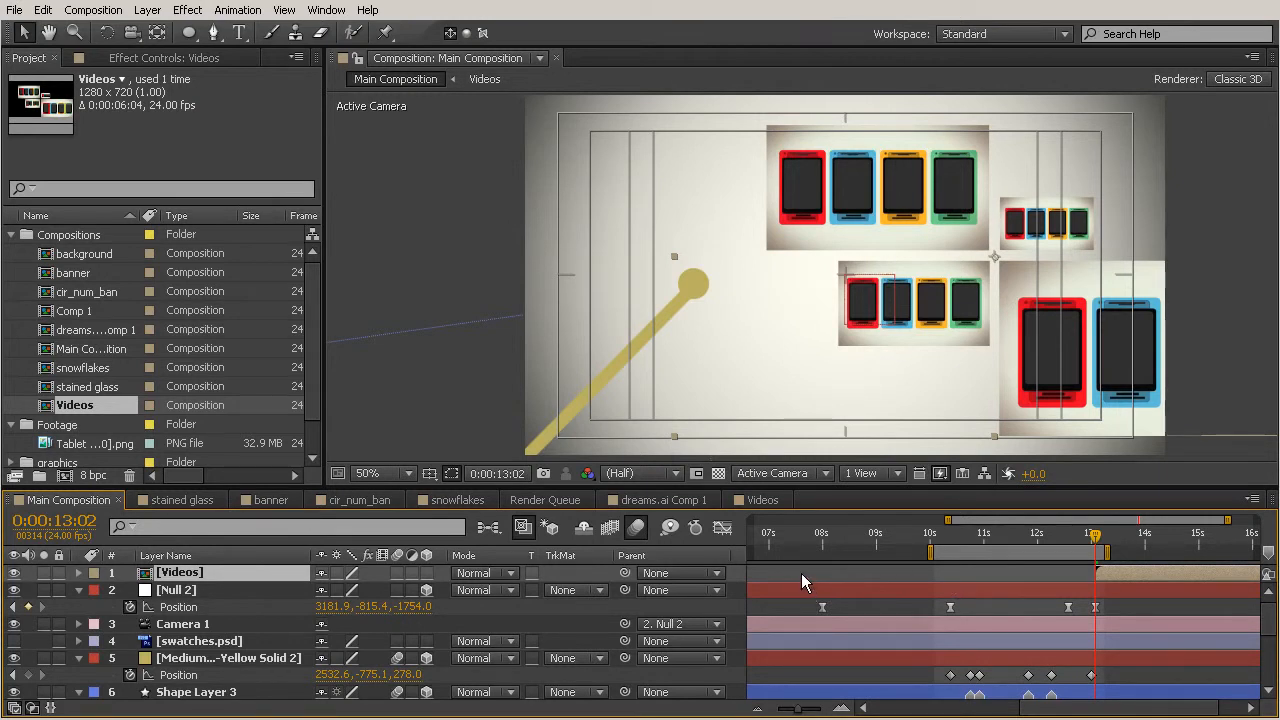
left_click(337, 574)
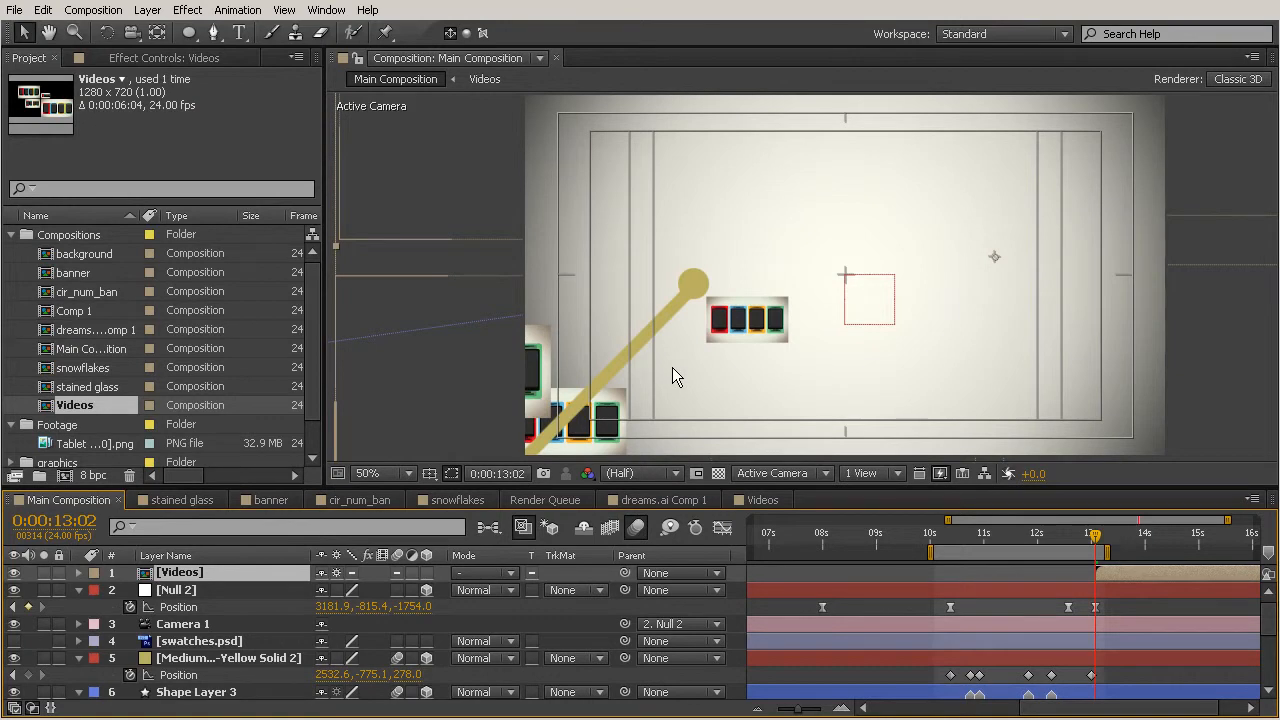
Make the Videos layer 3D and position it inside the camera's end frame beside the line's end.
key("comma")
key("comma")
key("comma")
key("comma")
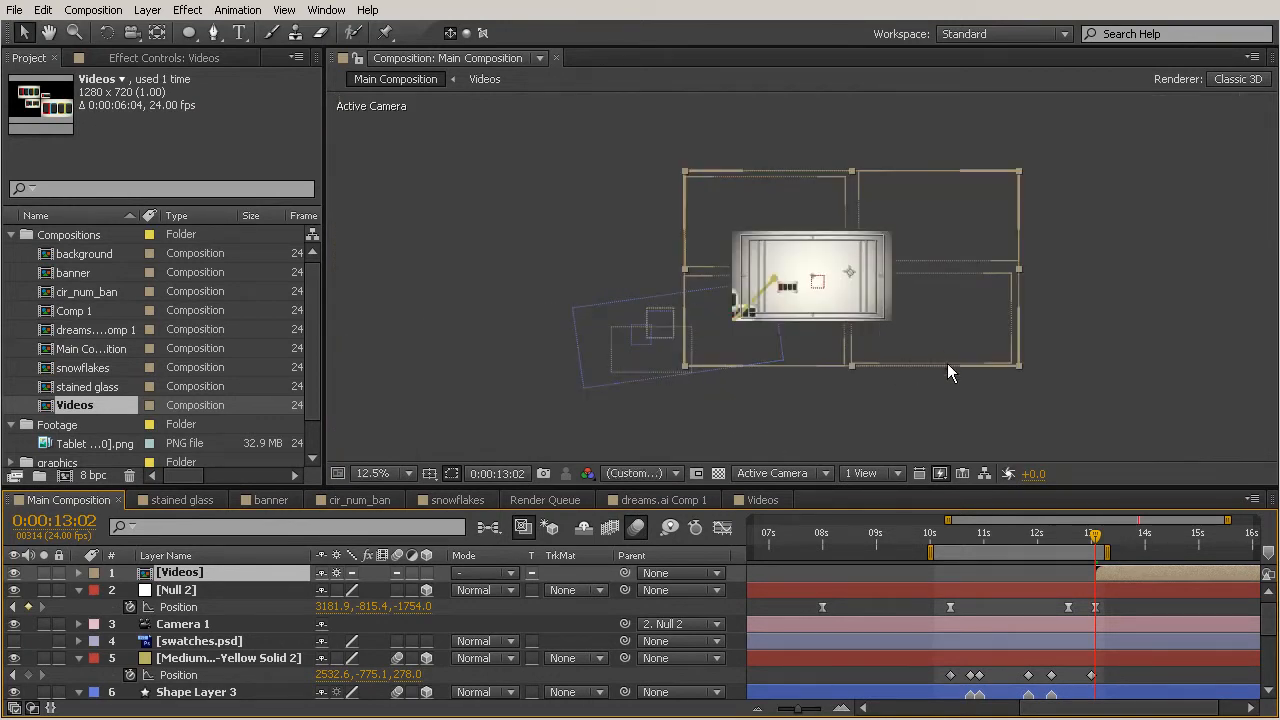
left_click_drag(956, 356, 1006, 283)
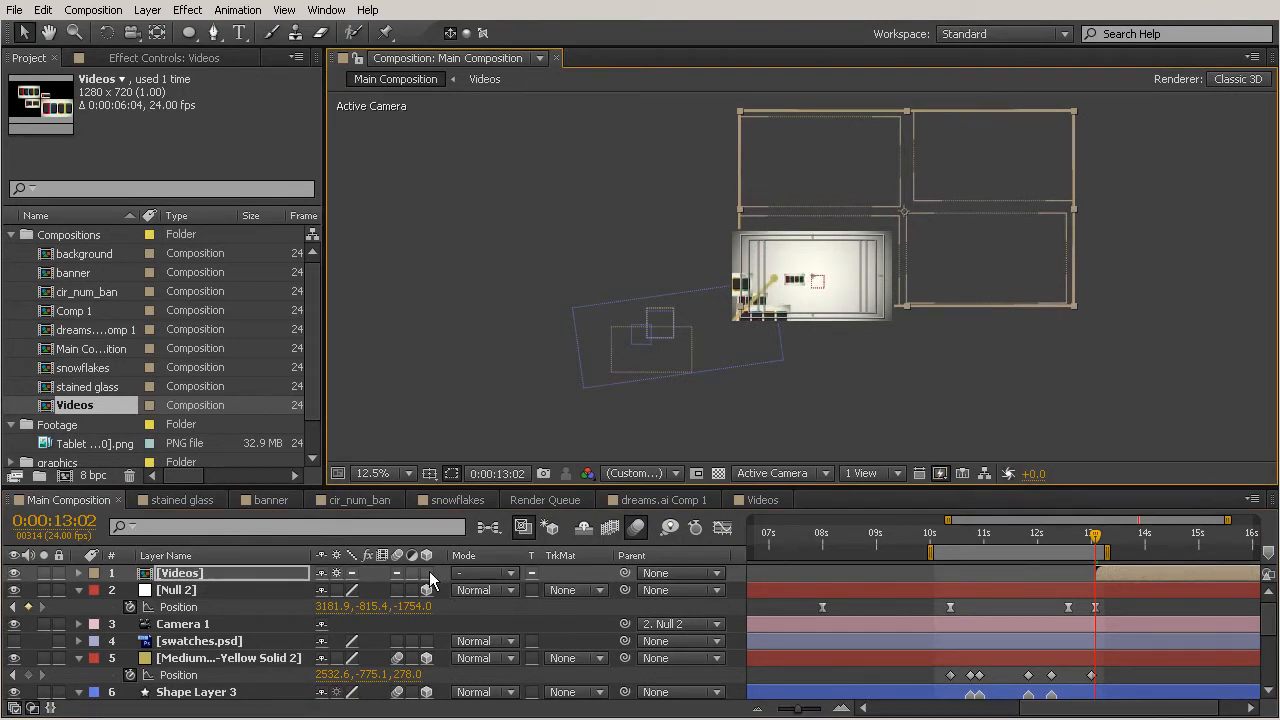
left_click(427, 573)
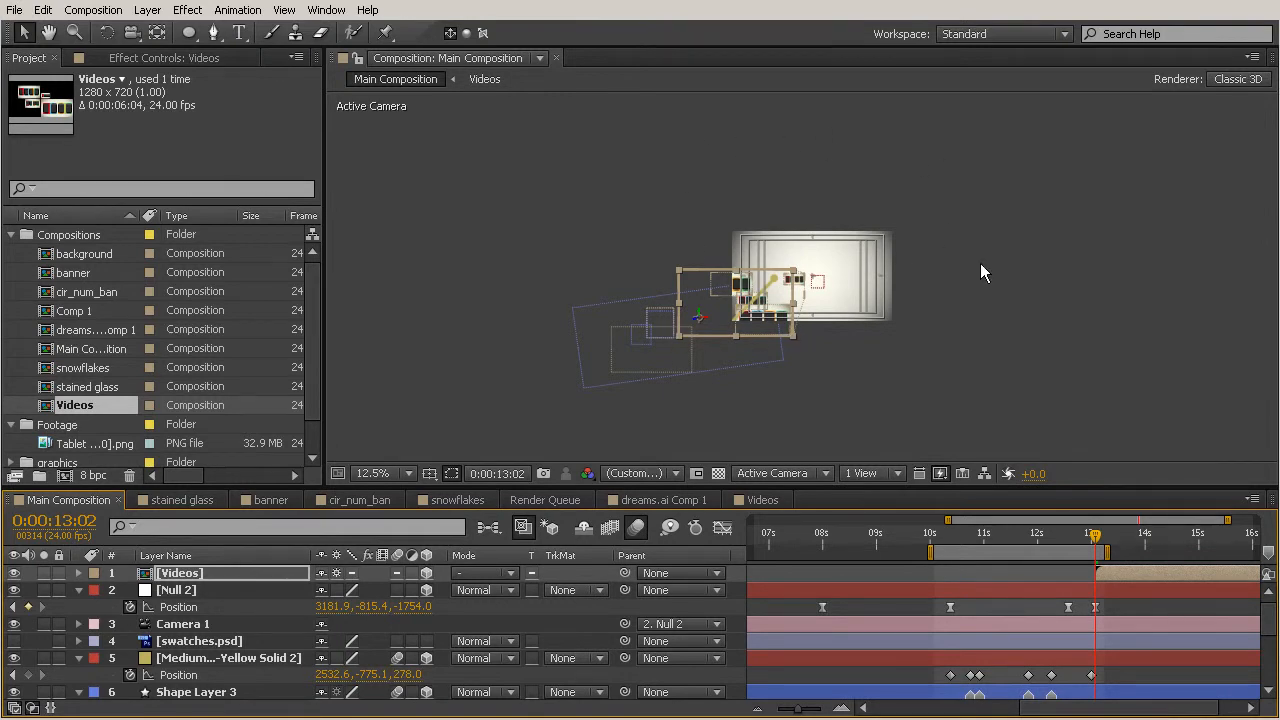
key("period")
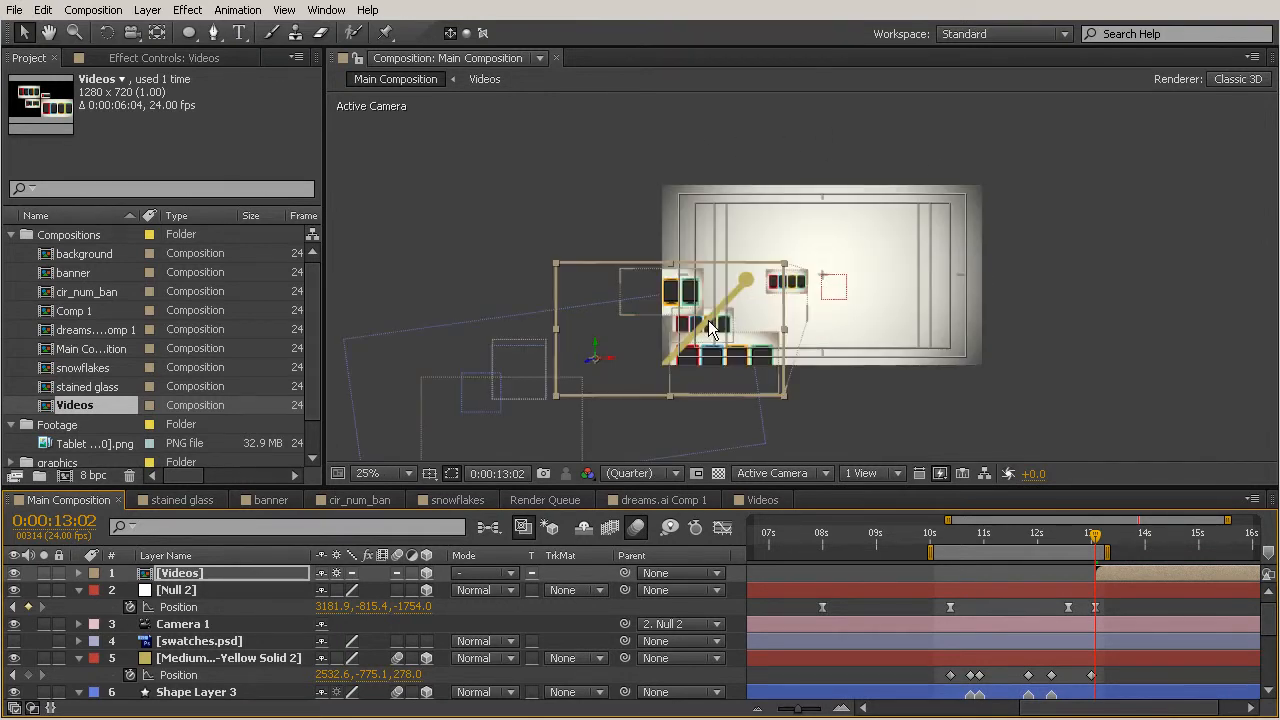
left_click_drag(610, 362, 863, 109)
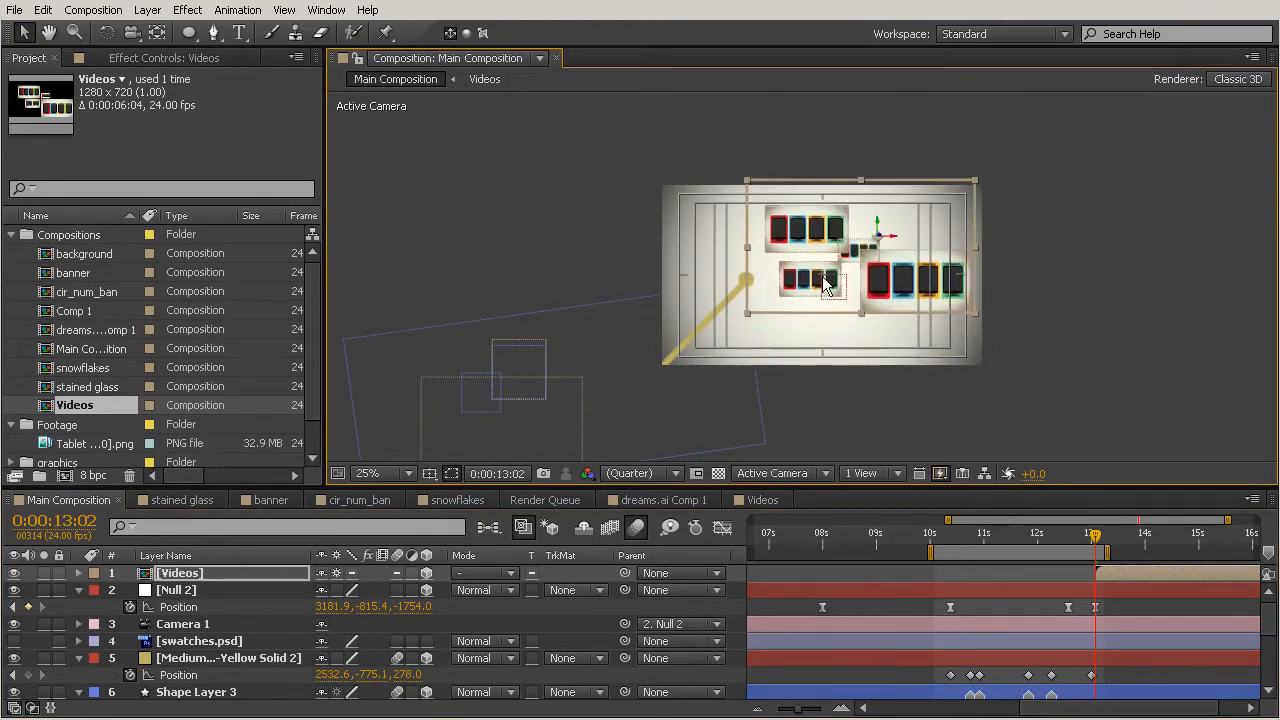
scroll(824, 285, "up", 2)
left_click_drag(985, 200, 890, 218)
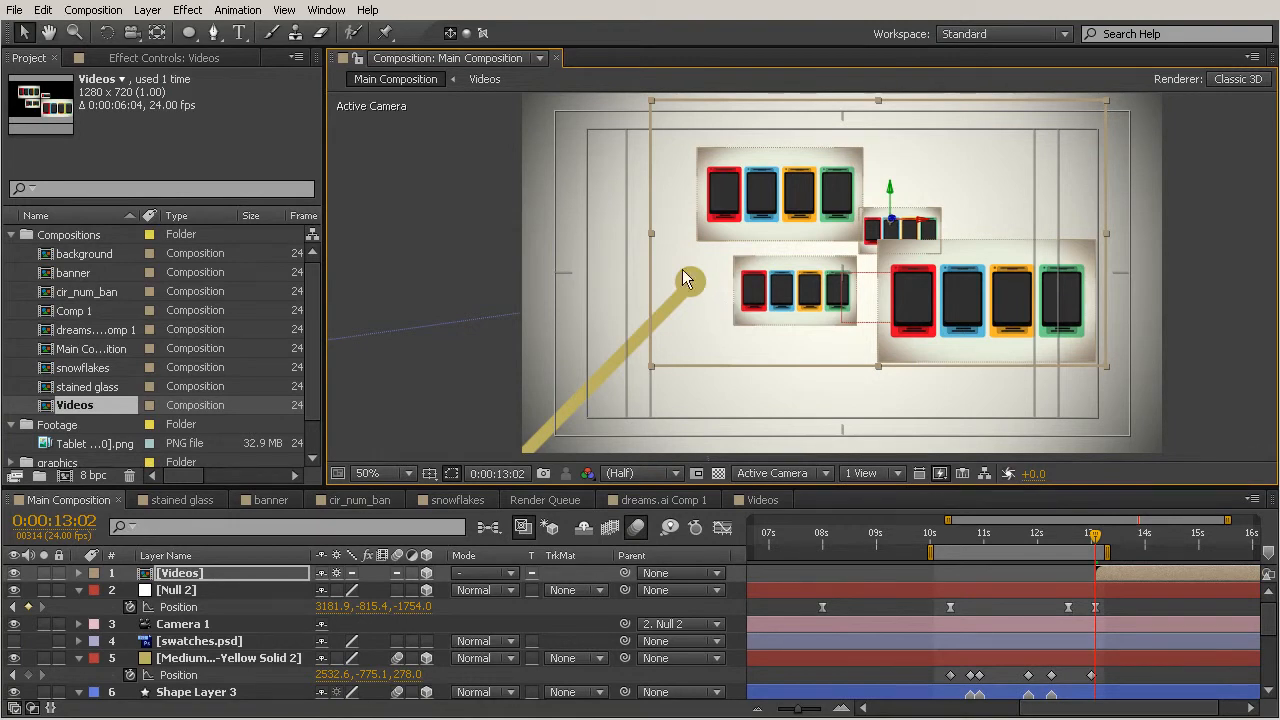
left_click_drag(930, 230, 878, 211)
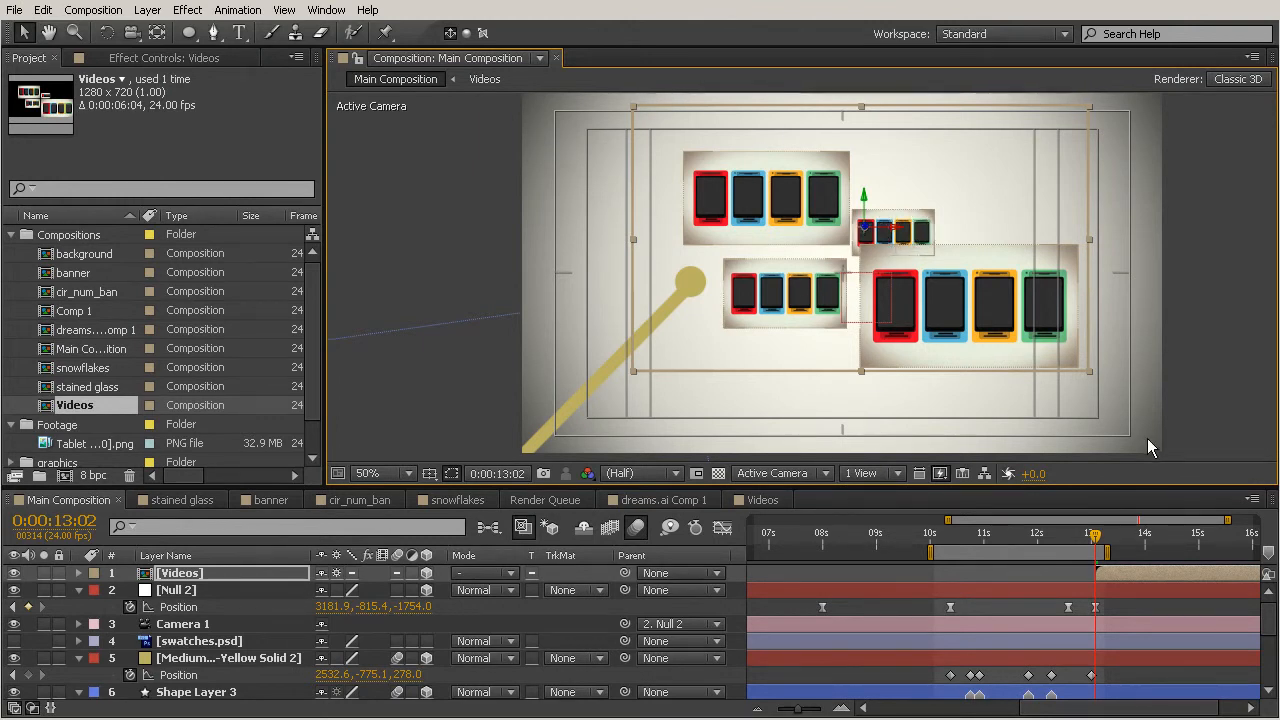
In the Videos composition, set the small tablet tile's Z position to 5276 and scale it down, then return to Main Composition.
double_click(1130, 573)
left_click(230, 571)
left_click(851, 222)
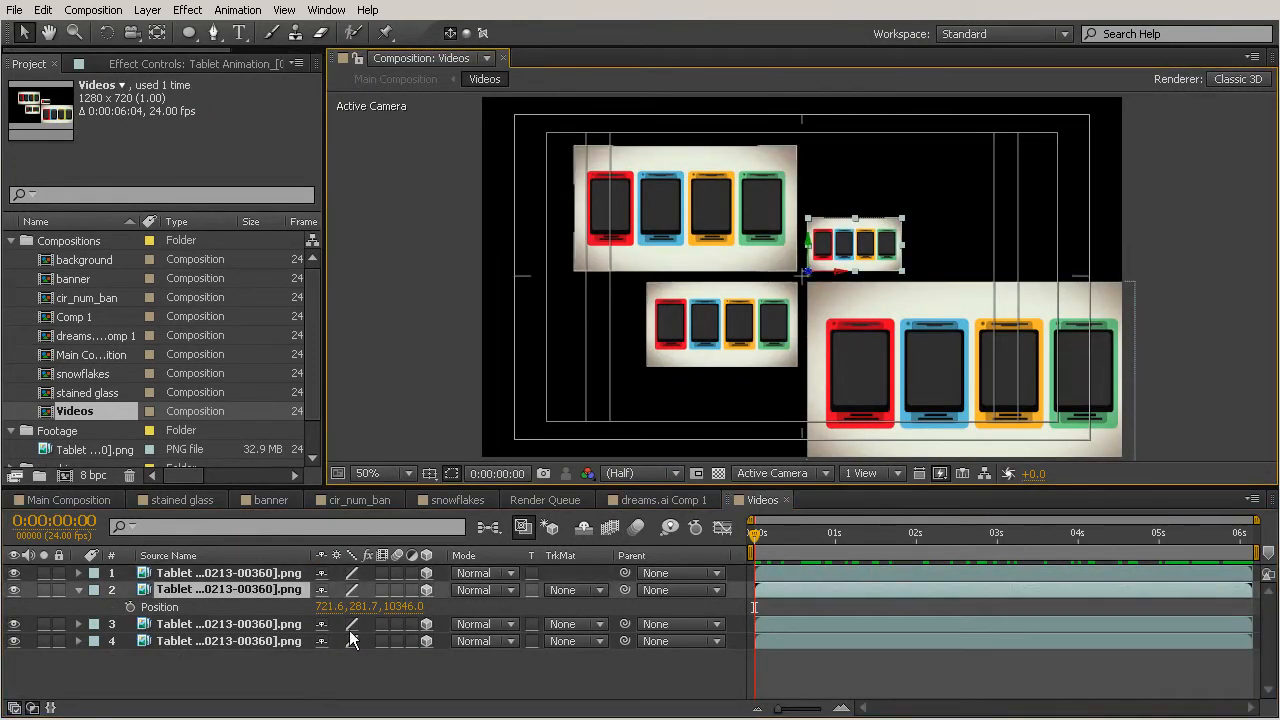
left_click_drag(403, 607, 218, 618)
left_click_drag(410, 610, 22, 655)
left_click_drag(402, 607, 2, 614)
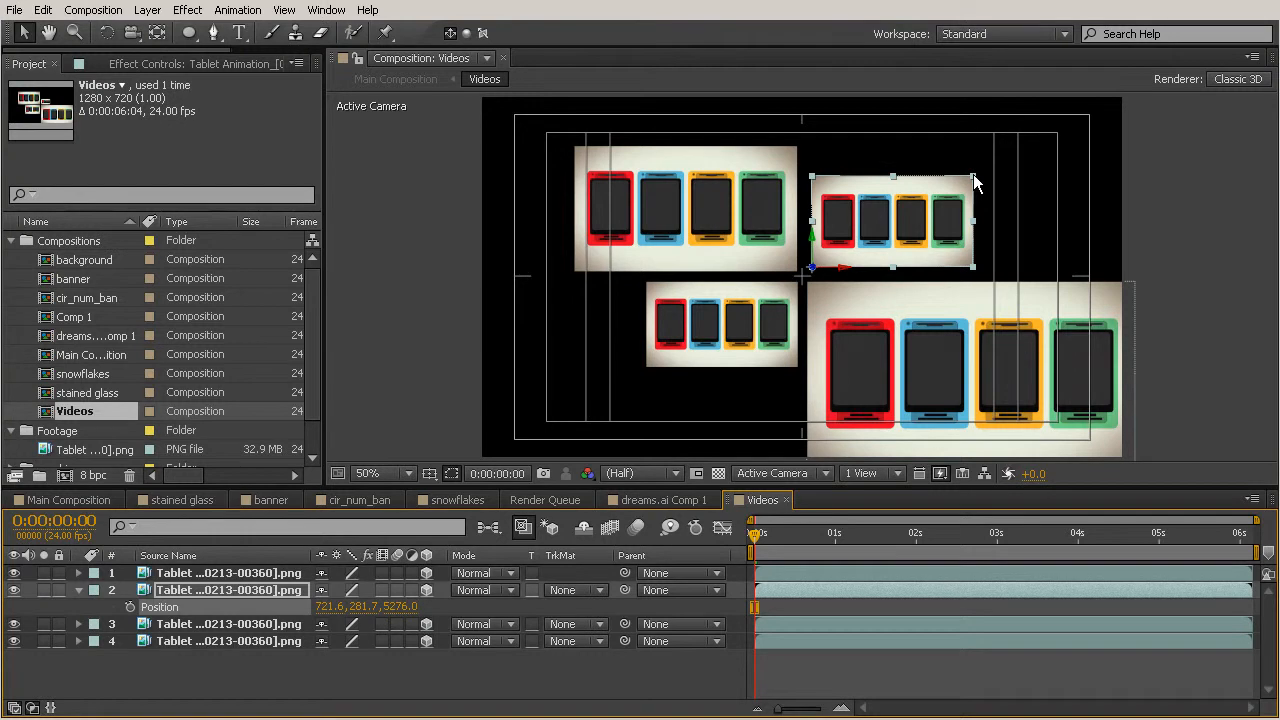
left_click_drag(973, 174, 903, 206)
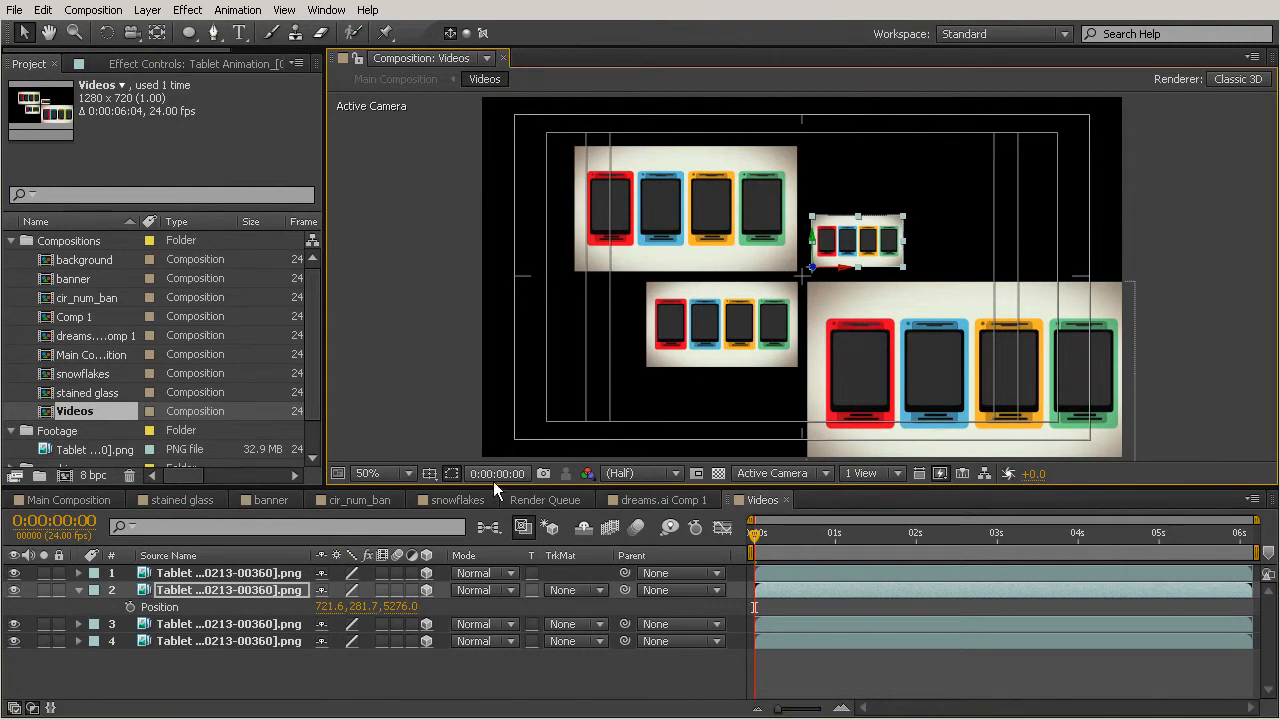
left_click(81, 504)
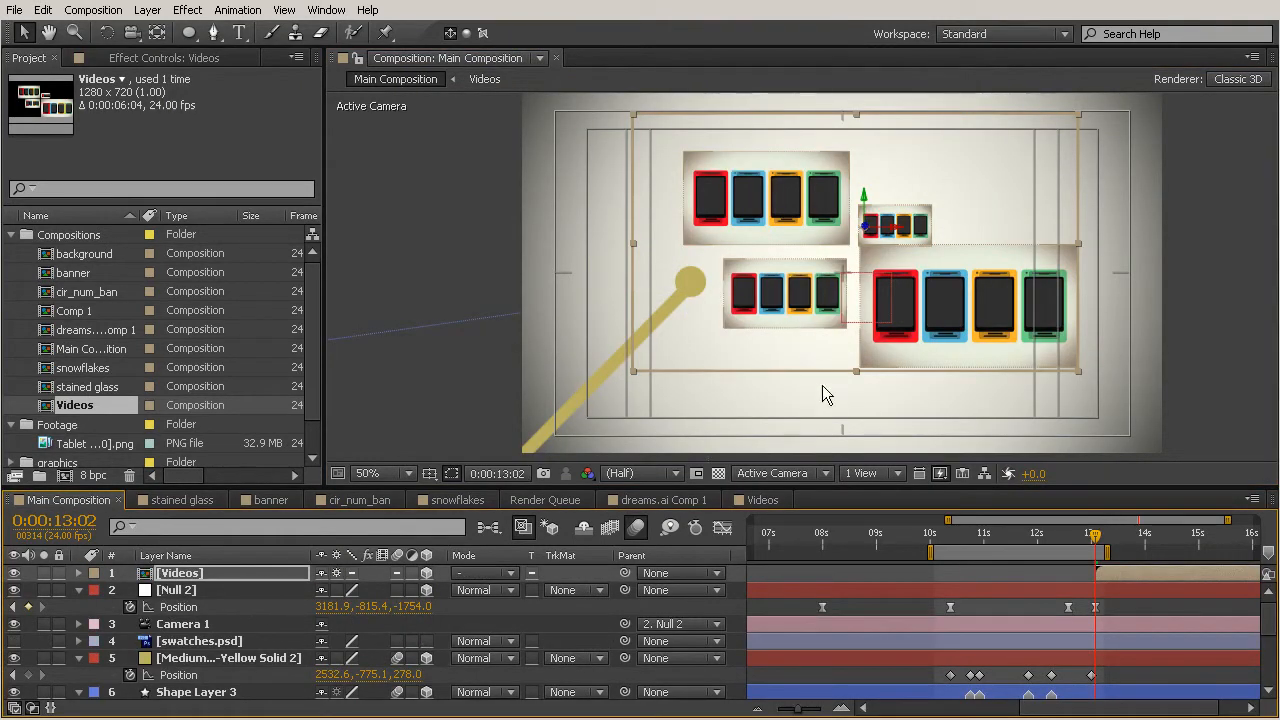
In the Videos composition, raise the small tile to position 721.6, 153.7, 5276.0 and return to Main Composition.
double_click(1116, 572)
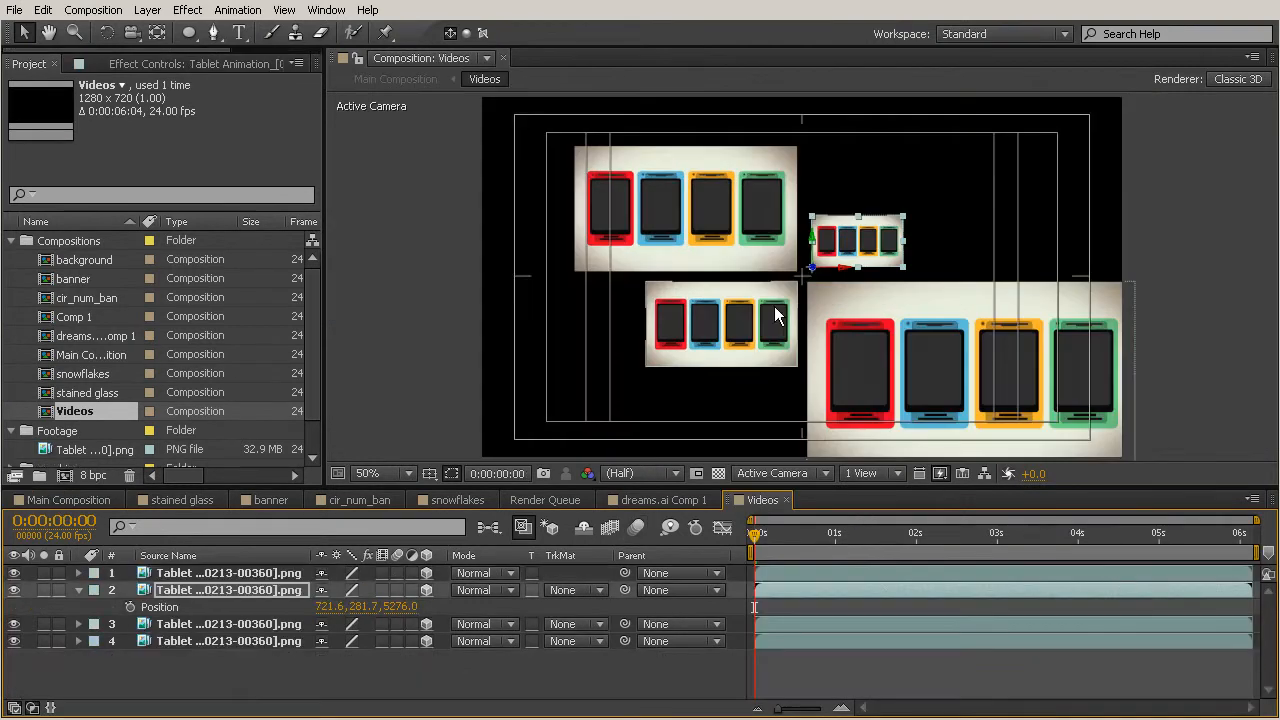
left_click_drag(813, 250, 813, 236)
left_click(78, 499)
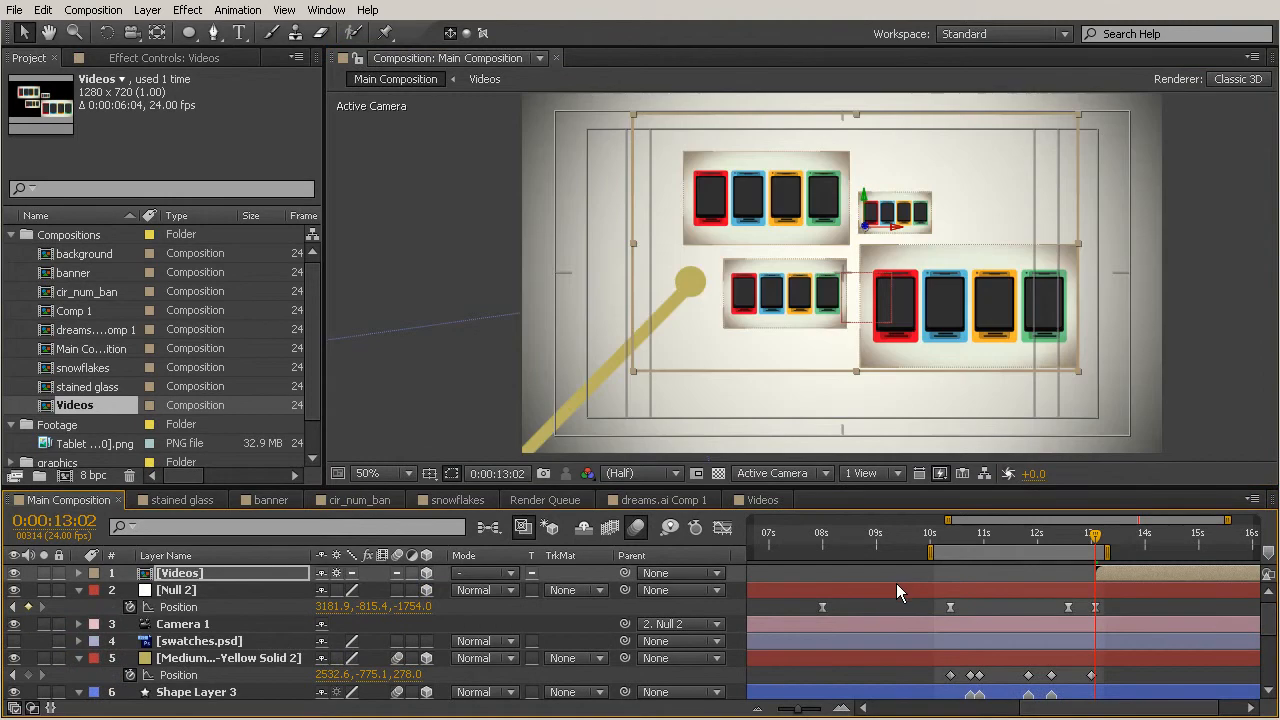
Preview Main Composition around 0:00:13:04 to check the tiles' placement.
left_click(1202, 358)
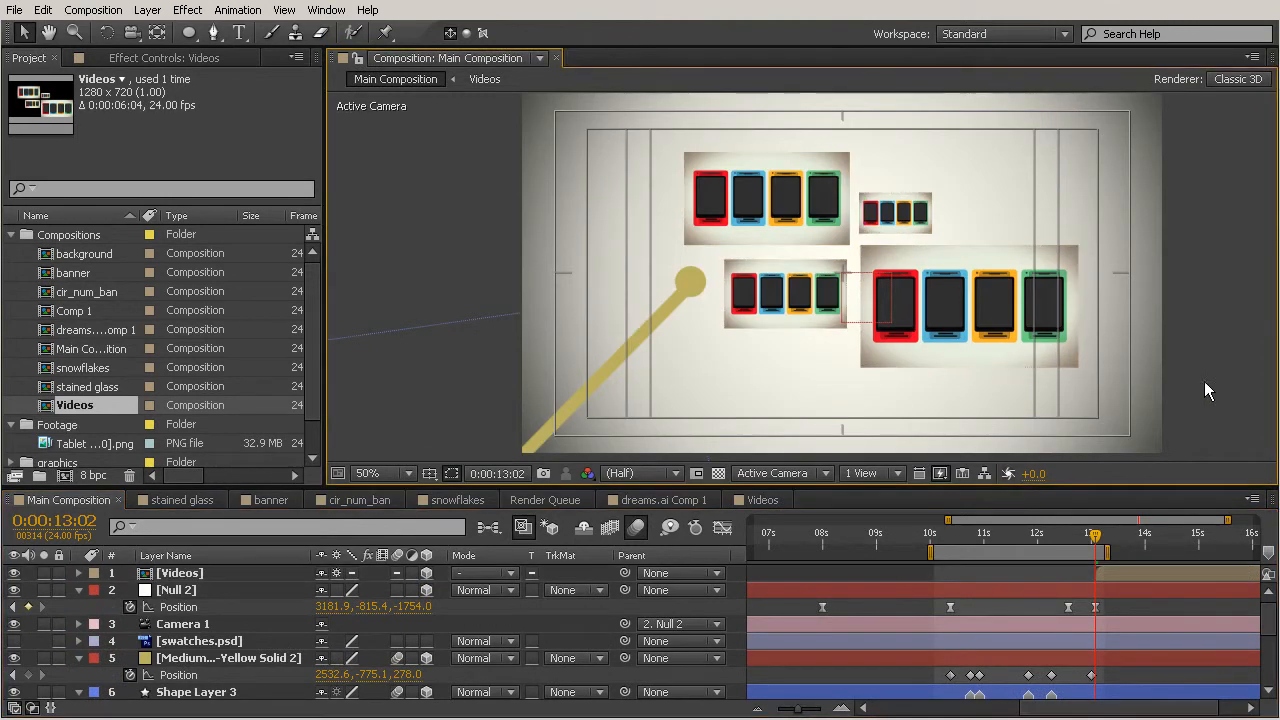
mouse_move(1093, 539)
left_mouse_down()
mouse_move(1077, 539)
mouse_move(1101, 548)
left_mouse_up()
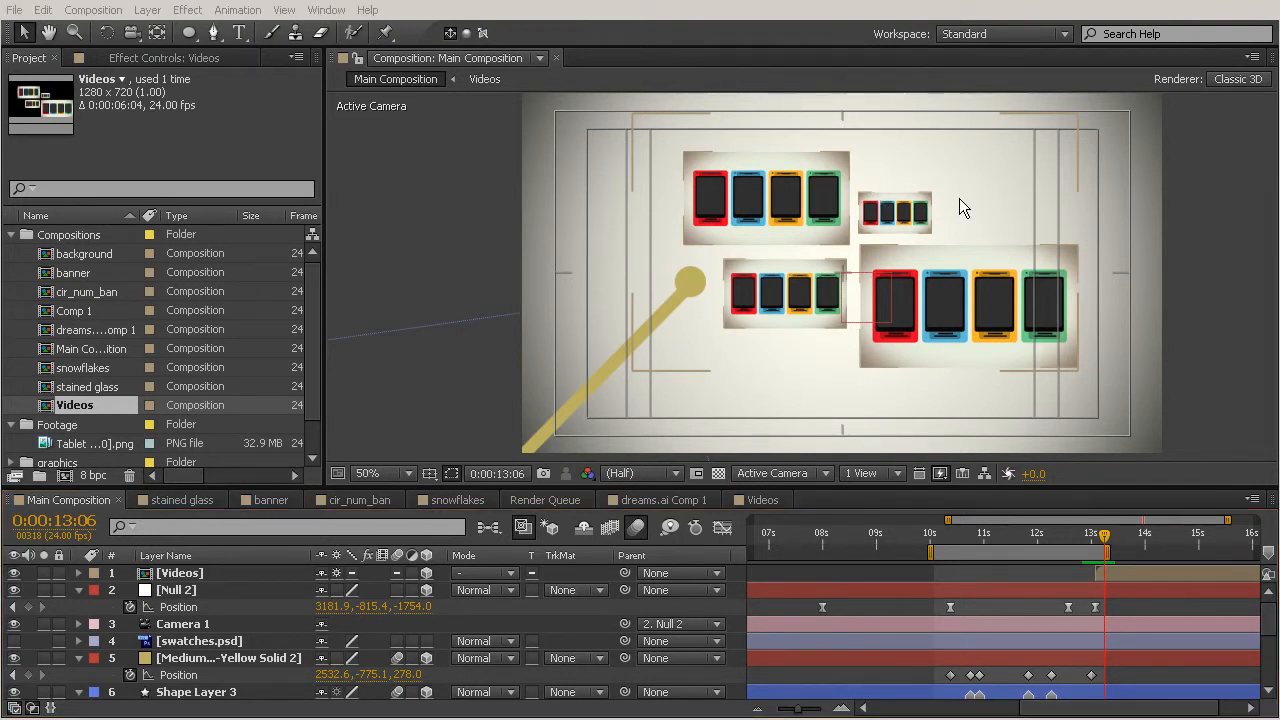
mouse_move(1102, 548)
left_mouse_down()
mouse_move(1064, 534)
mouse_move(1099, 552)
left_mouse_up()
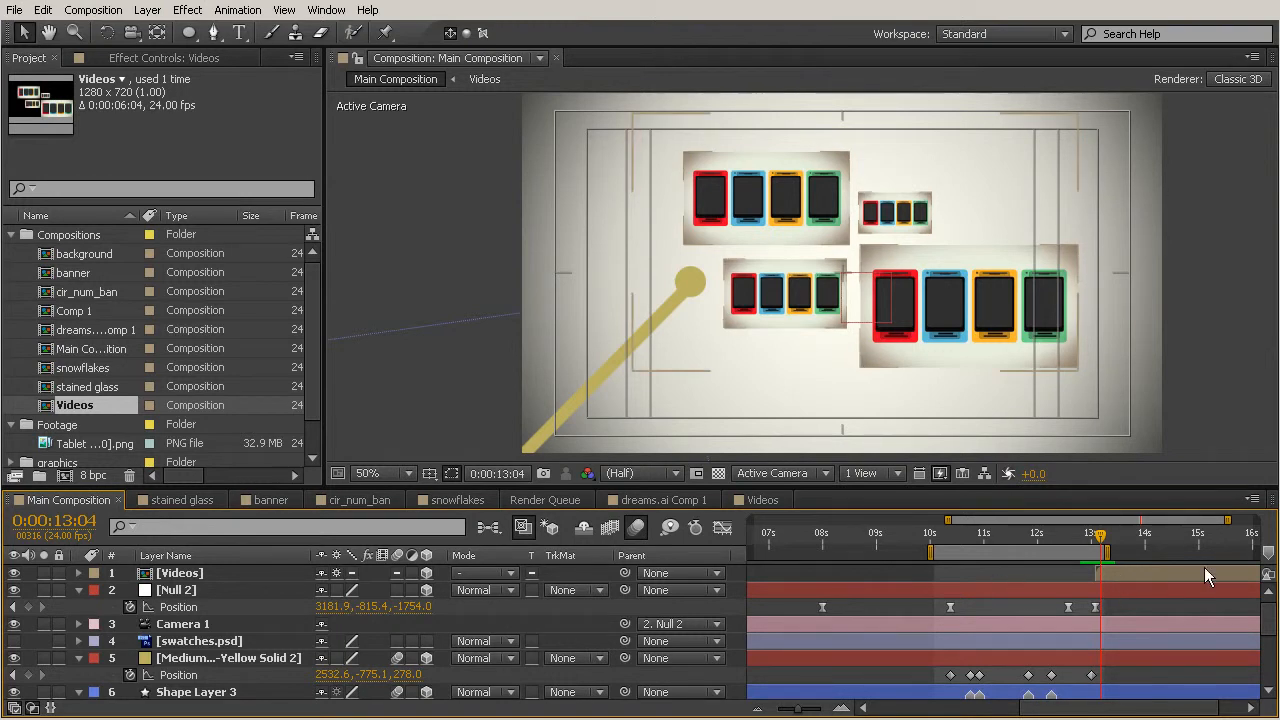
Open the Videos composition and animate the large tile's scale from 0% at the start to 100% at 1 second.
double_click(1132, 573)
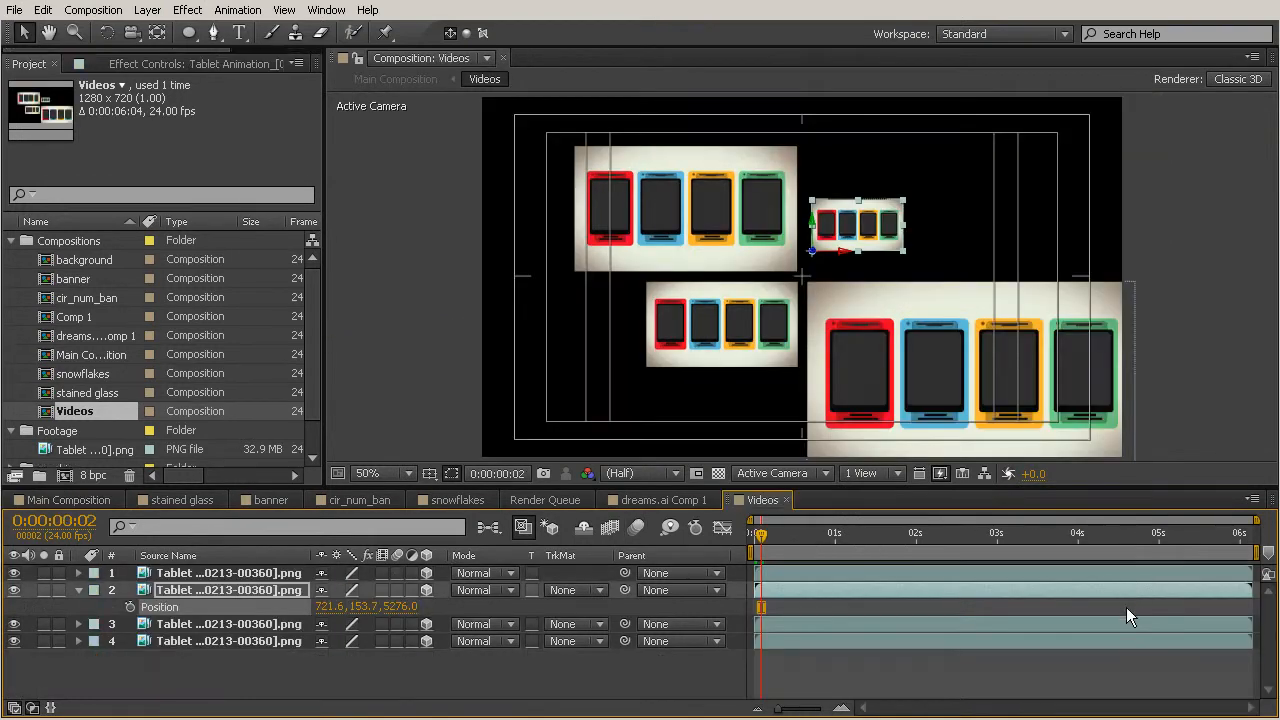
left_click_drag(759, 536, 753, 536)
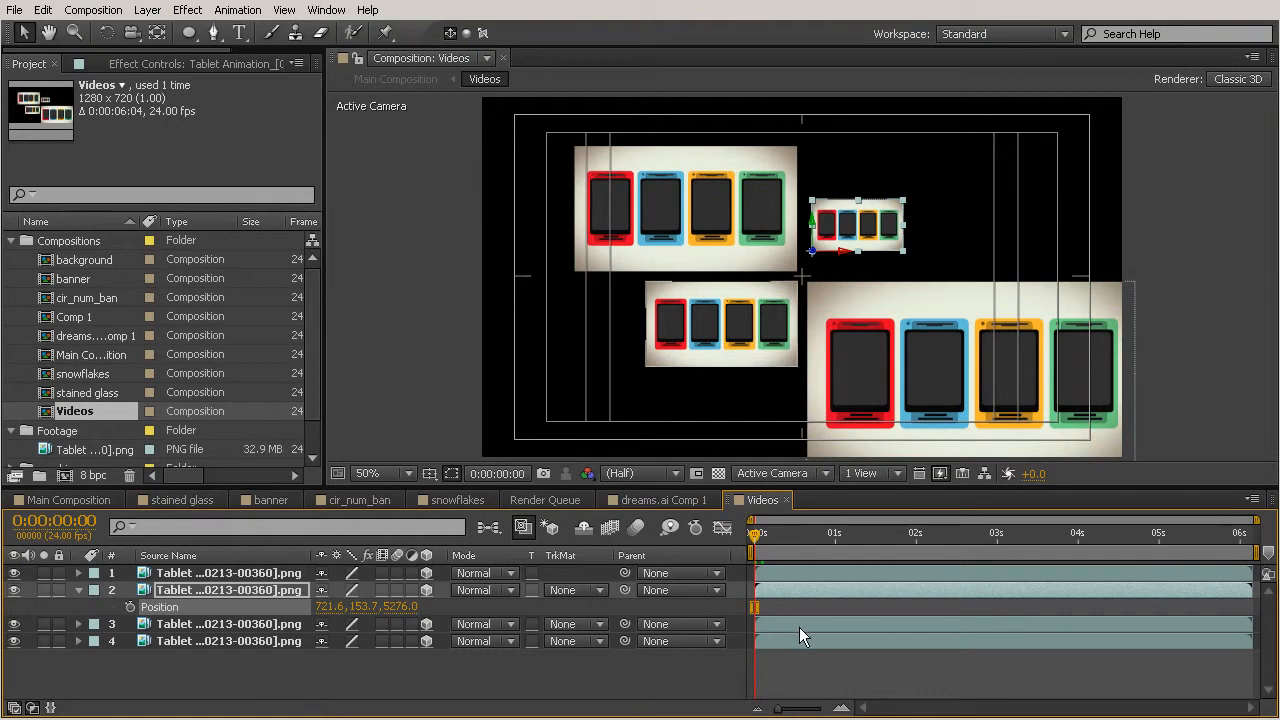
left_click(807, 654)
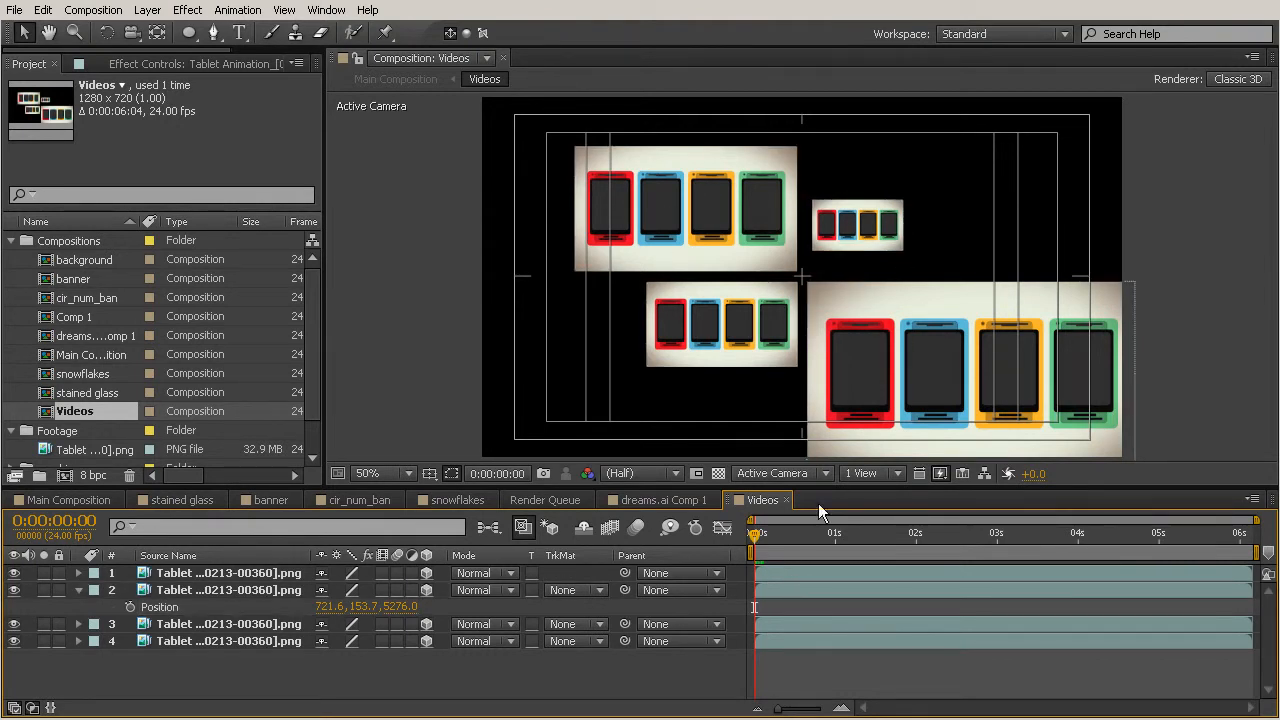
left_click(770, 576)
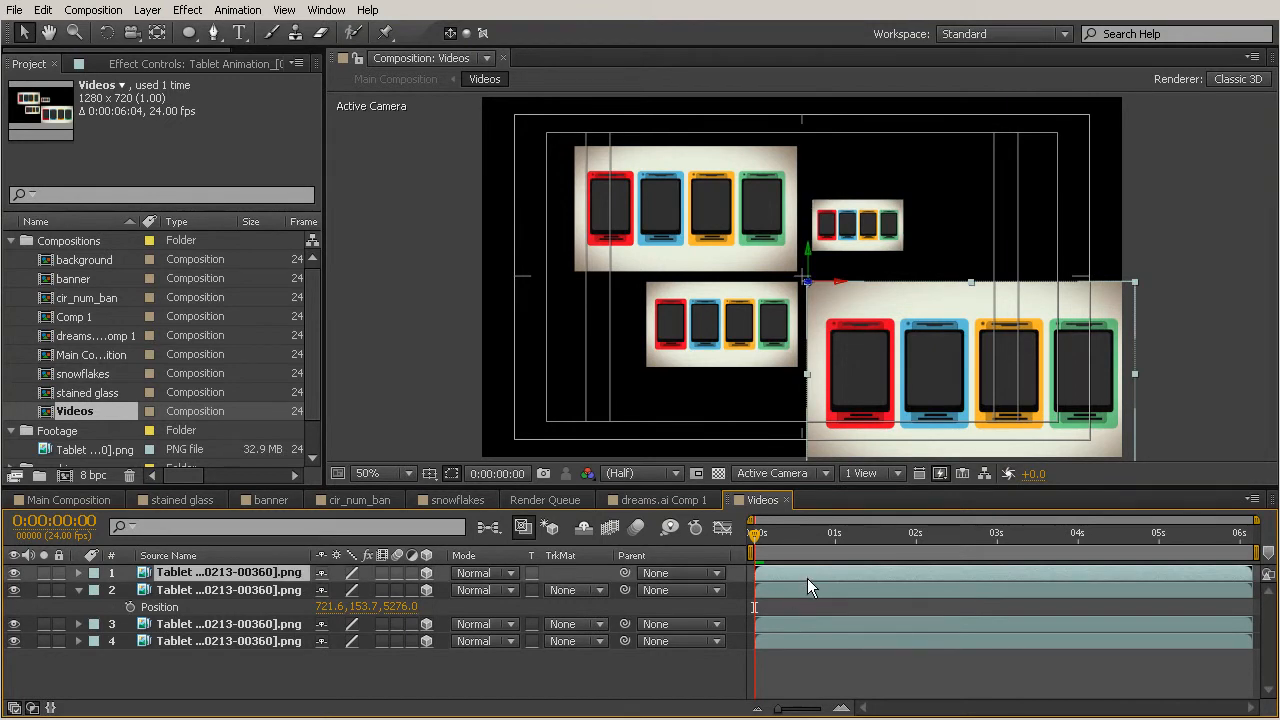
key("s")
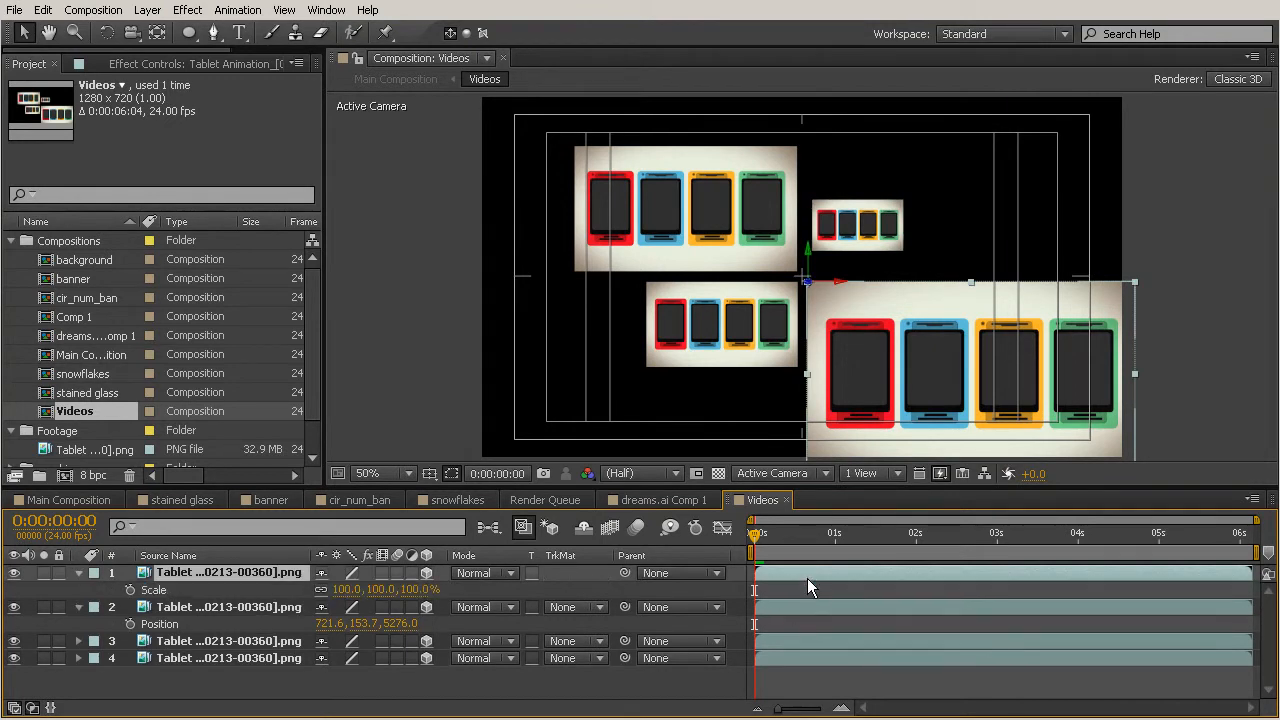
left_click(131, 591)
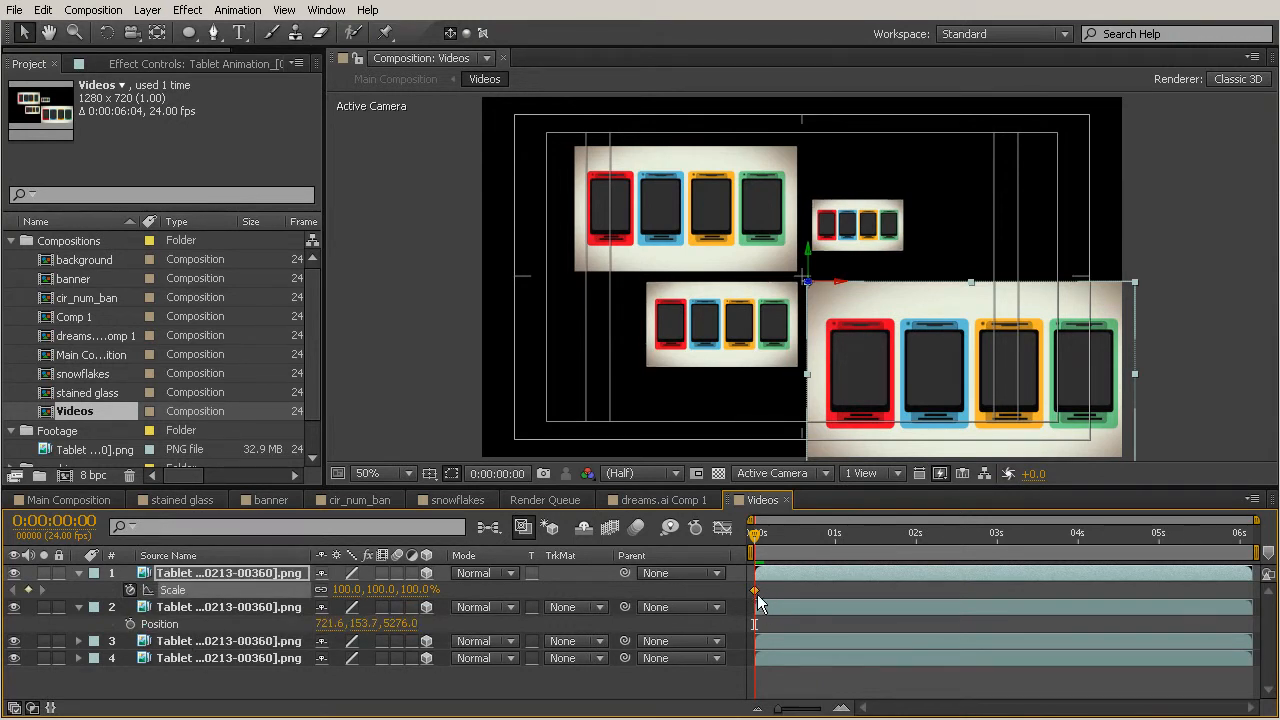
left_click_drag(755, 590, 832, 590)
left_click(347, 589)
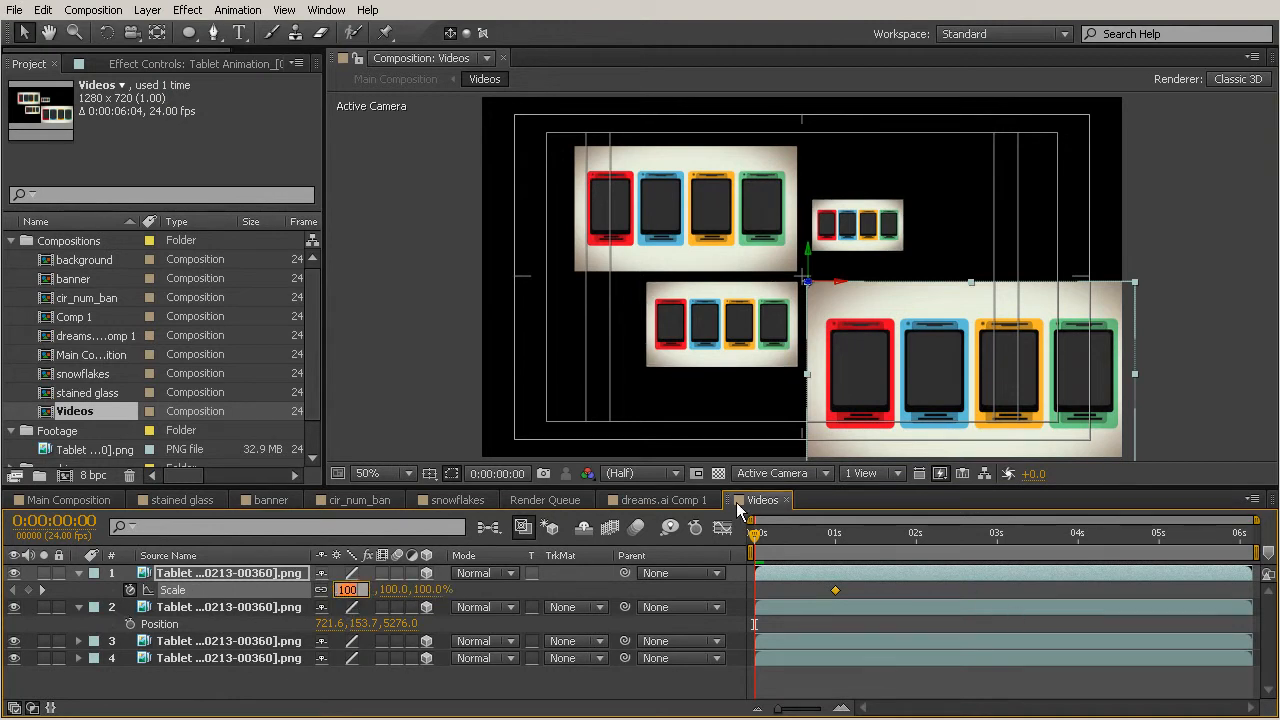
type("0")
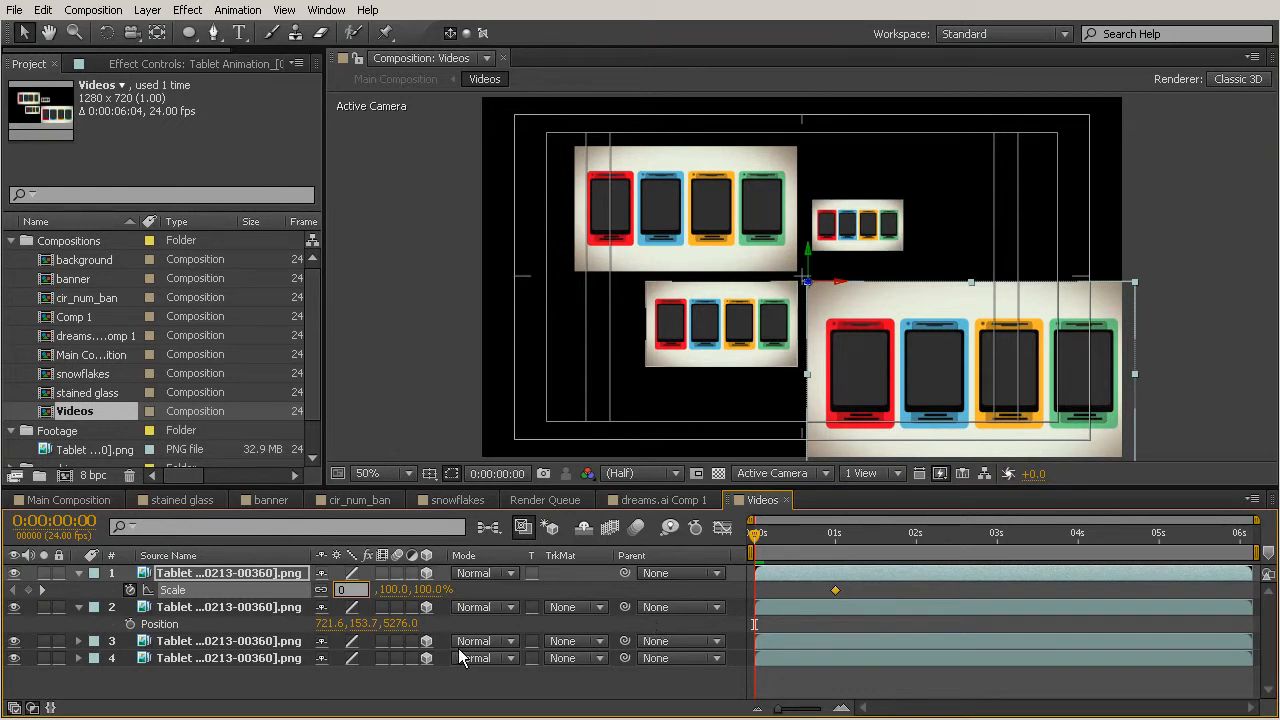
key("Return")
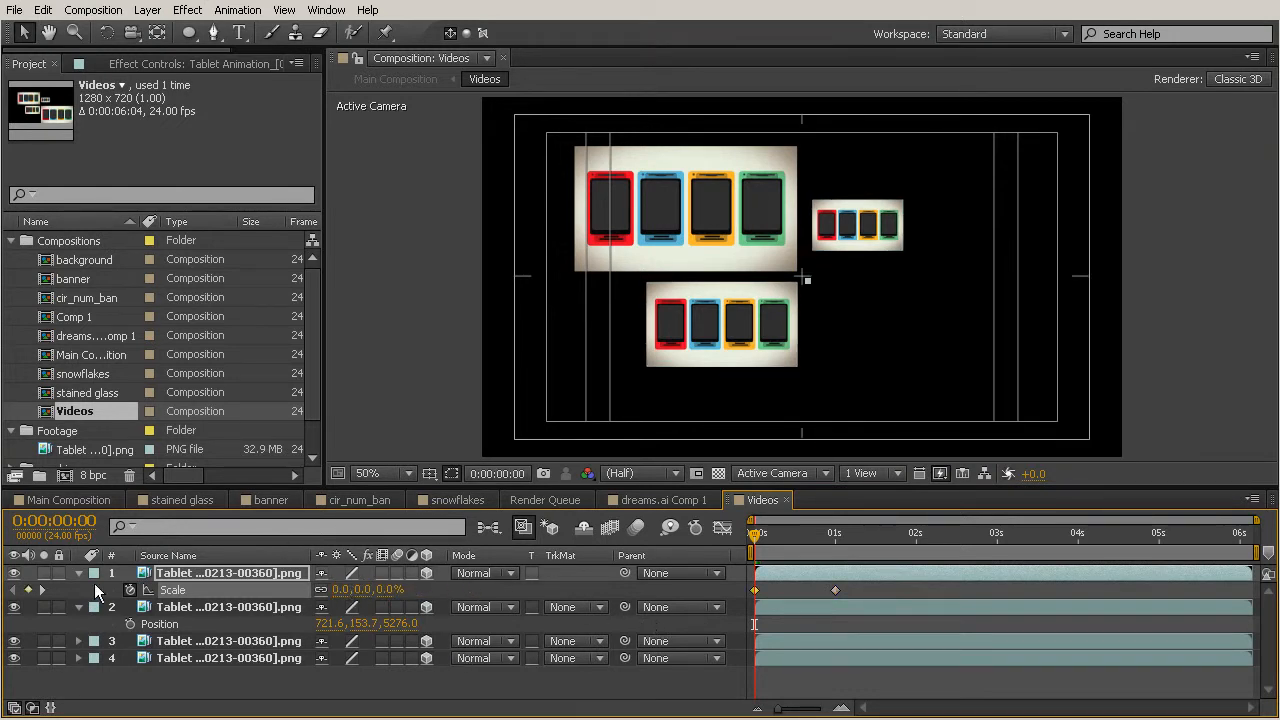
Animate the small tile's scale from 0% at the start to 56.5% at 1 second.
left_click_drag(760, 534, 840, 564)
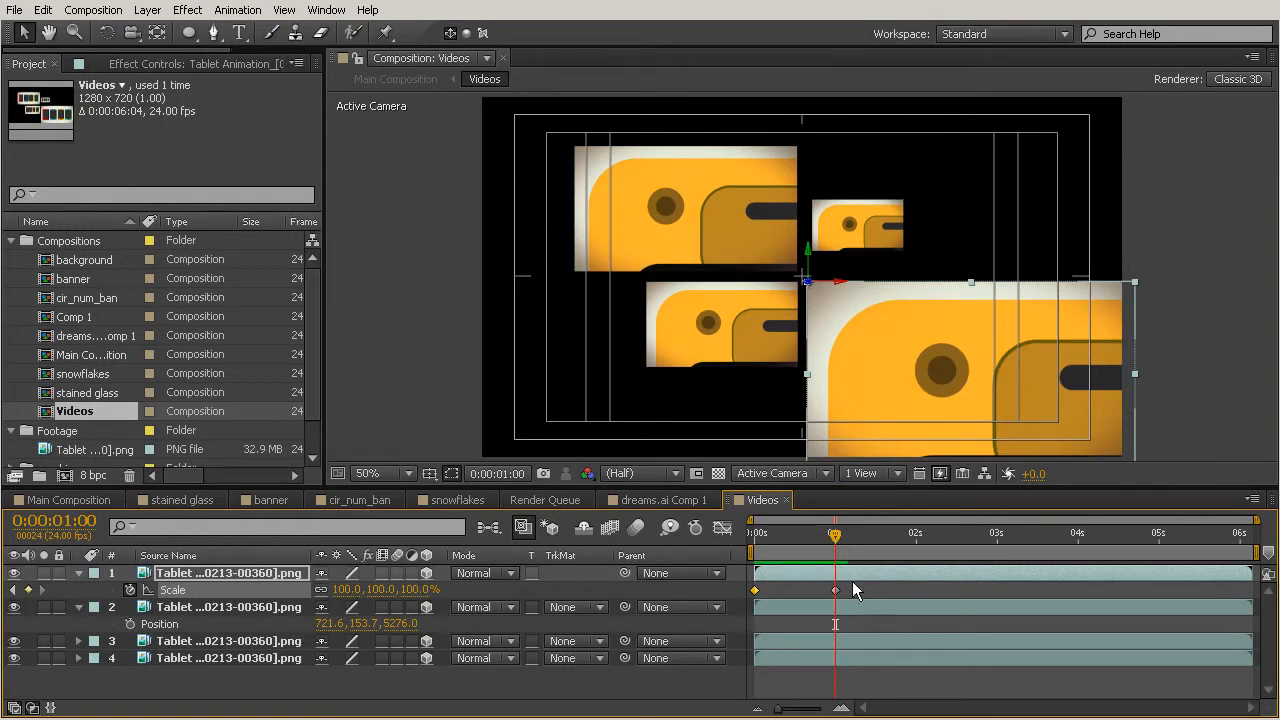
left_click(257, 607)
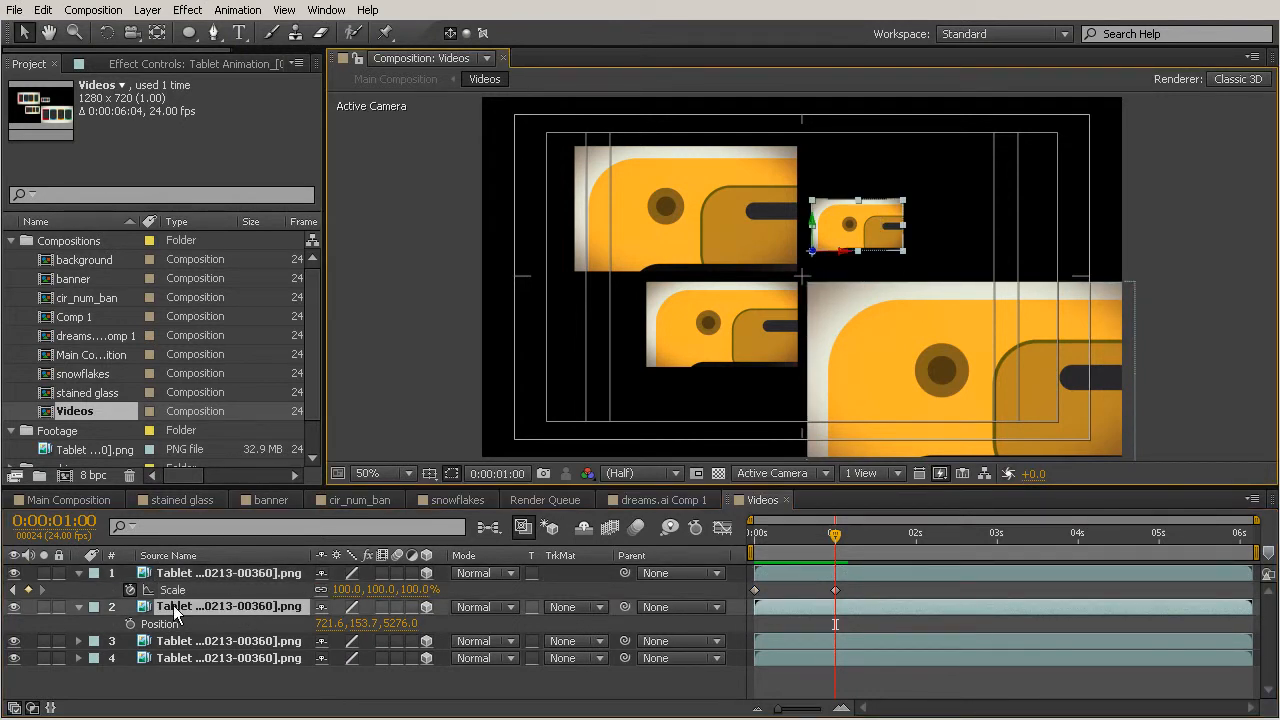
key("s")
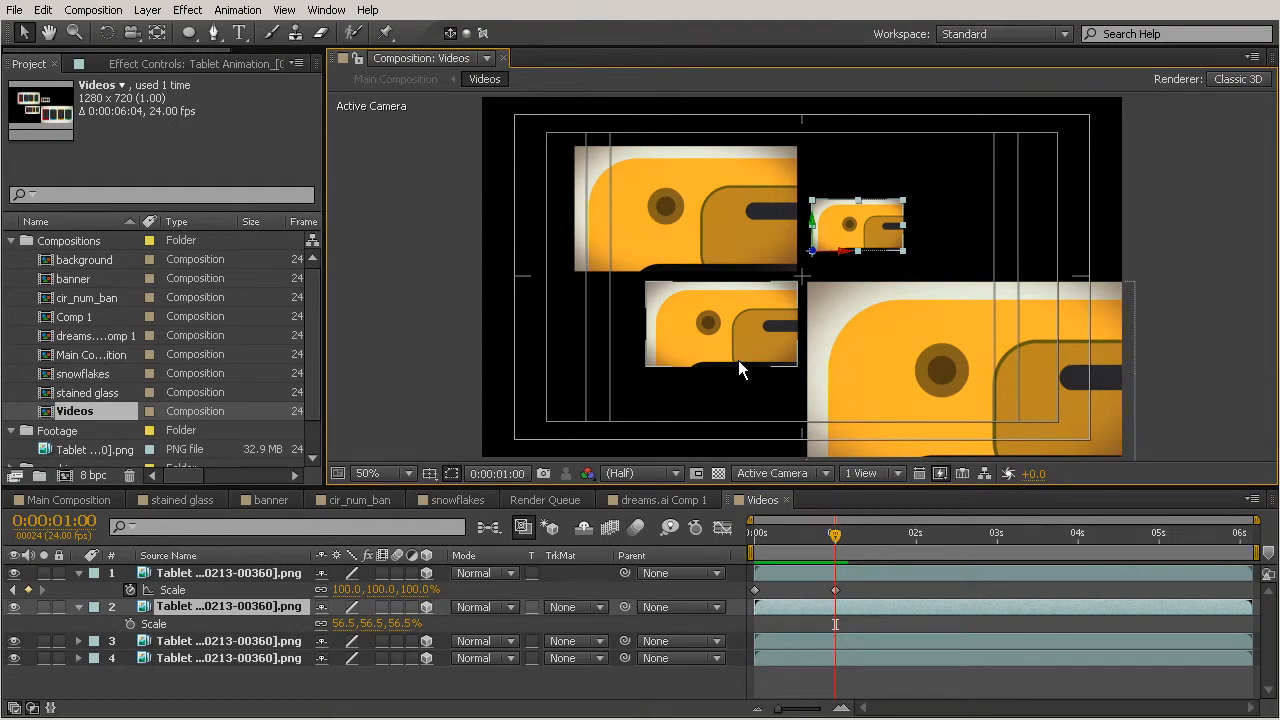
left_click(130, 623)
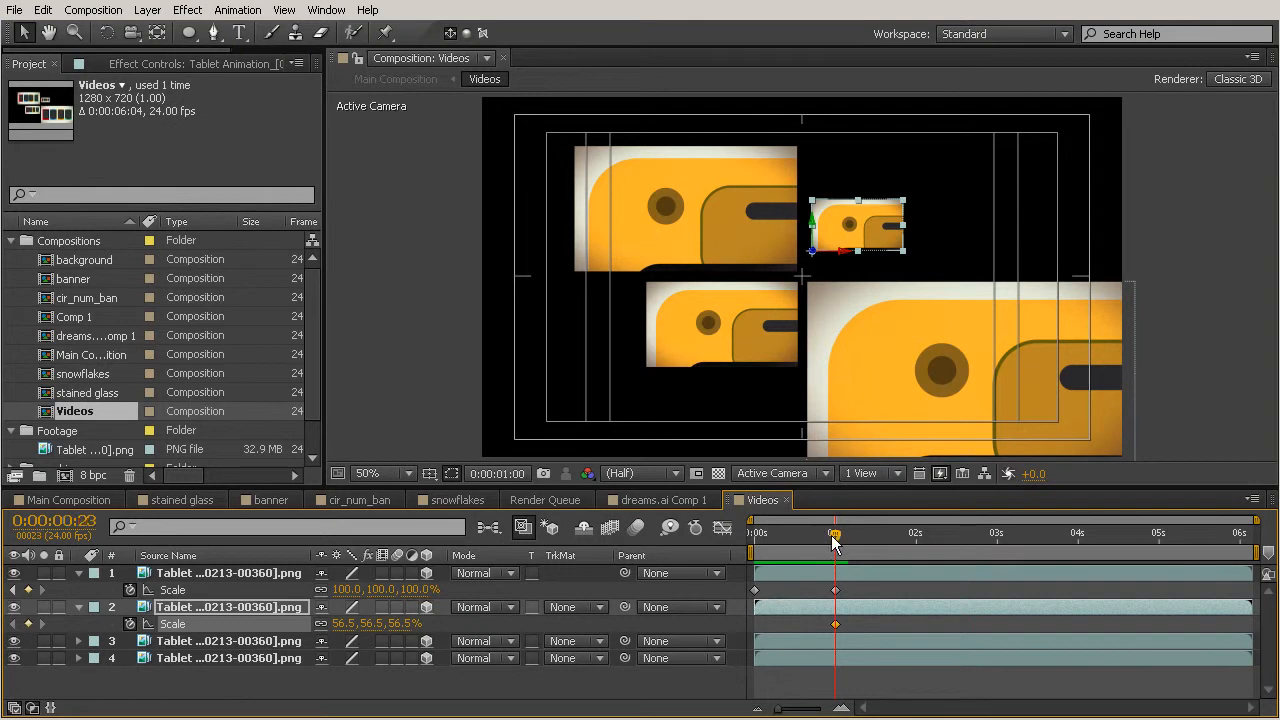
left_click_drag(836, 537, 748, 540)
left_click(341, 624)
type("0")
key("Return")
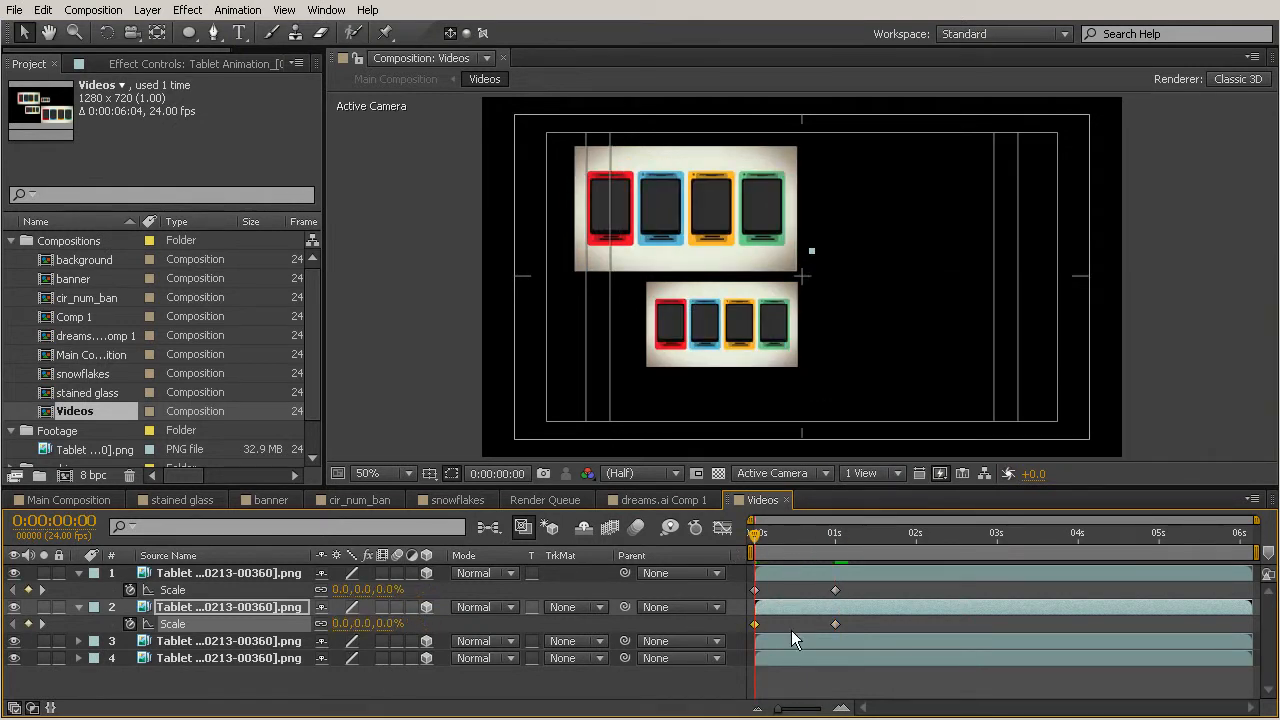
Copy the large tile's scale keyframes and paste them onto the two remaining tile layers.
left_click(798, 640)
left_click(800, 656)
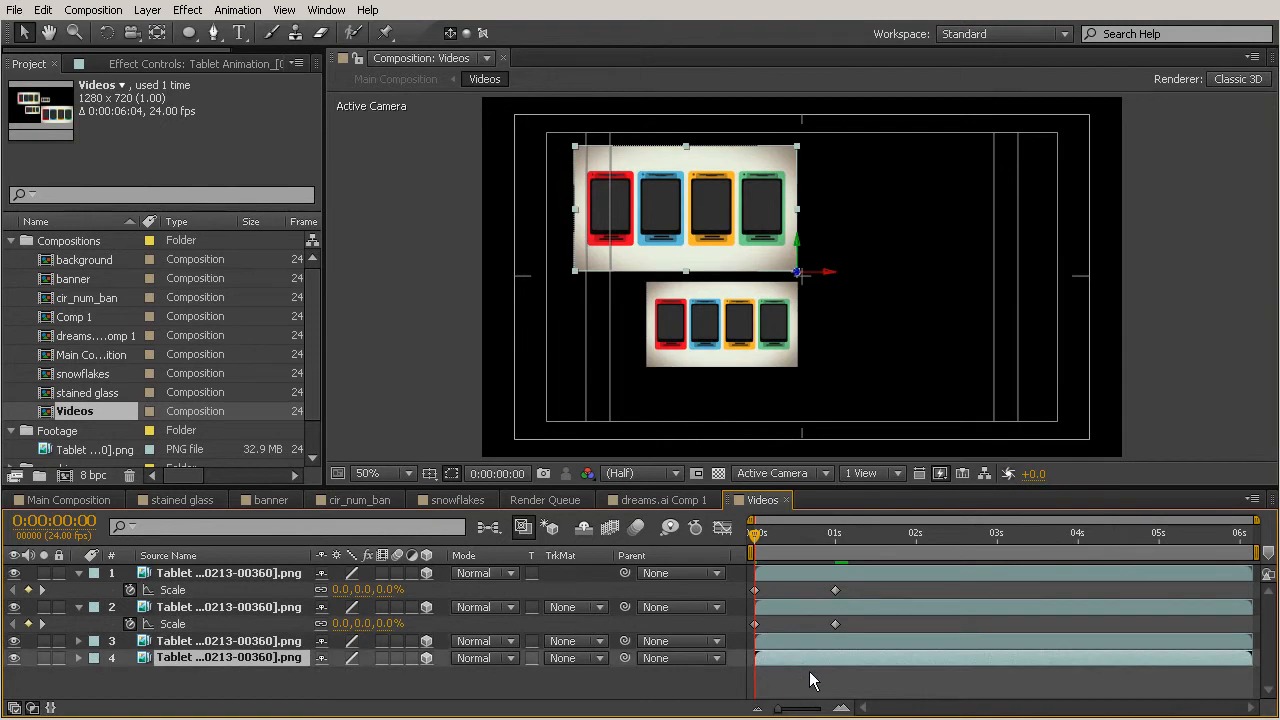
left_click(844, 567)
left_click_drag(858, 588, 730, 612)
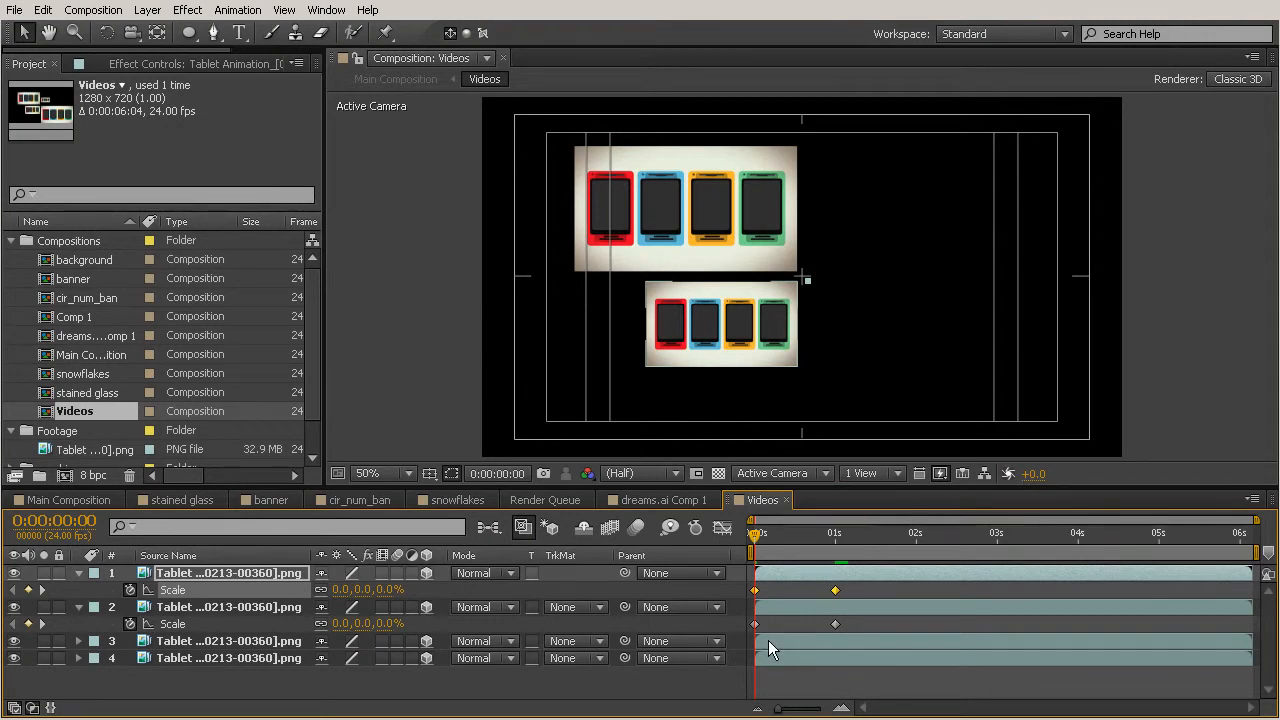
left_click(270, 644)
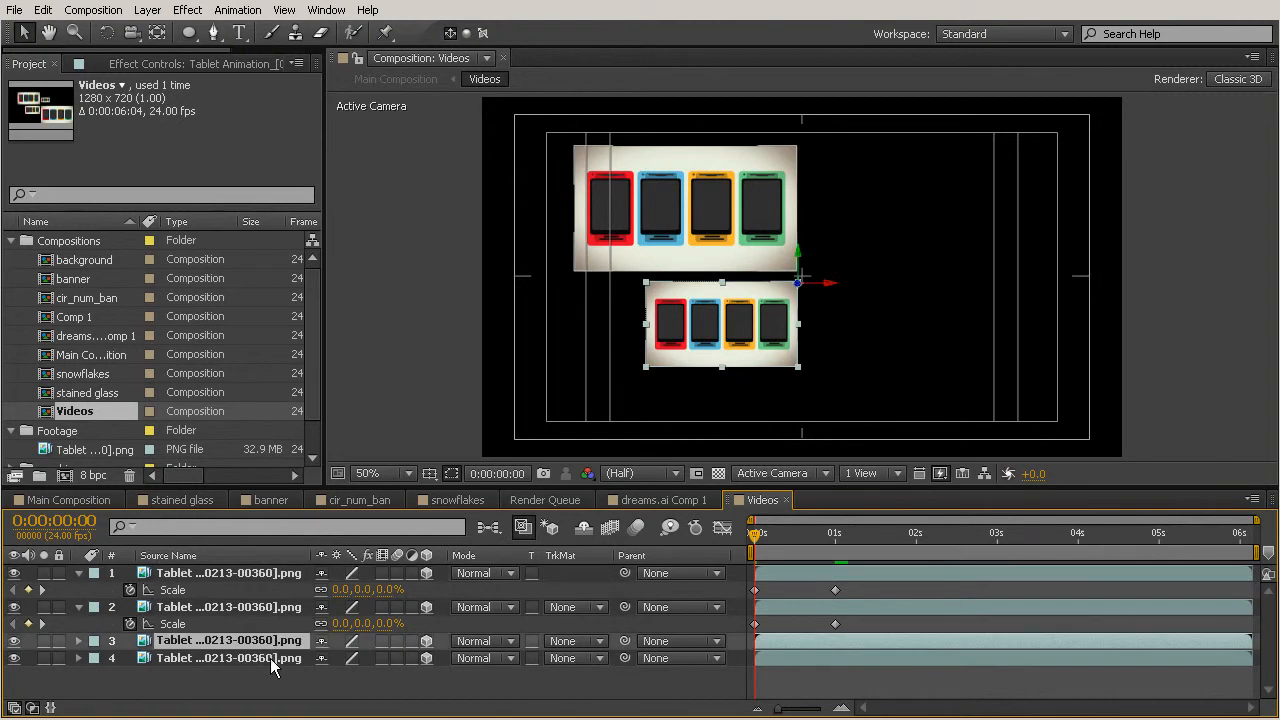
left_click(274, 660, "shift")
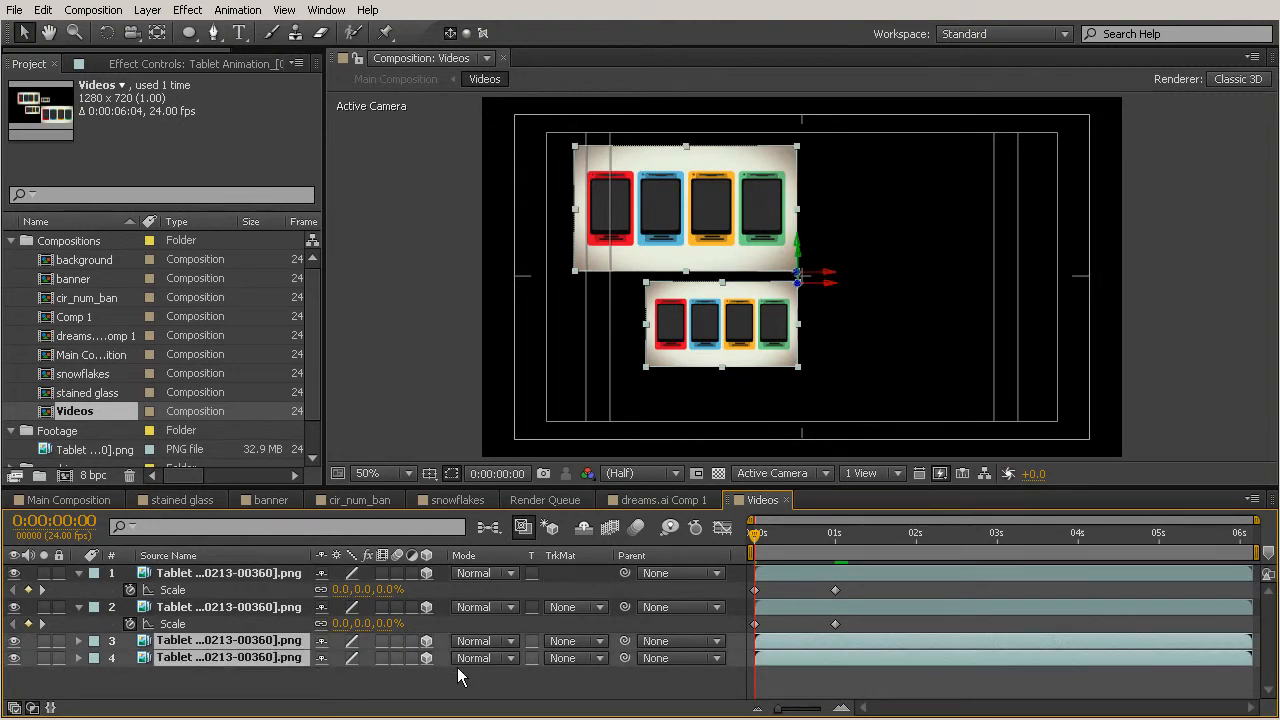
key("ctrl+v")
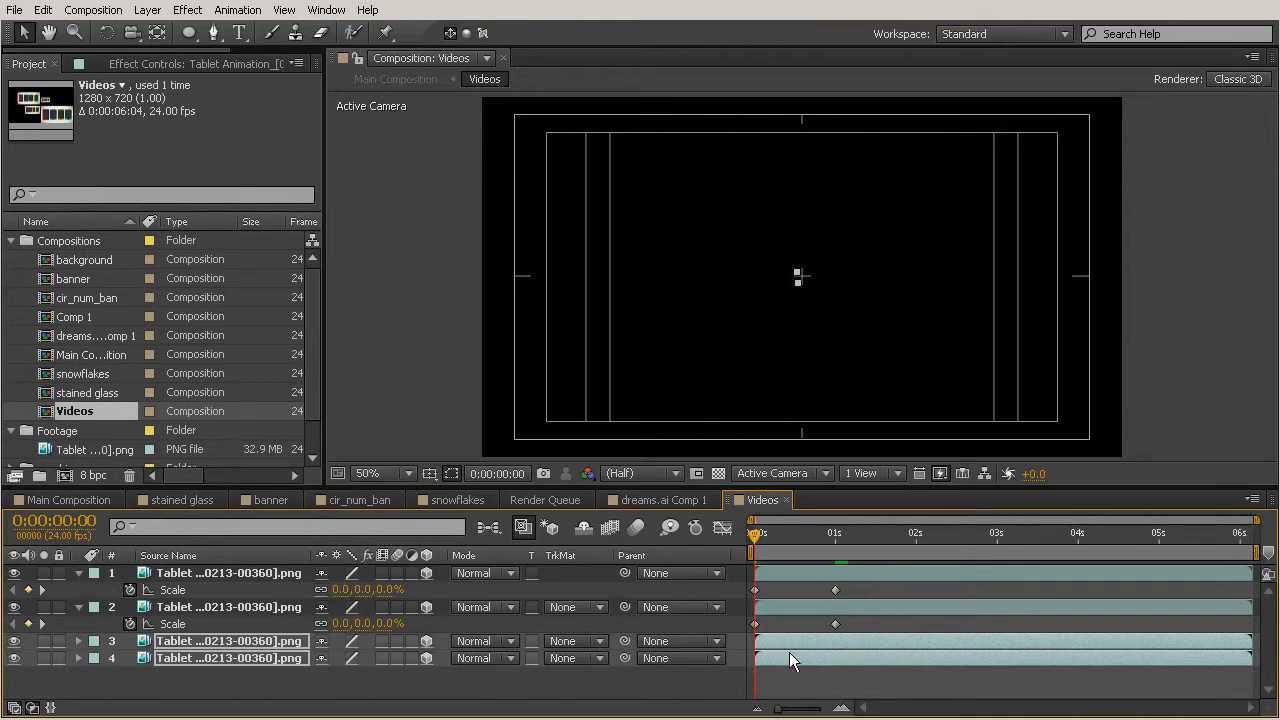
key("u")
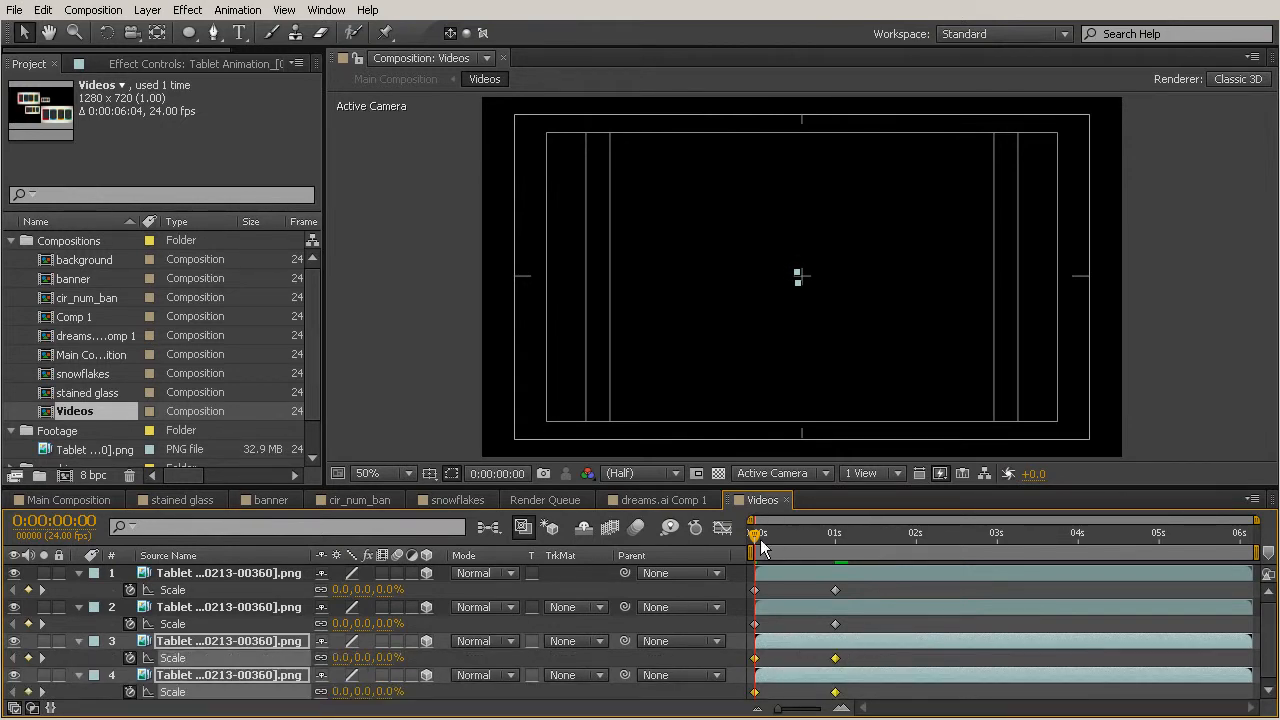
Apply Easy Ease to all the tiles' scale keyframes.
left_click_drag(760, 540, 862, 613)
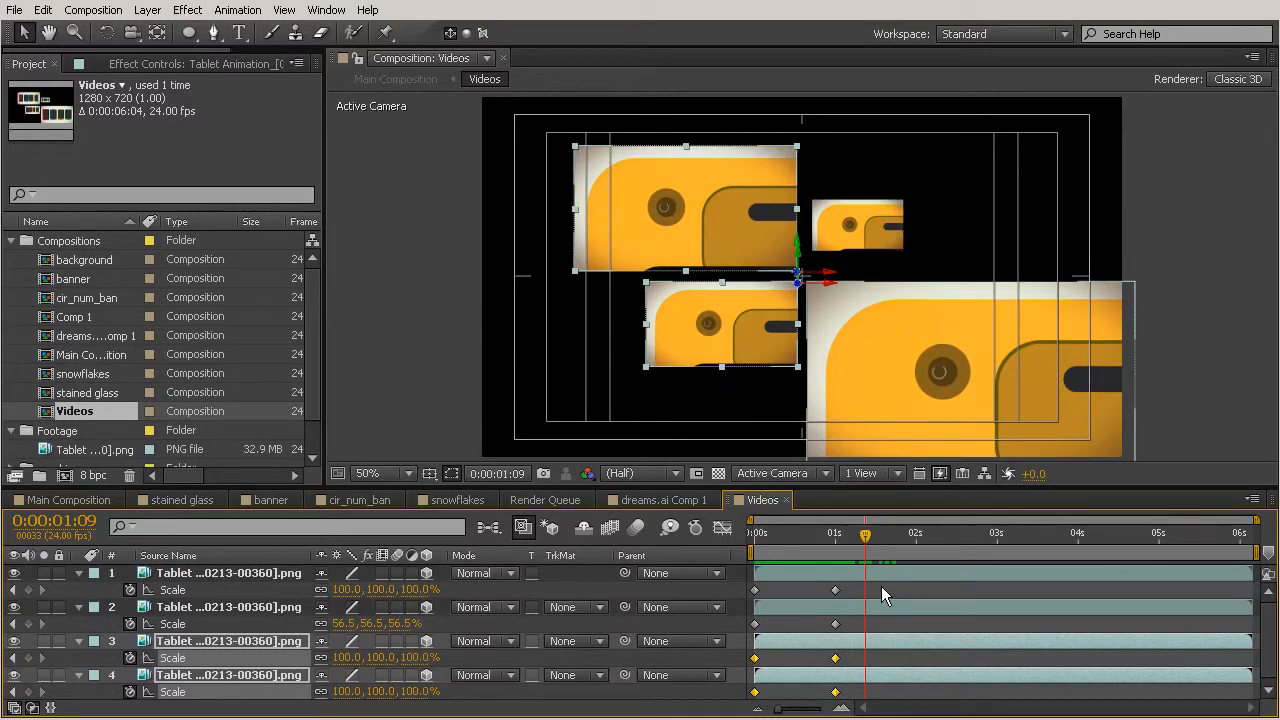
left_click_drag(866, 545, 909, 560)
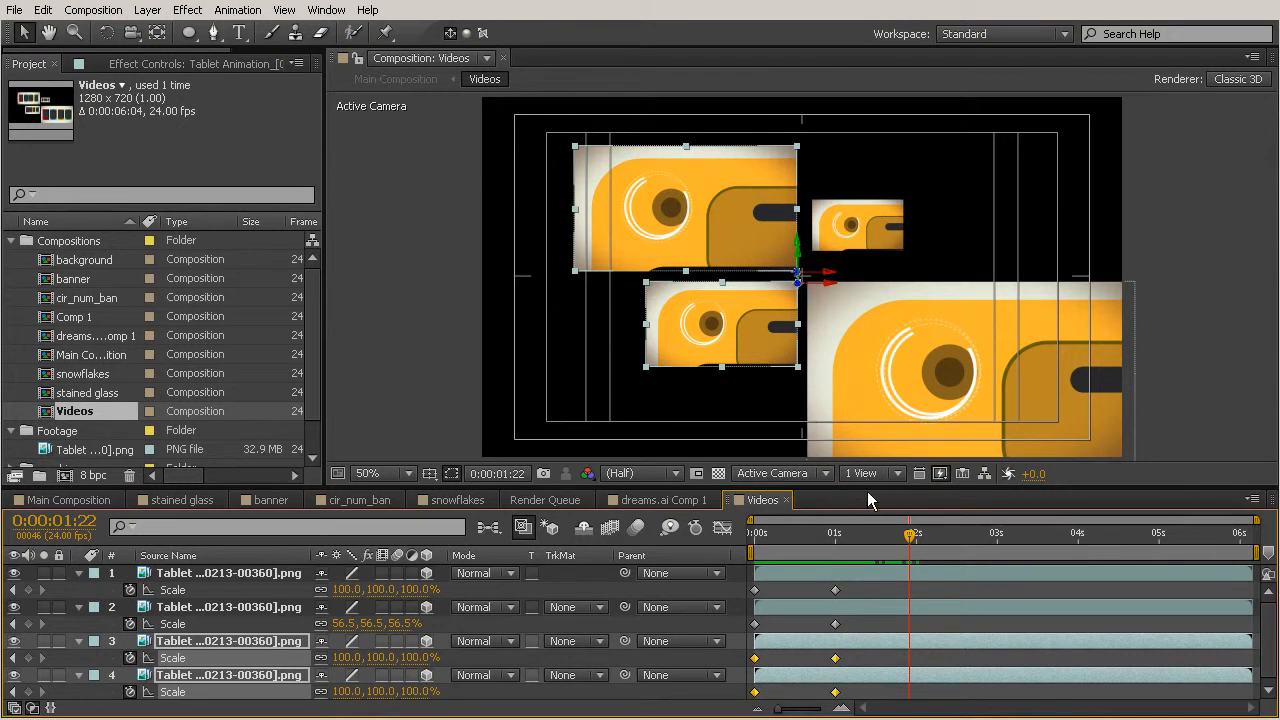
left_click_drag(867, 491, 868, 409)
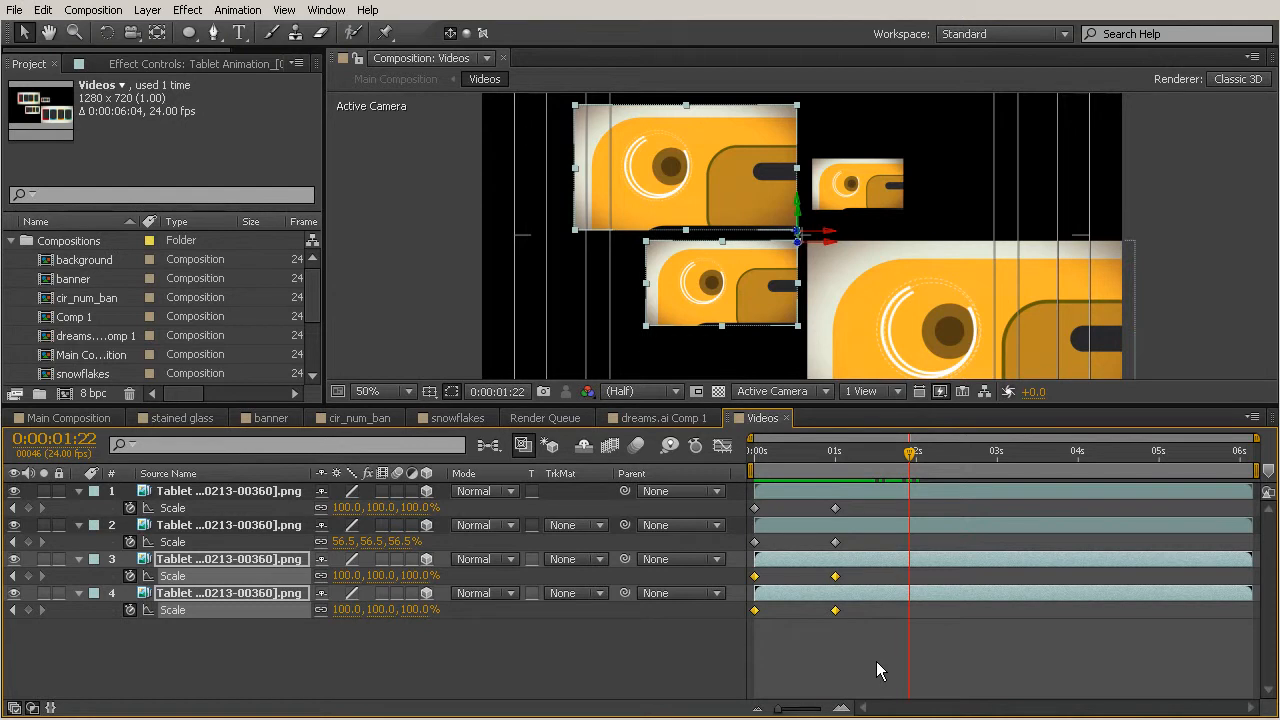
left_click_drag(875, 660, 737, 486)
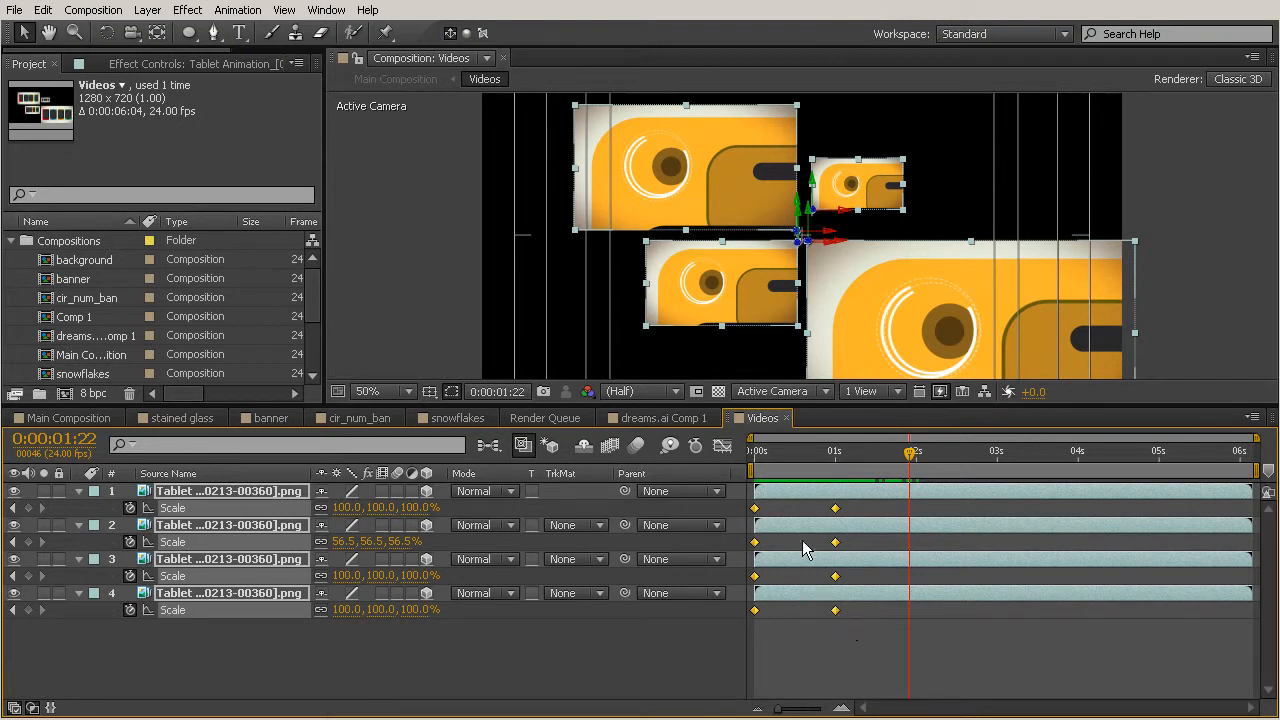
left_click(238, 10)
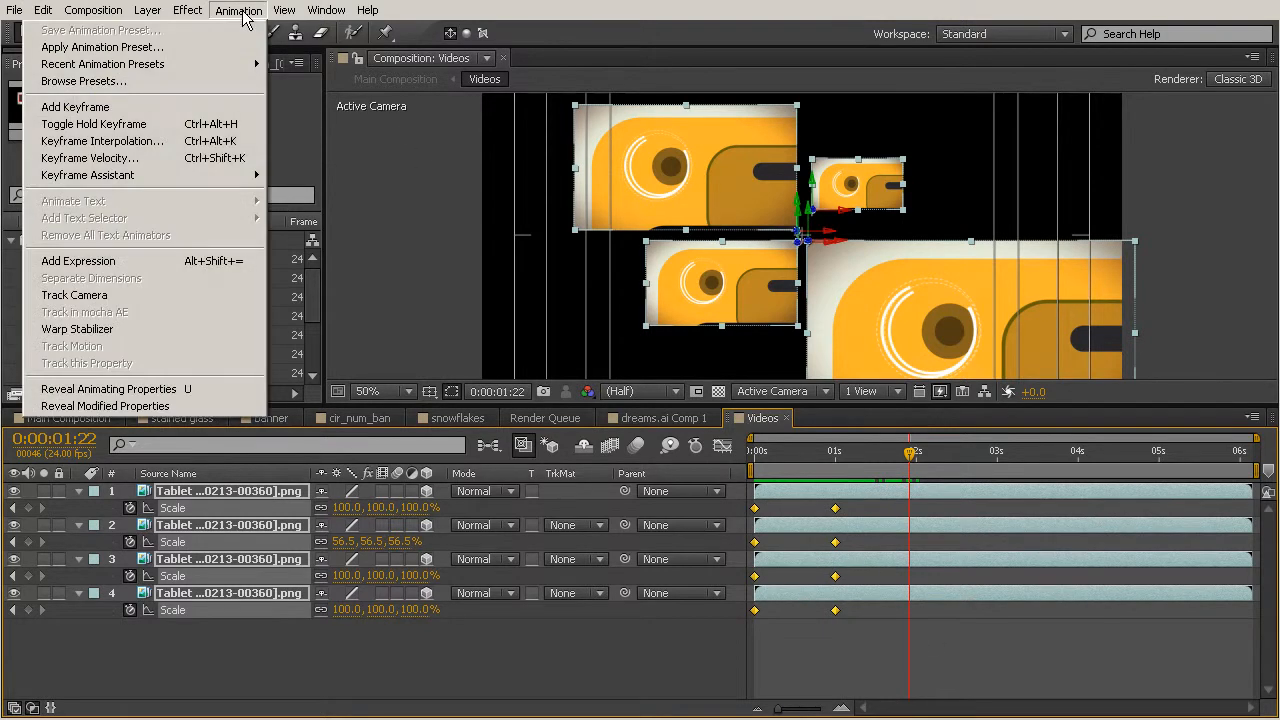
left_click(238, 10)
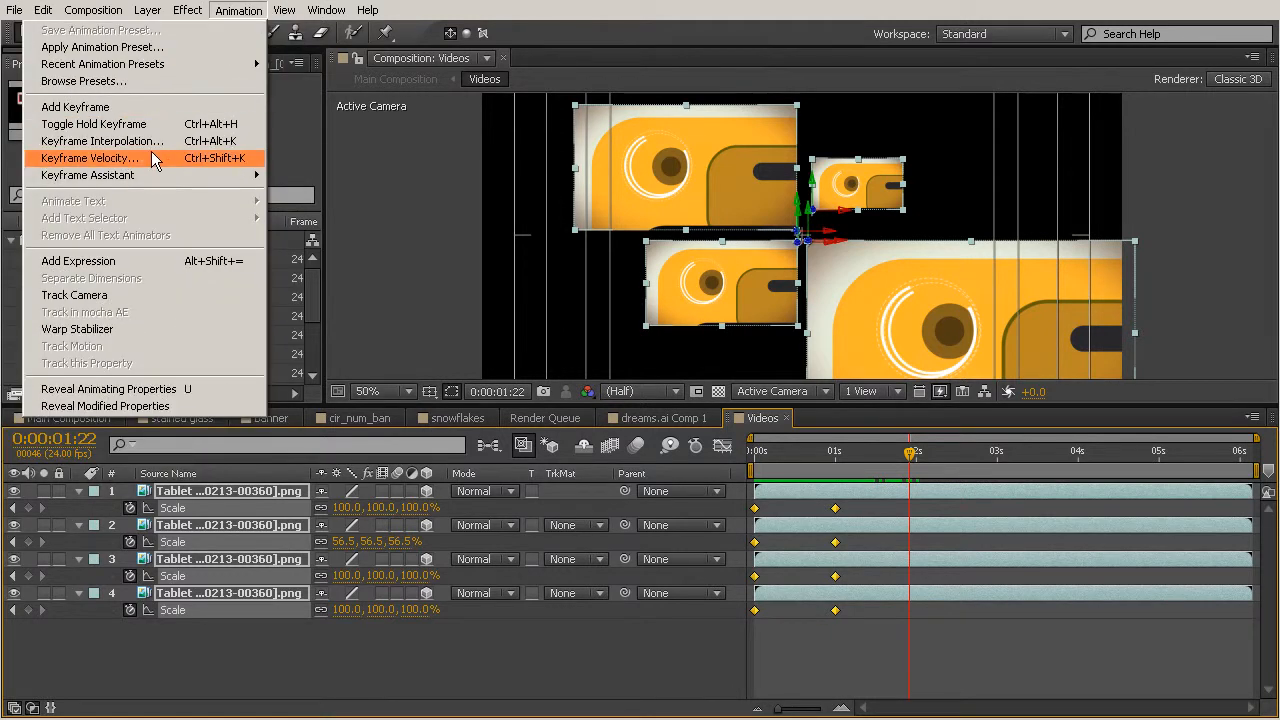
mouse_move(140, 175)
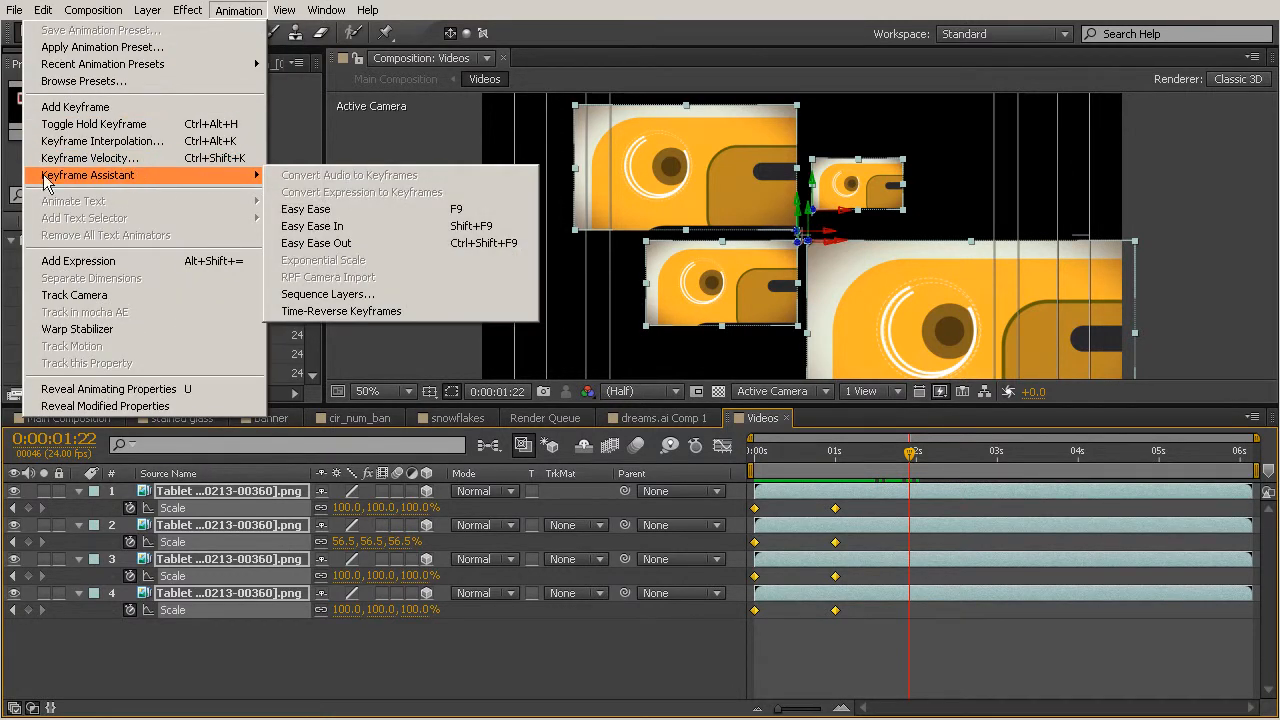
left_click(314, 215)
Preview the tiles' scale-in animation, then return to Main Composition.
left_click(756, 455)
mouse_move(756, 462)
left_mouse_down()
mouse_move(842, 469)
mouse_move(750, 482)
left_mouse_up()
key("space")
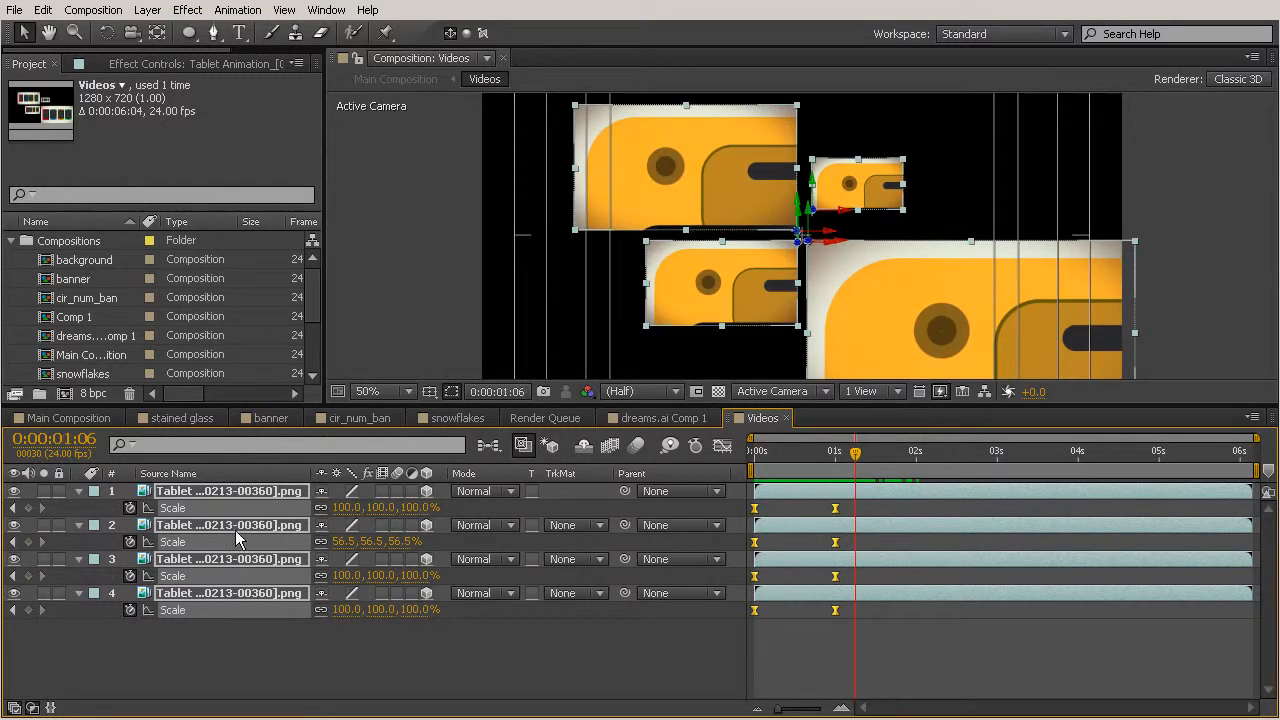
left_click(68, 418)
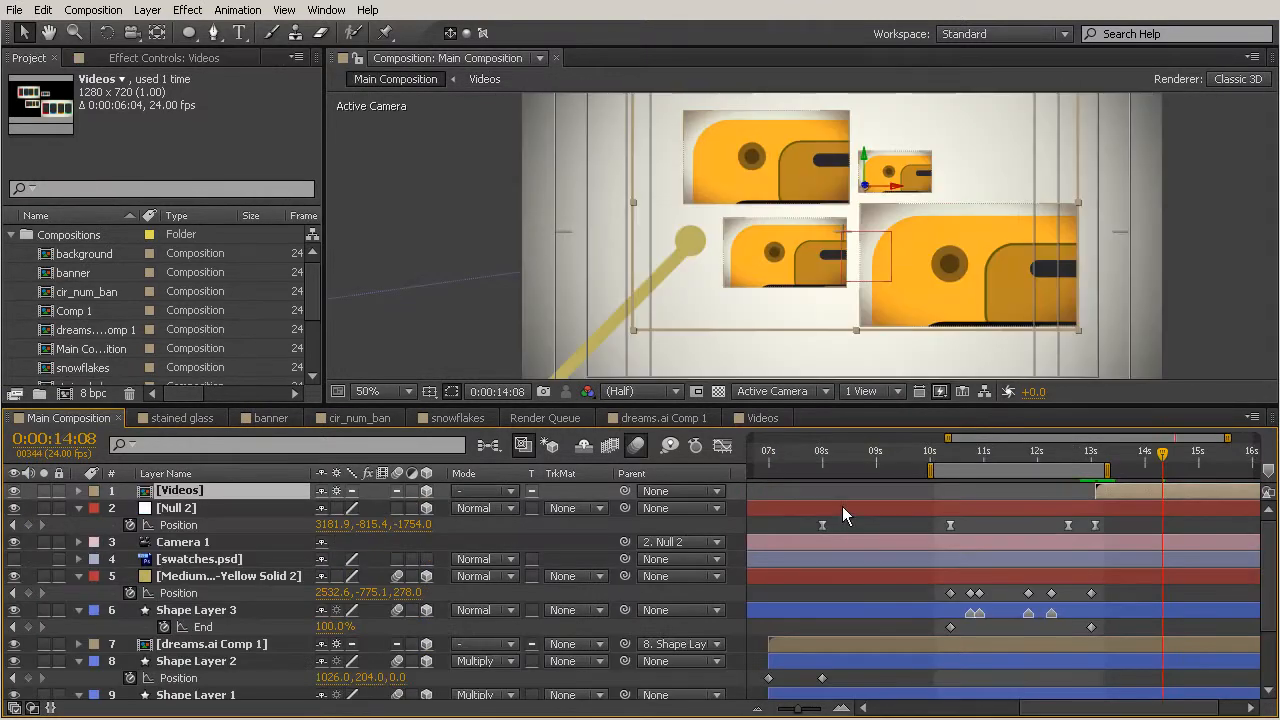
Set the work area to roughly 12 to 15 seconds and preview Main Composition from 0:00:12:13.
left_click_drag(1107, 470, 1199, 471)
left_click_drag(929, 470, 1054, 500)
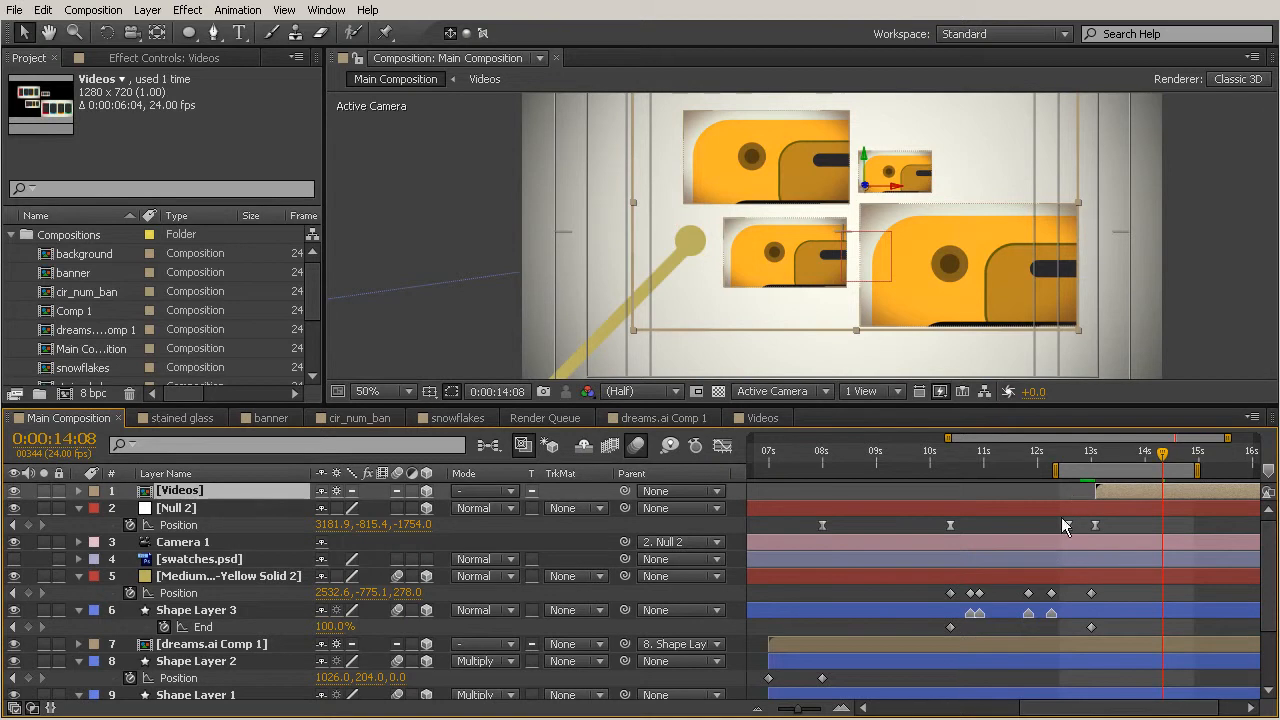
left_click(1066, 453)
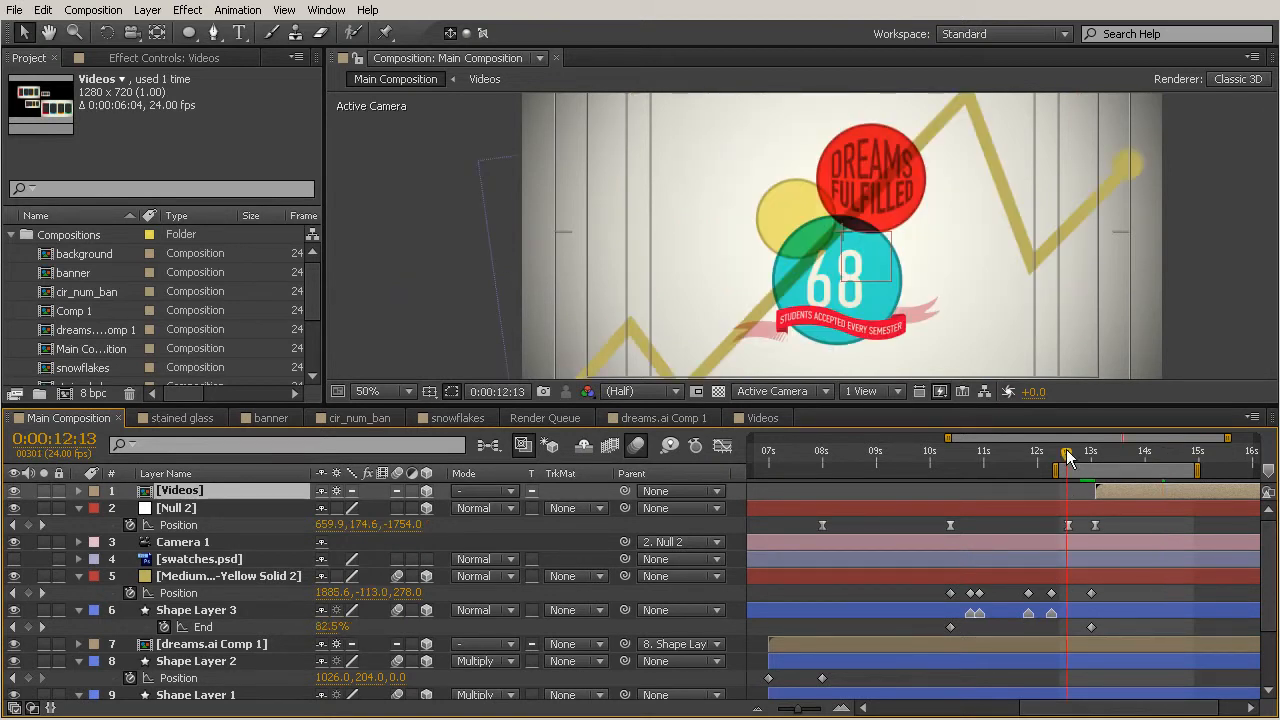
left_click_drag(815, 405, 831, 503)
key("h")
left_click_drag(996, 376, 947, 379)
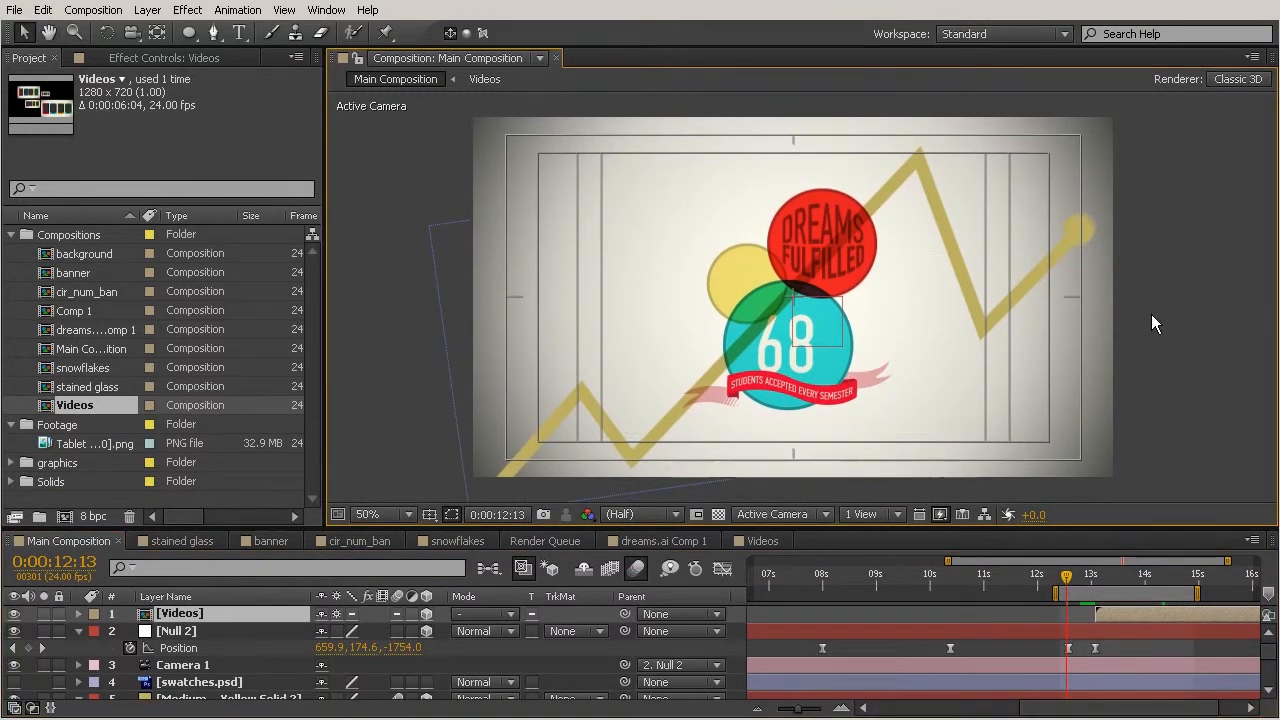
key("KP_0")
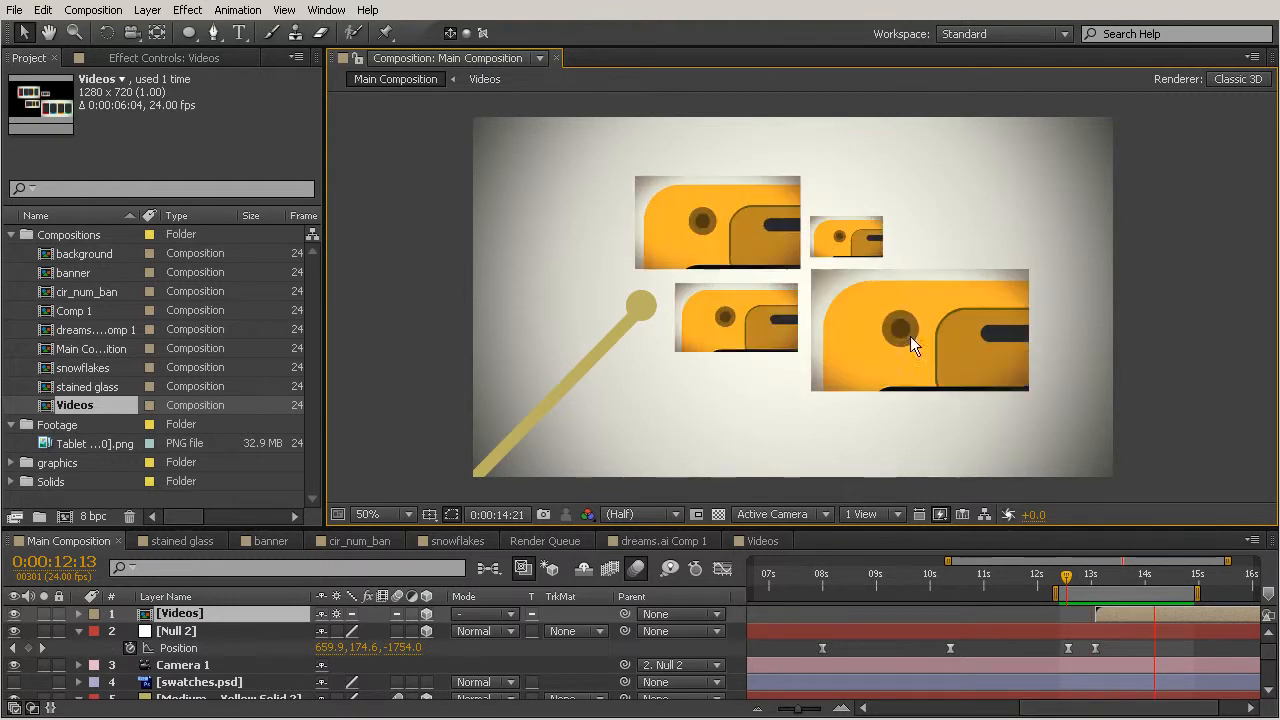
key("space")
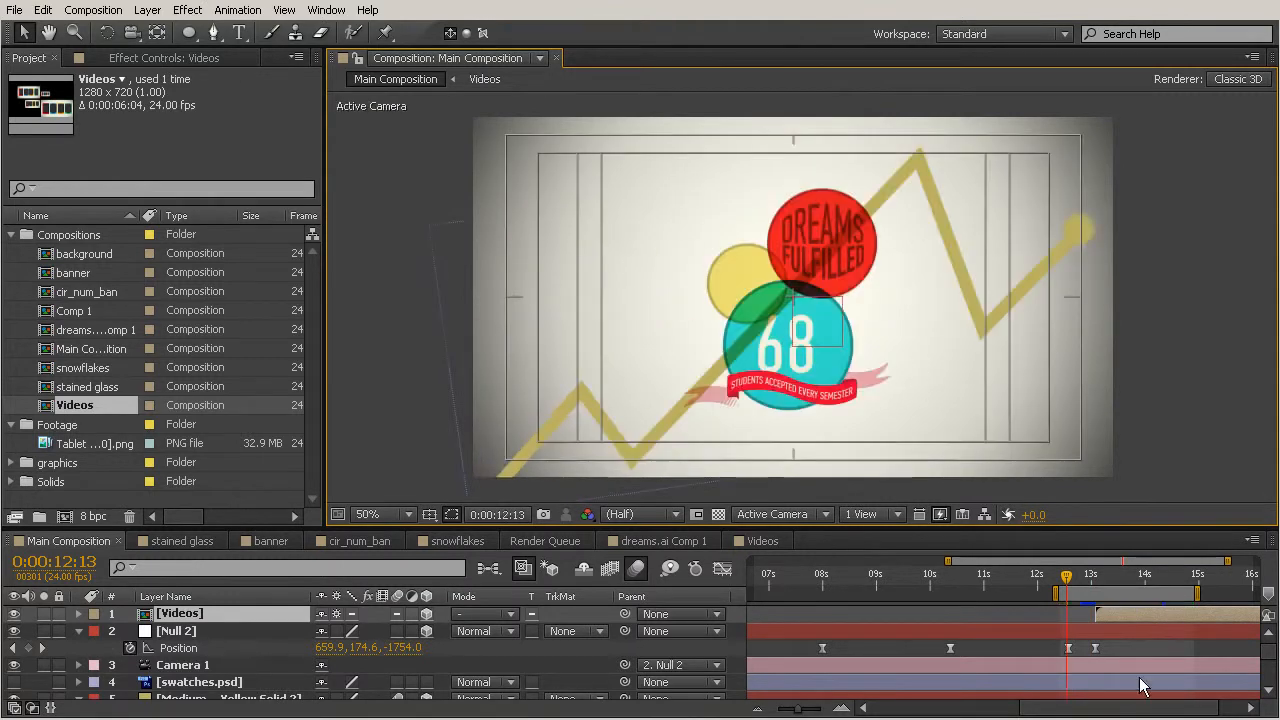
Shift the Null's last position keyframe and the Videos layer's start to about 0:00:13:13.
left_click_drag(1096, 649, 1119, 659)
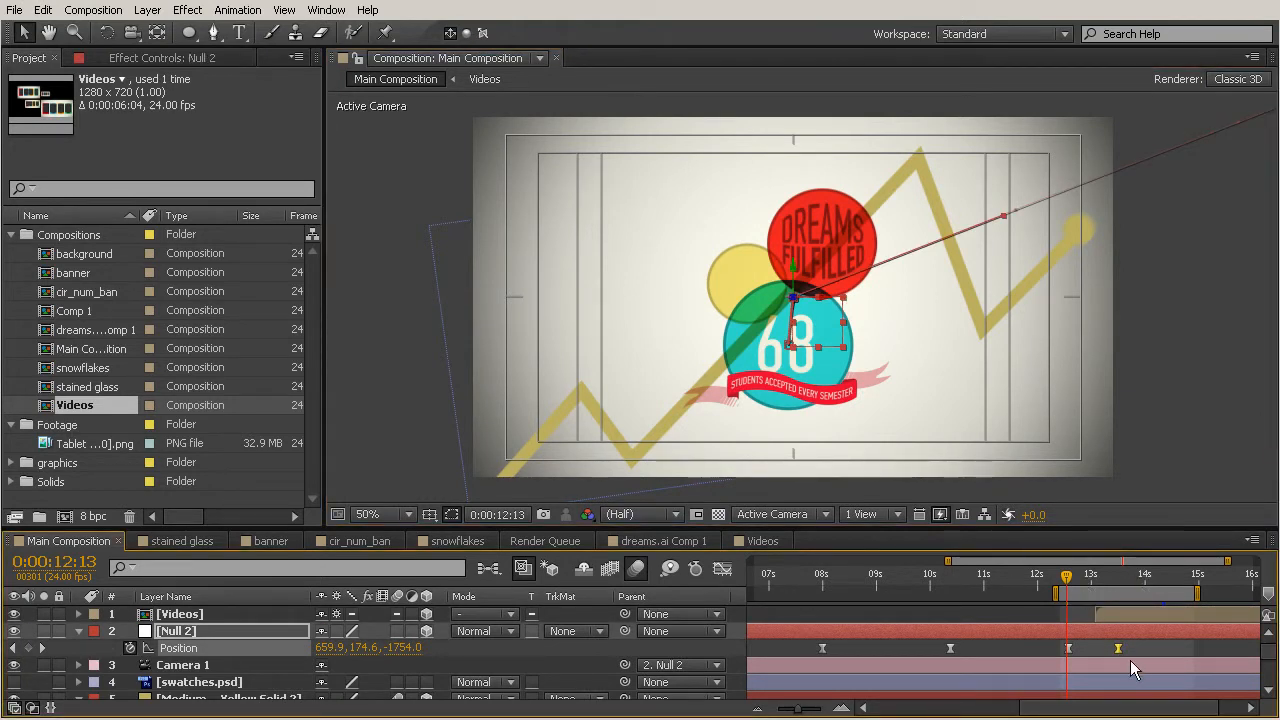
left_click(1106, 614)
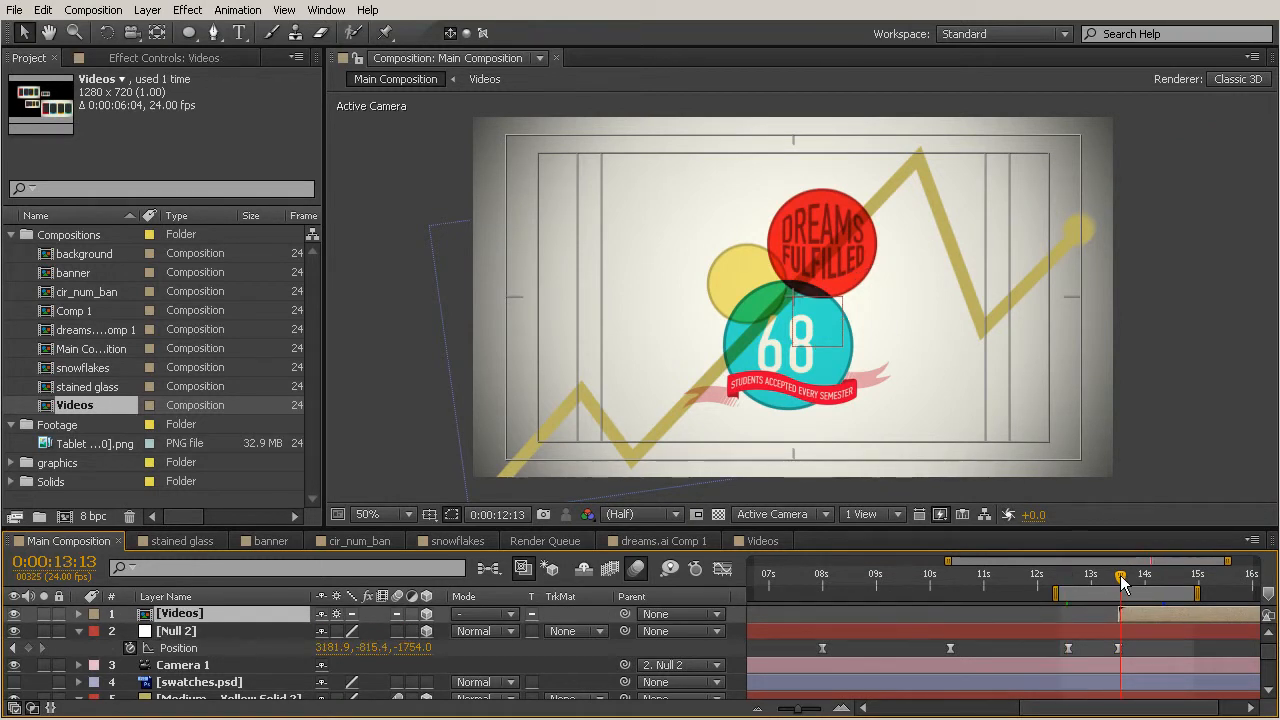
left_click(1117, 575)
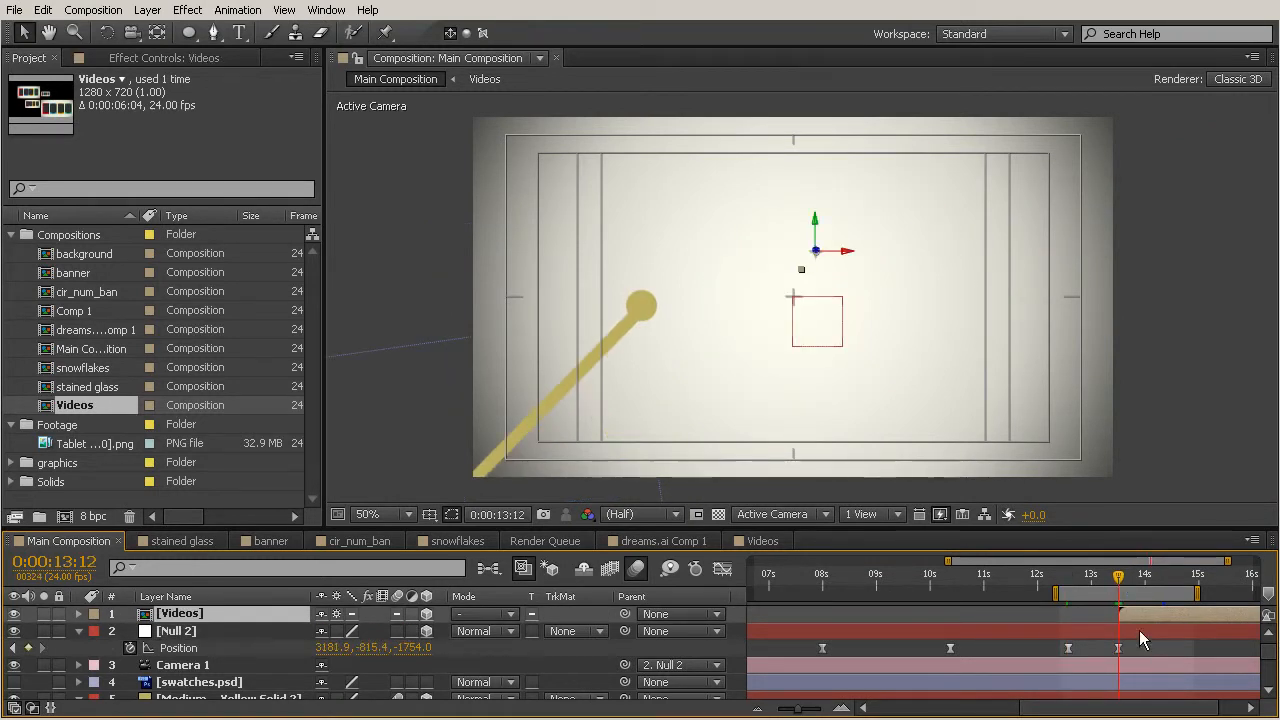
mouse_move(1103, 590)
left_mouse_down()
mouse_move(1066, 582)
mouse_move(1108, 612)
left_mouse_up()
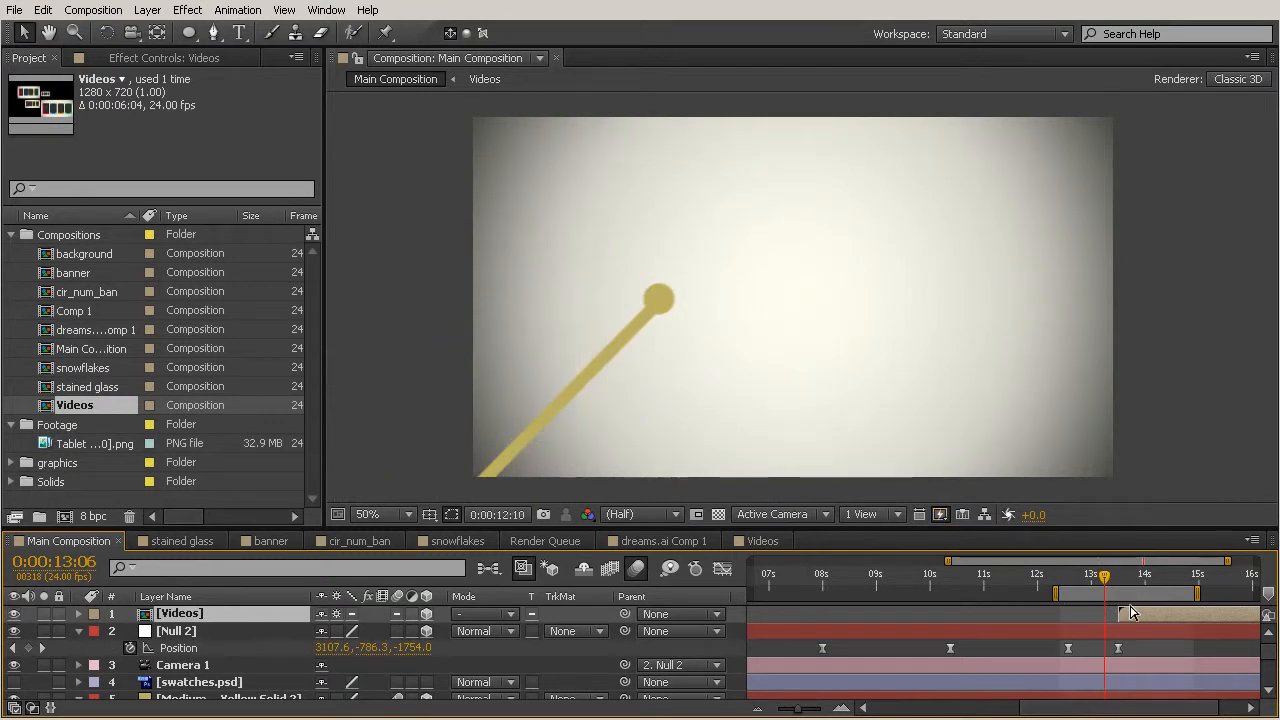